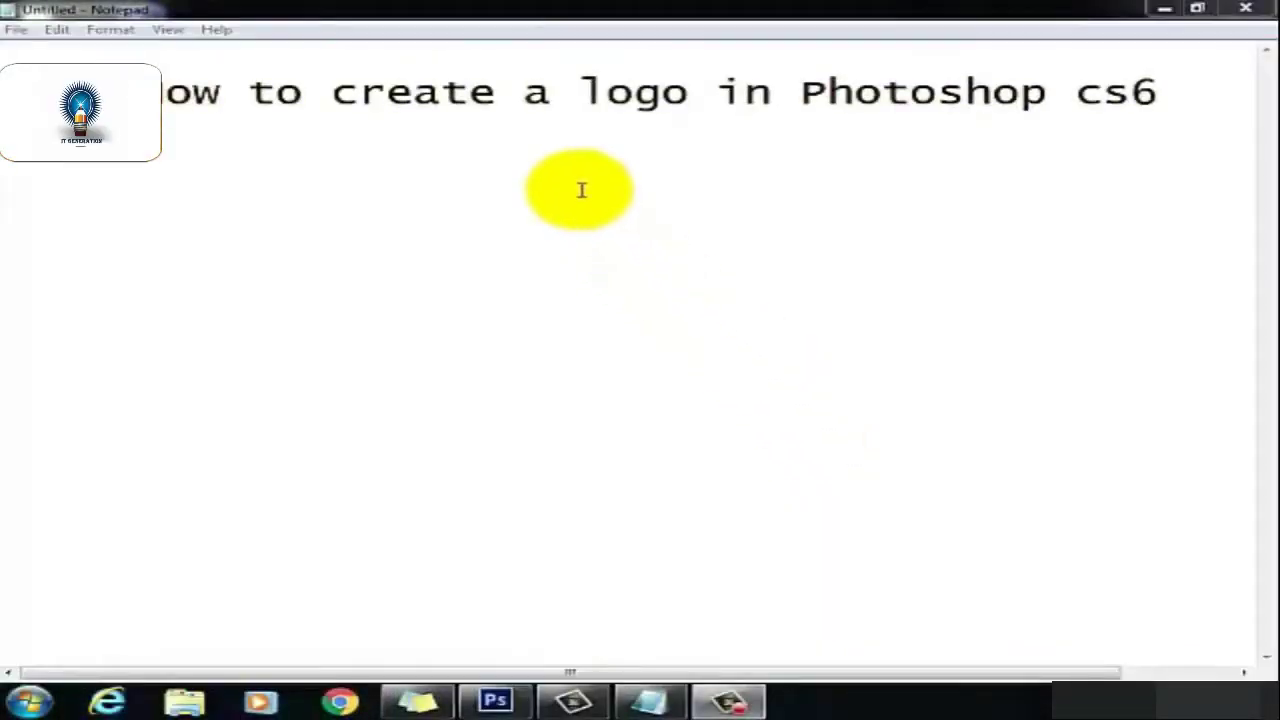
# - Add the line 'Lets See ...' under the Notepad title, then return to Photoshop
pyautogui.click(581, 190)
pyautogui.write('Lets See ...')
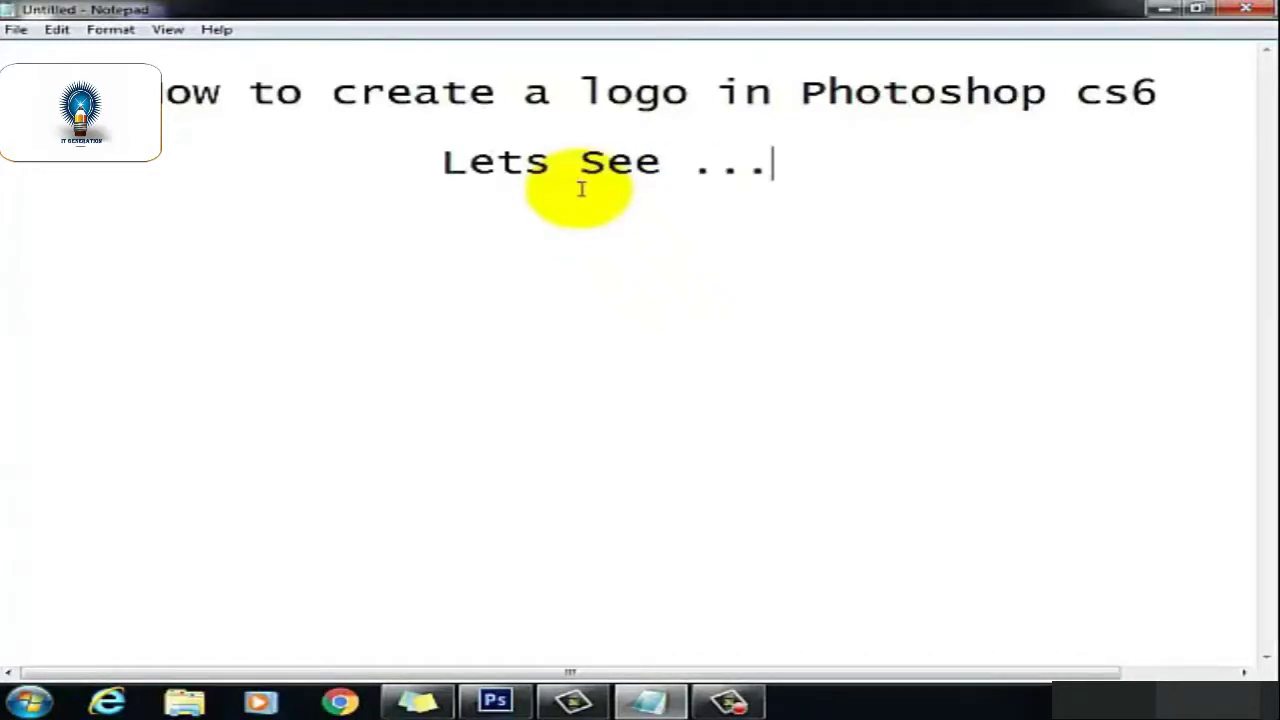
pyautogui.click(494, 700)
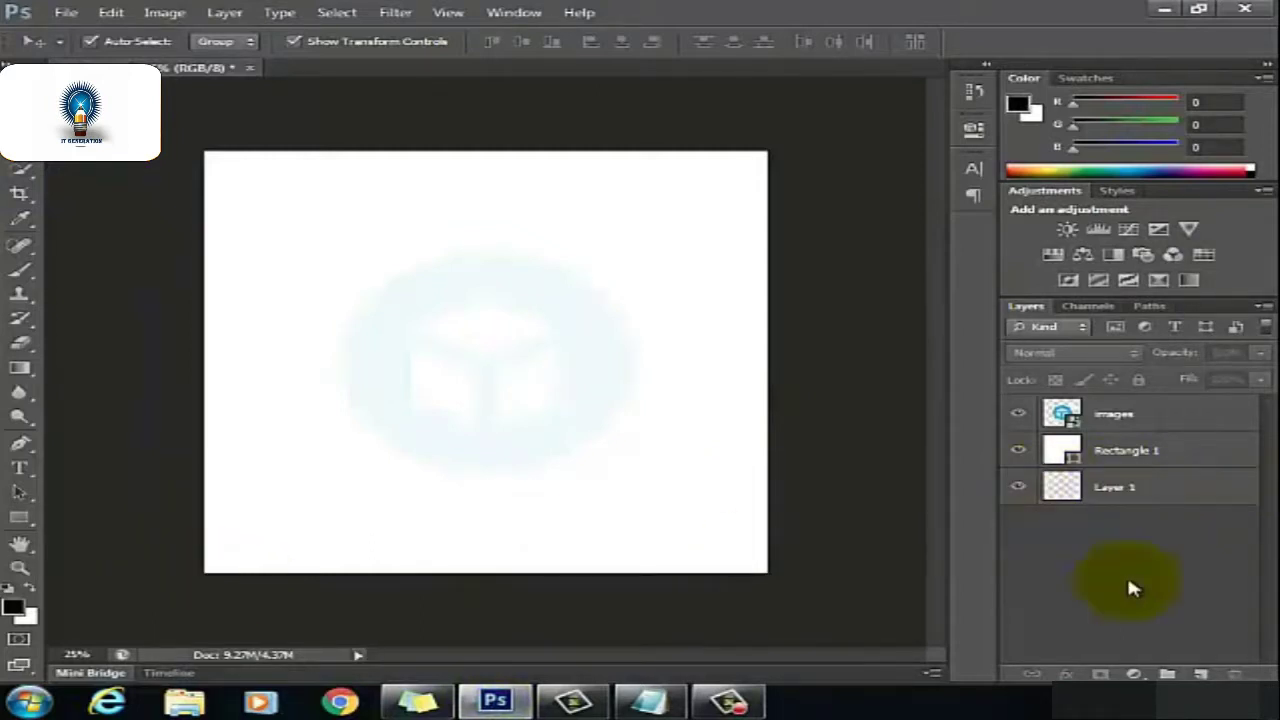
# - Draw a tall black 184 × 328 px rectangle shape near the canvas centre
pyautogui.press('e')
pyautogui.click(523, 414)
pyautogui.press('Return')
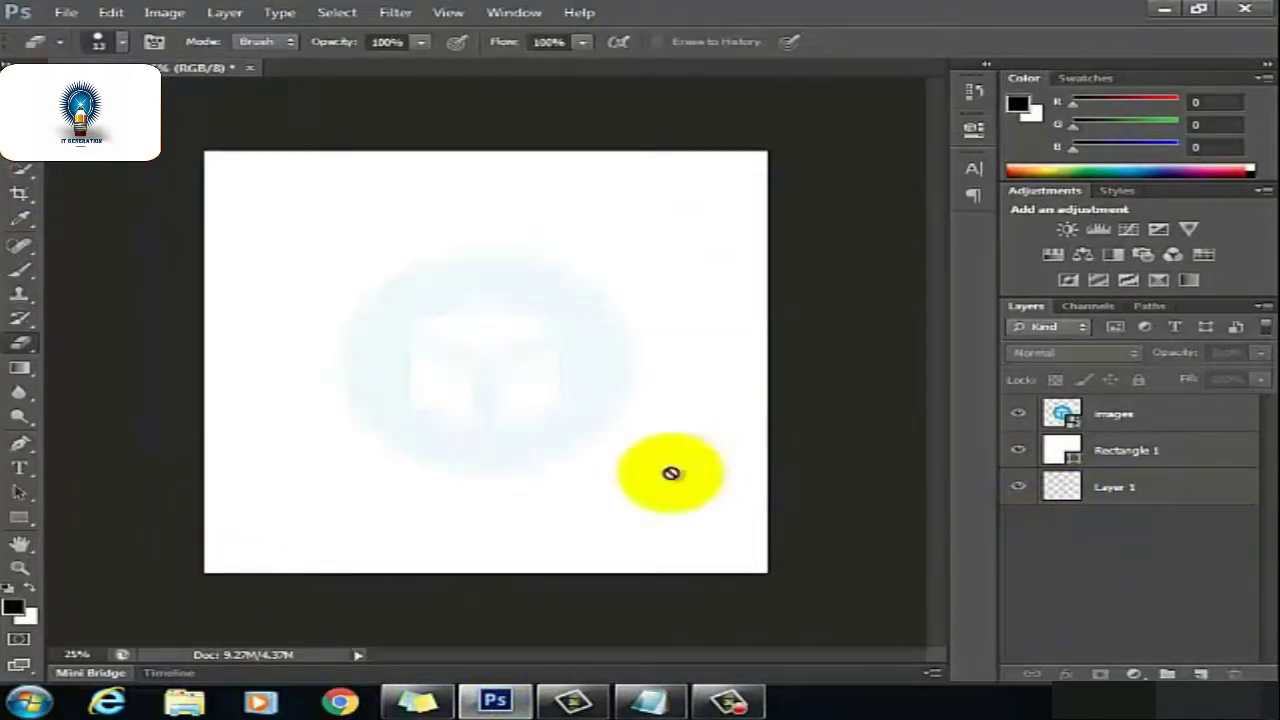
pyautogui.click(27, 517)
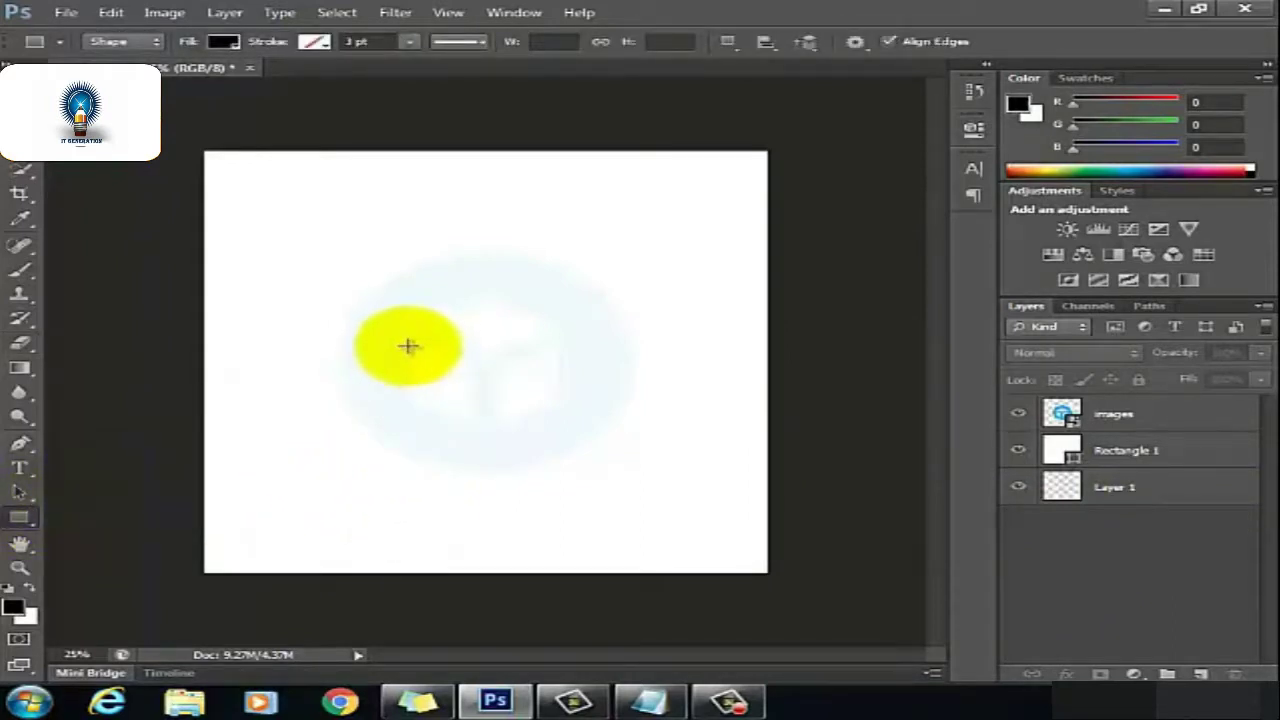
pyautogui.moveTo(408, 346); pyautogui.dragTo(466, 422)
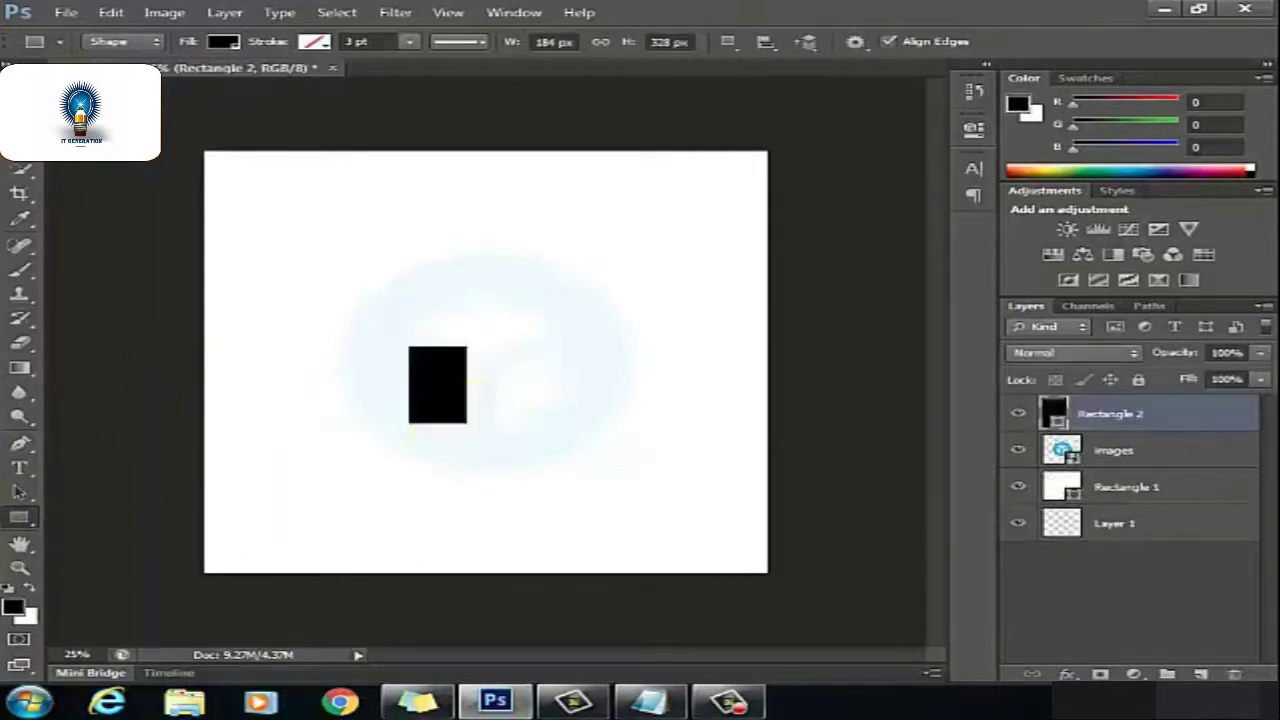
# - Fill the Rectangle 2 shape with bright cyan (H 185°, S 79%, B 93%)
pyautogui.press('v')
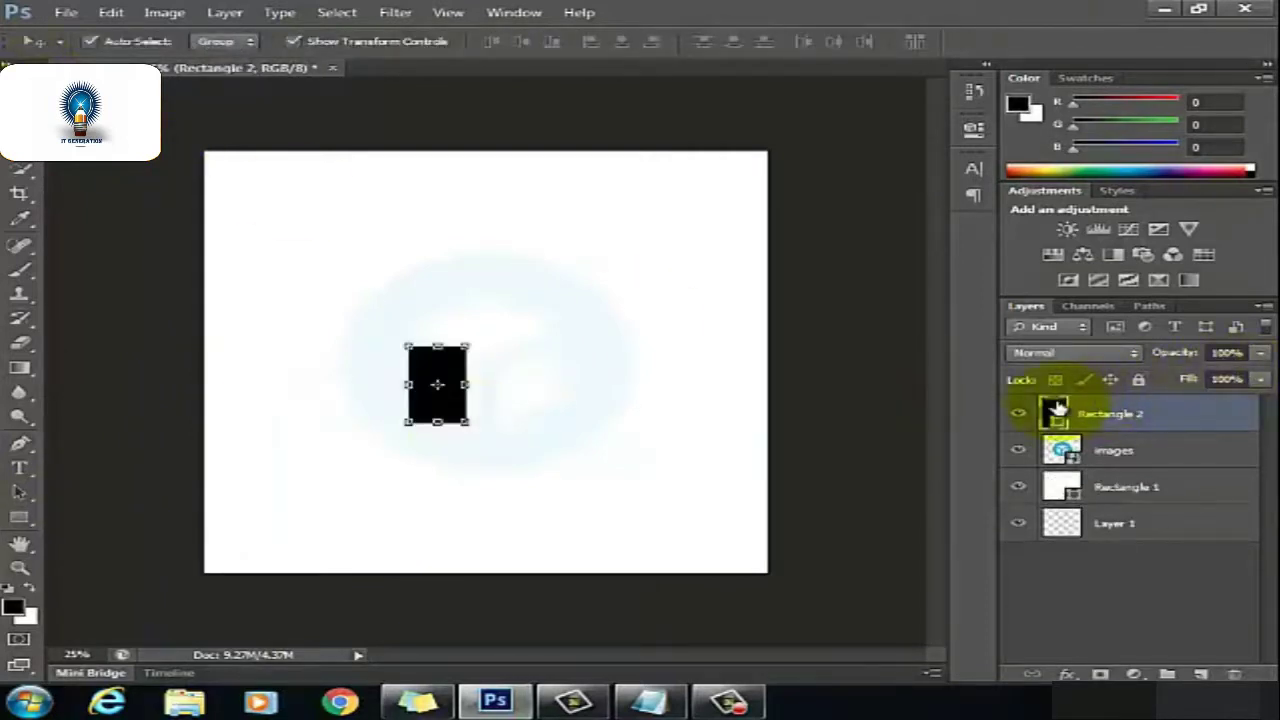
pyautogui.doubleClick(1058, 410)
pyautogui.click(550, 580)
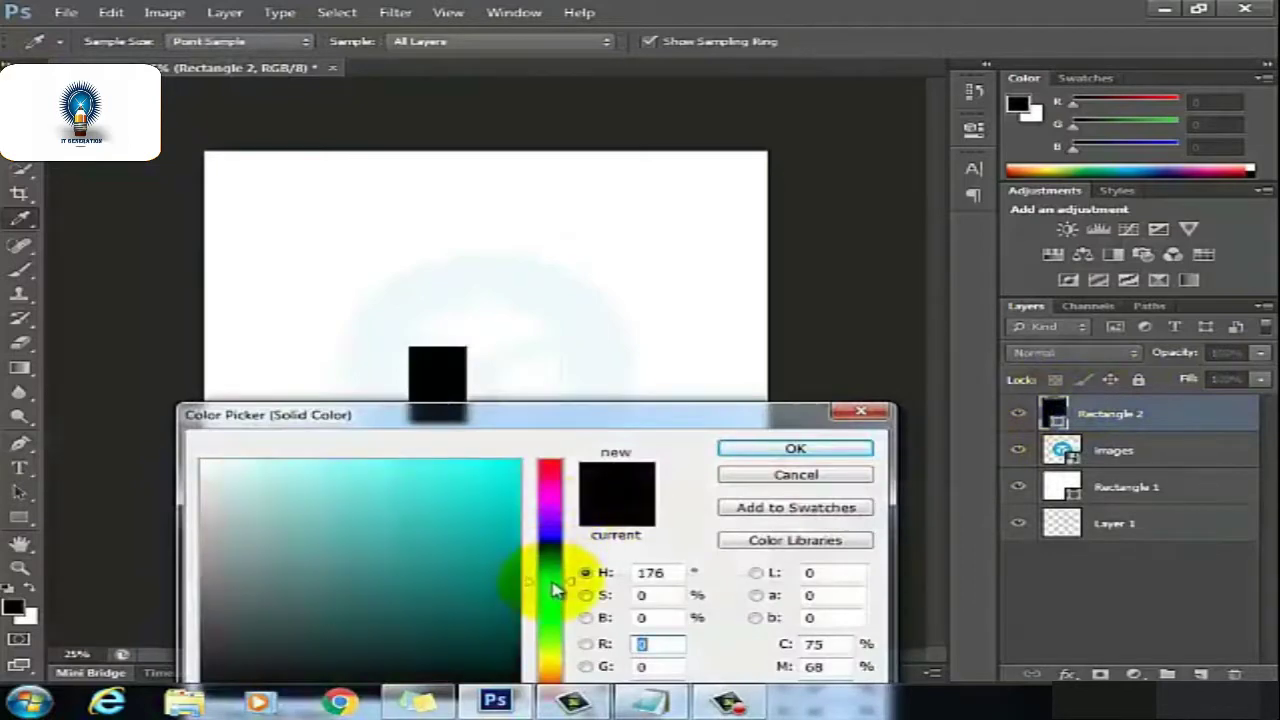
pyautogui.click(483, 539)
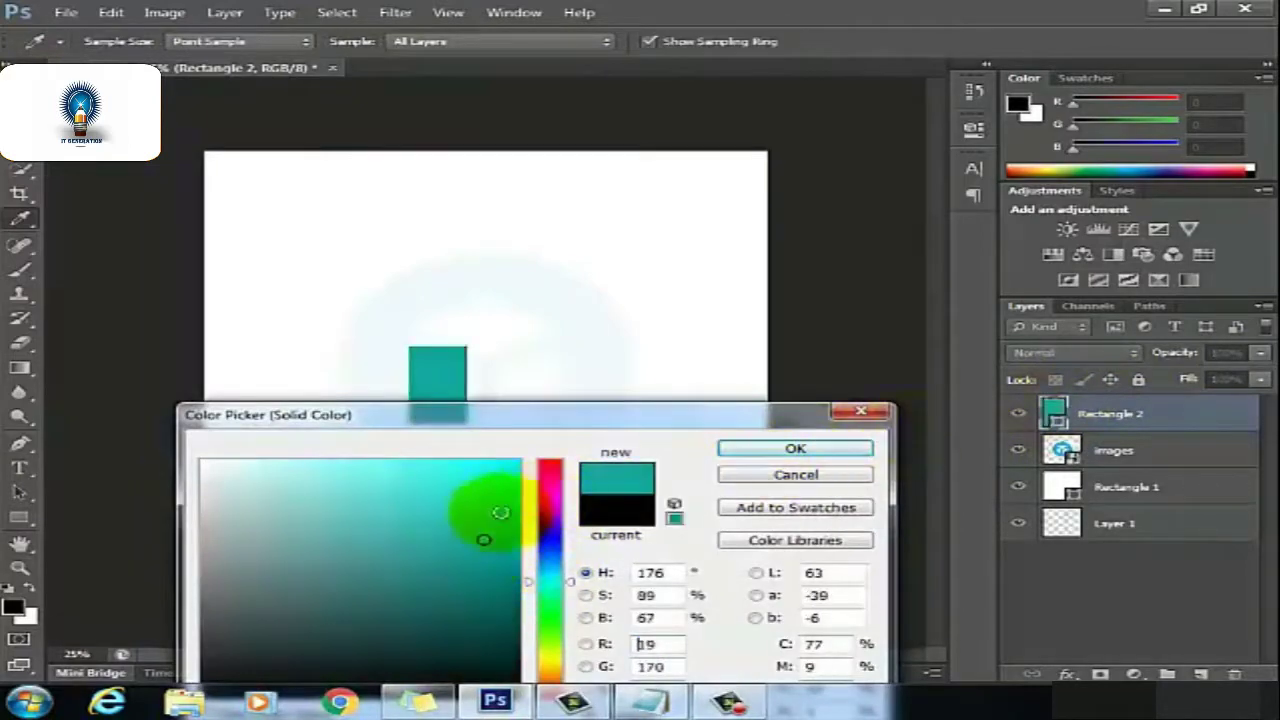
pyautogui.click(474, 486)
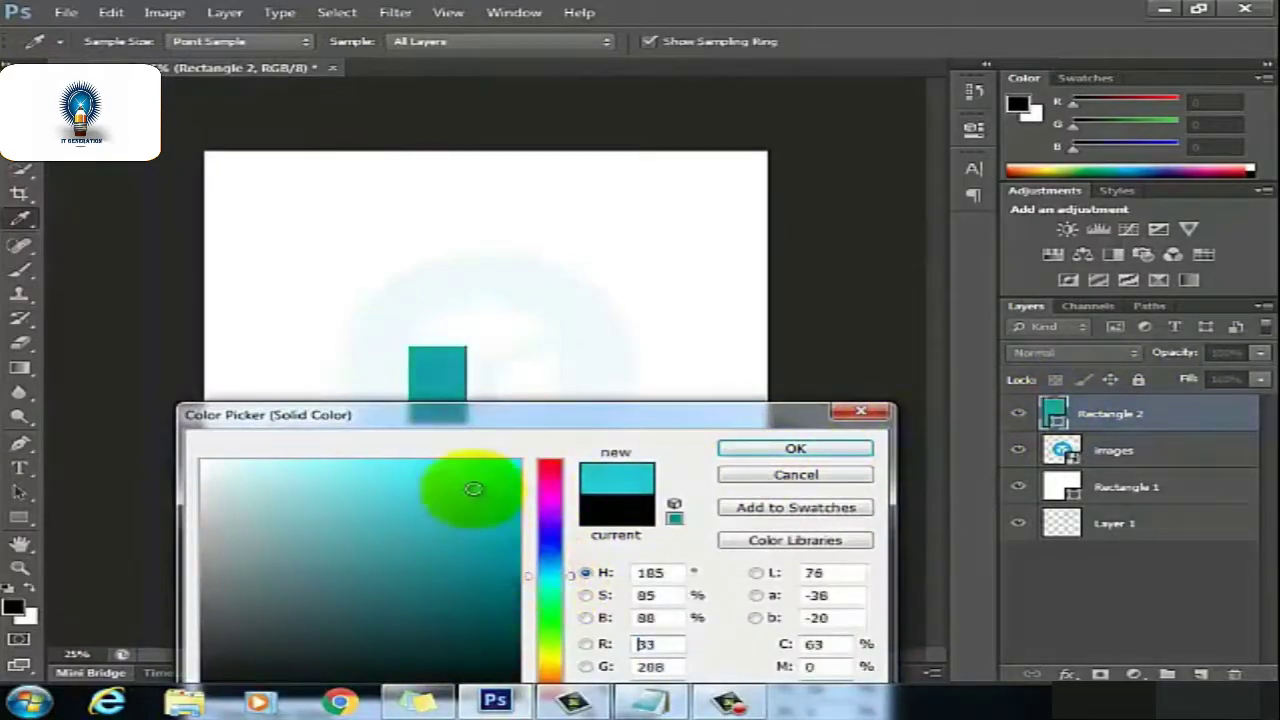
pyautogui.click(452, 468)
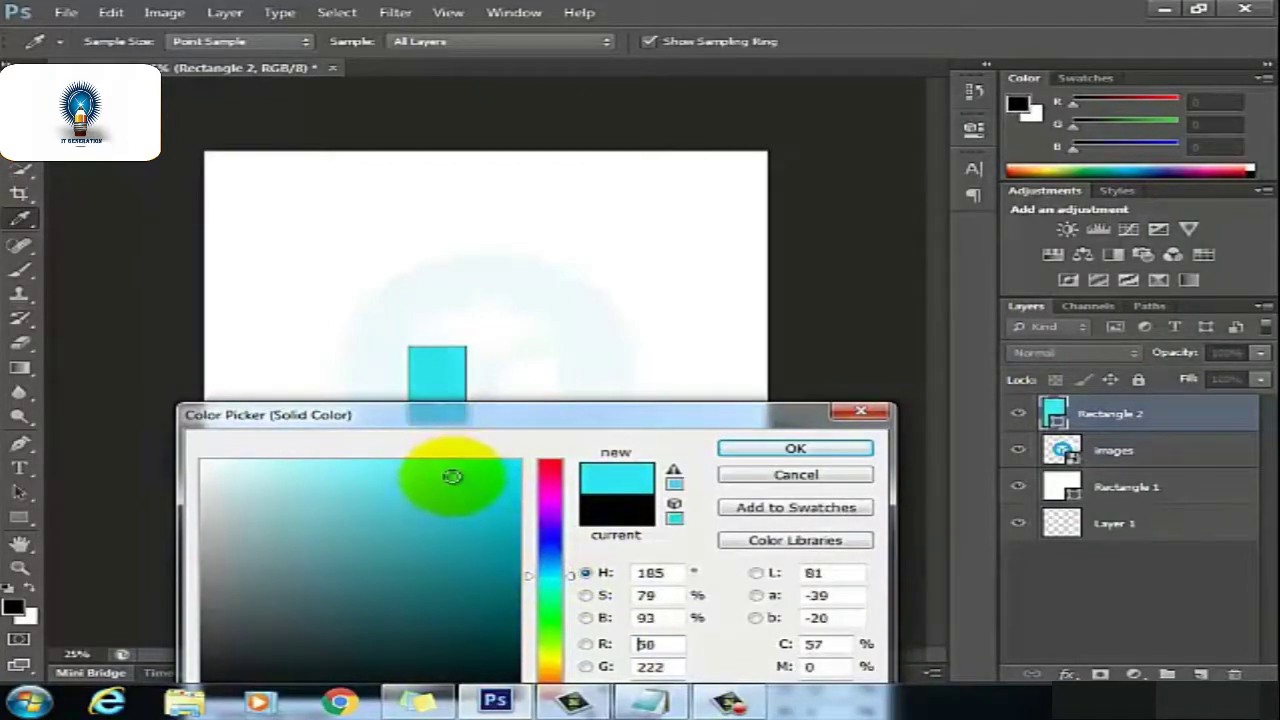
pyautogui.click(846, 452)
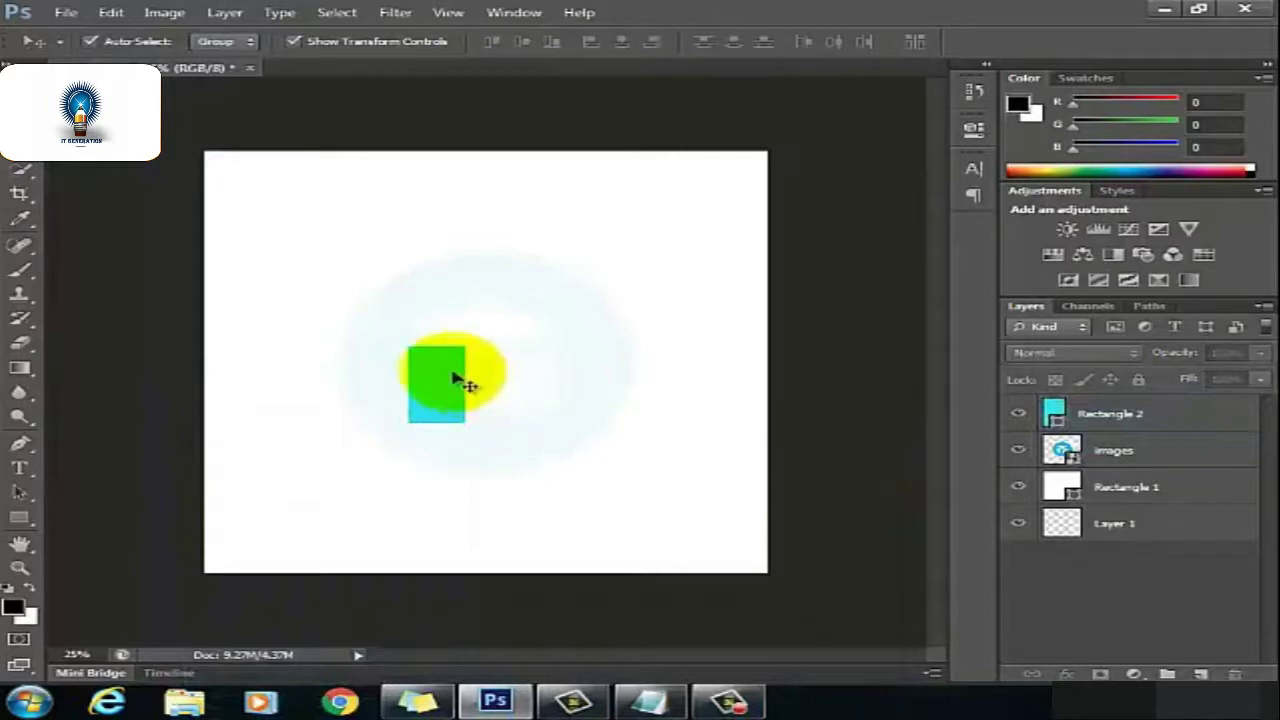
# - Drag the cyan rectangle's four corners into a slanted parallelogram and apply the transform
pyautogui.click(460, 378)
pyautogui.scroll(3, 443, 360)
pyautogui.scroll(2, 443, 360)
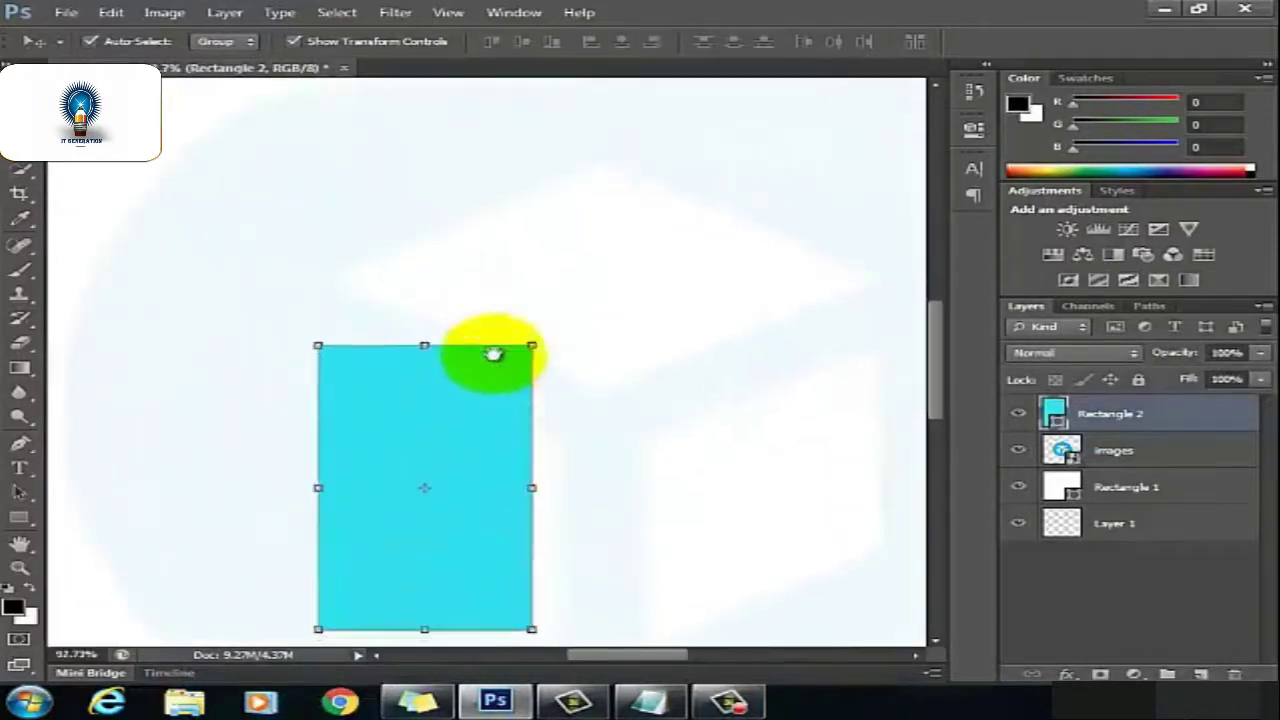
pyautogui.scroll(-2, 491, 354)
pyautogui.moveTo(549, 242); pyautogui.dragTo(584, 333)
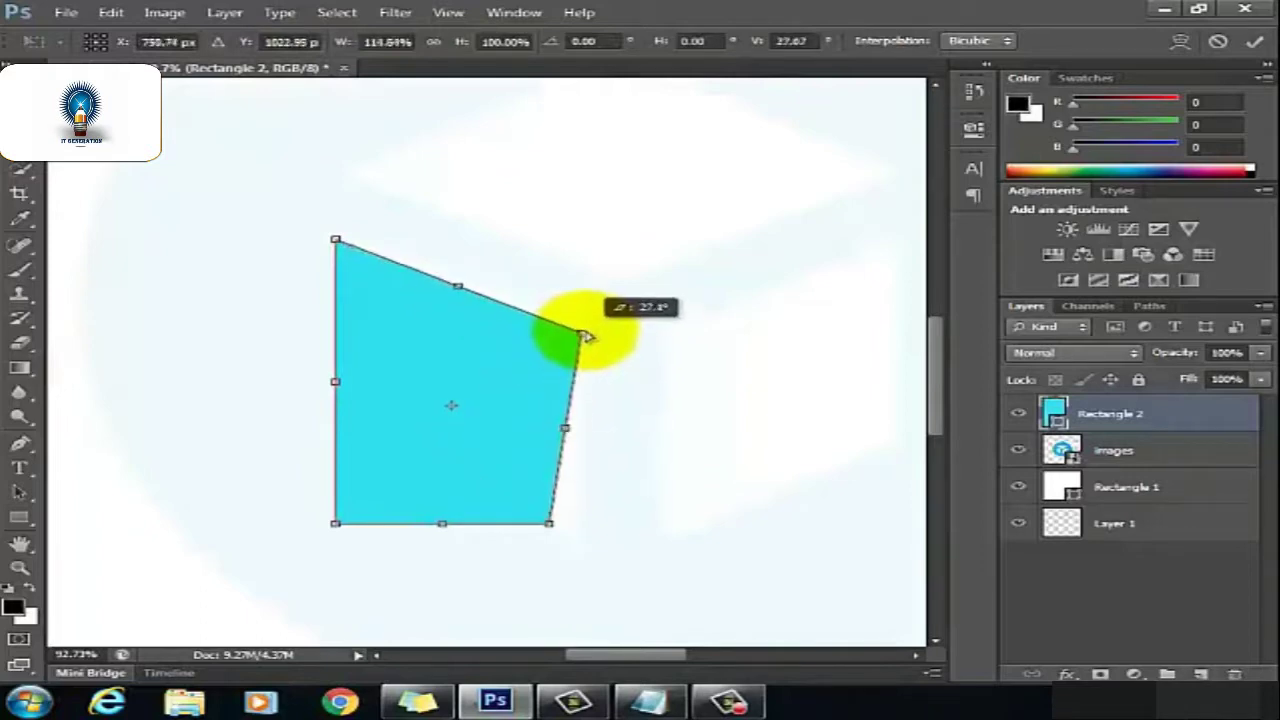
pyautogui.moveTo(336, 241); pyautogui.dragTo(344, 240)
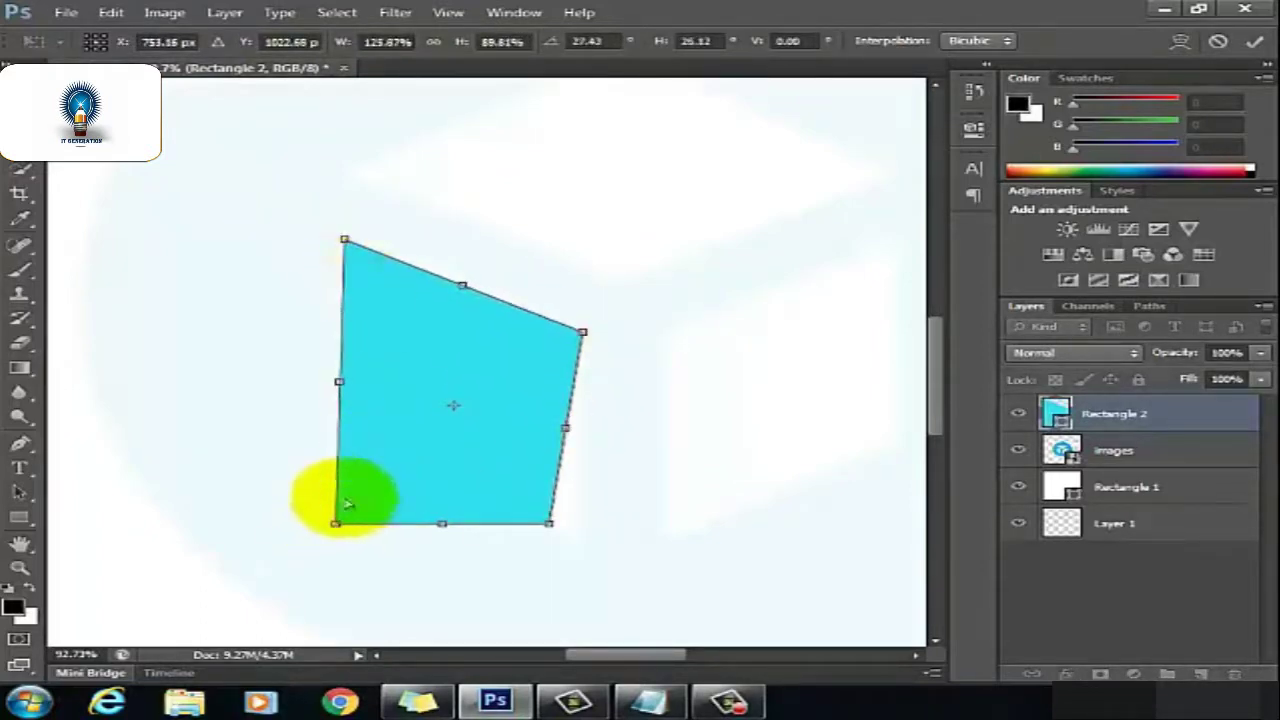
pyautogui.moveTo(336, 520)
pyautogui.mouseDown()
pyautogui.moveTo(370, 418)
pyautogui.moveTo(340, 442)
pyautogui.mouseUp()
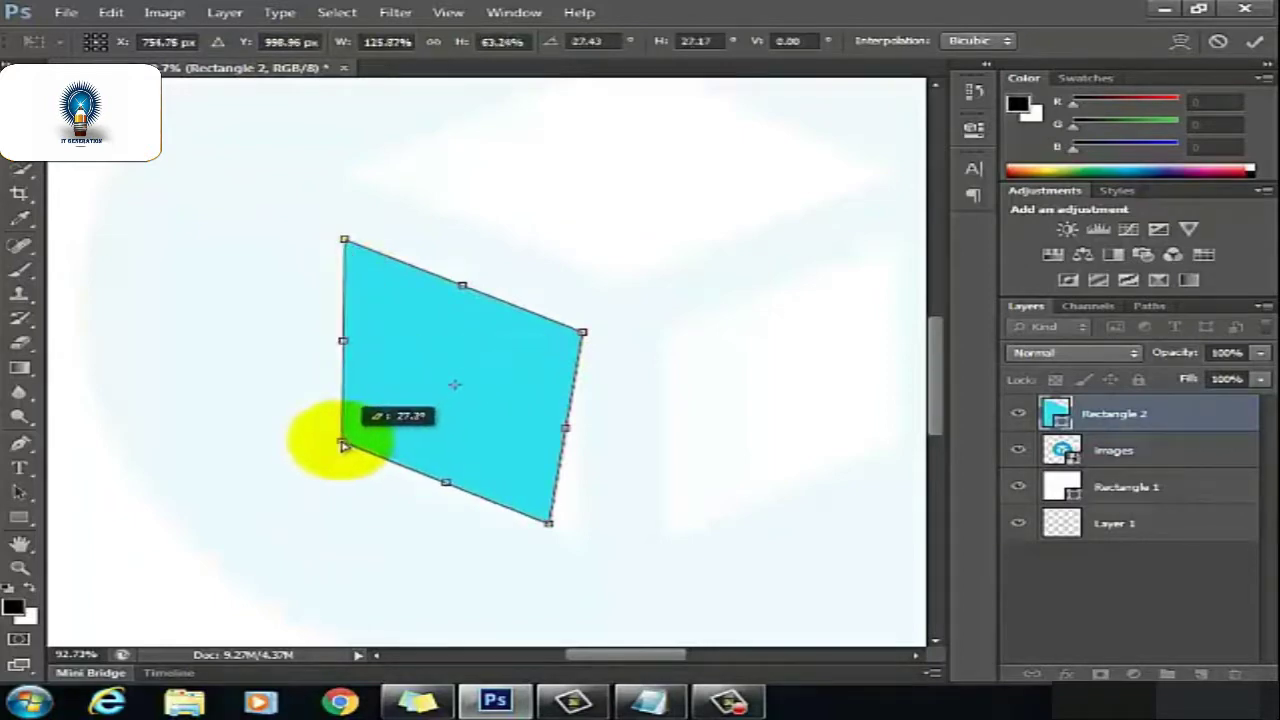
pyautogui.moveTo(552, 525)
pyautogui.mouseDown()
pyautogui.moveTo(585, 388)
pyautogui.moveTo(581, 543)
pyautogui.mouseUp()
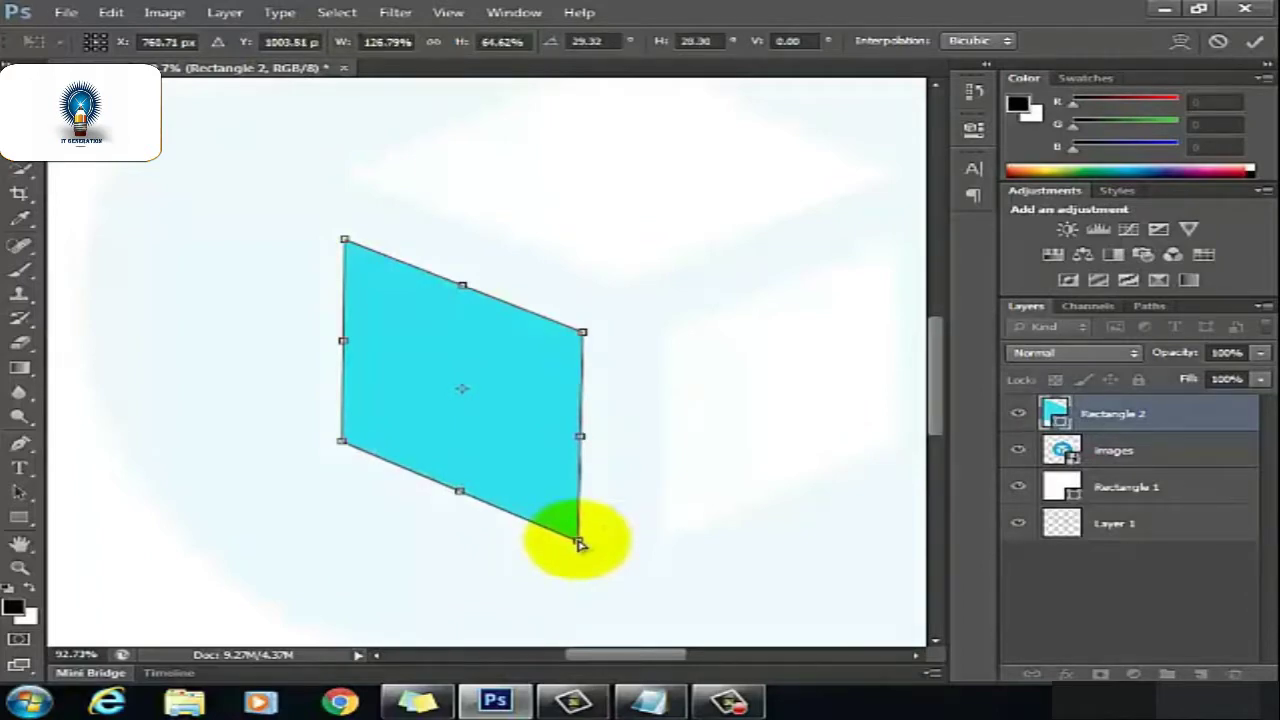
pyautogui.press('Return')
# - Lock the images layer and Alt-drag a copy of the cyan parallelogram to its right
pyautogui.click(677, 588)
pyautogui.scroll(-2, 677, 588)
pyautogui.scroll(-2, 677, 588)
pyautogui.scroll(-2, 677, 588)
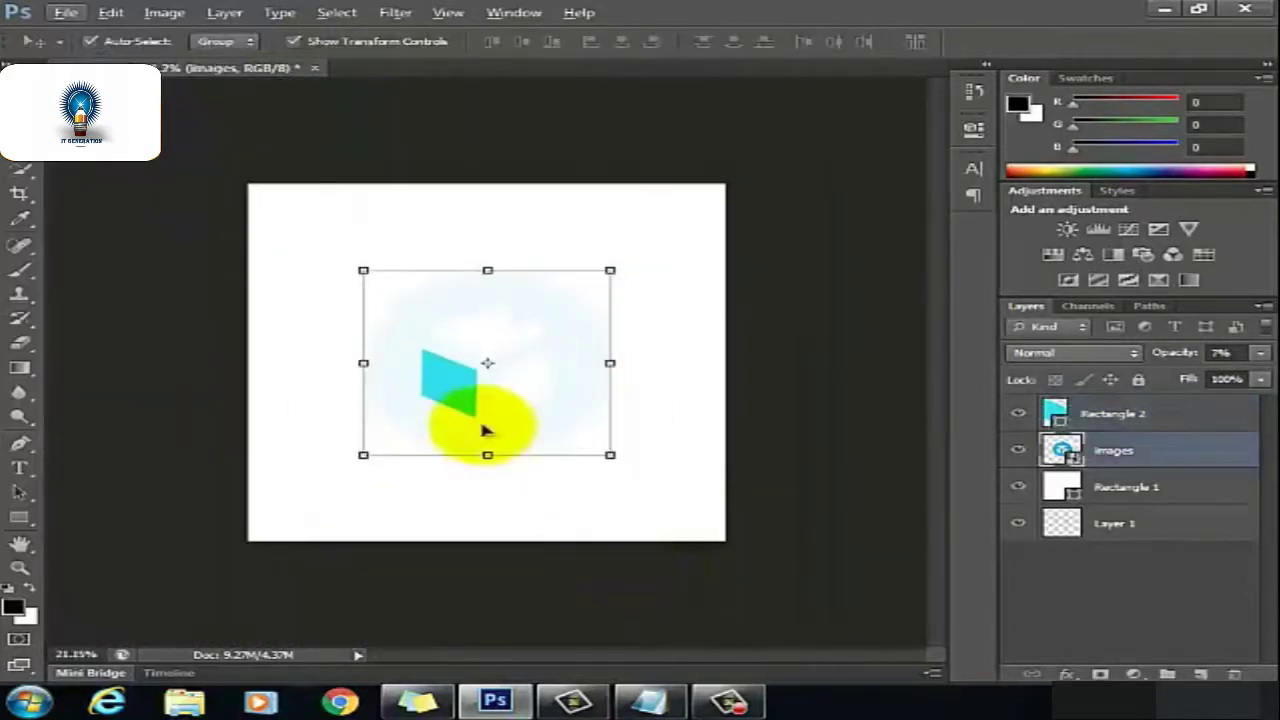
pyautogui.click(455, 393)
pyautogui.scroll(2, 586, 514)
pyautogui.scroll(2, 591, 520)
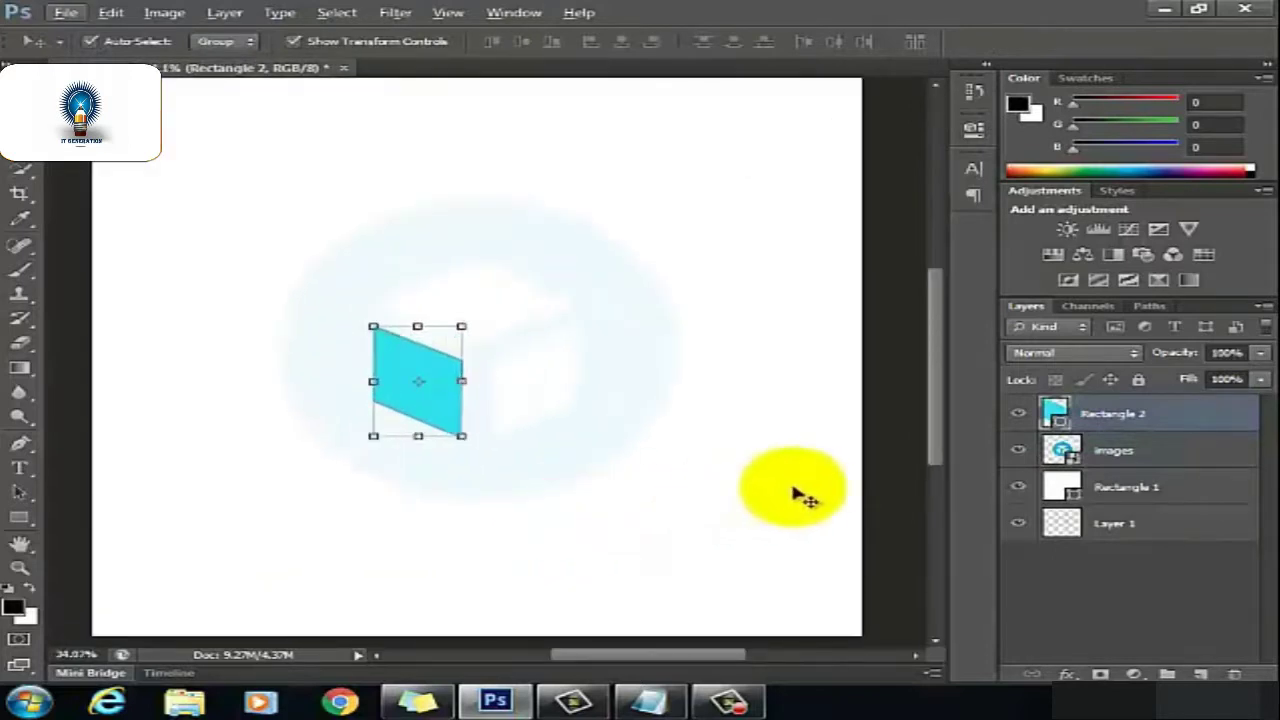
pyautogui.click(1120, 451)
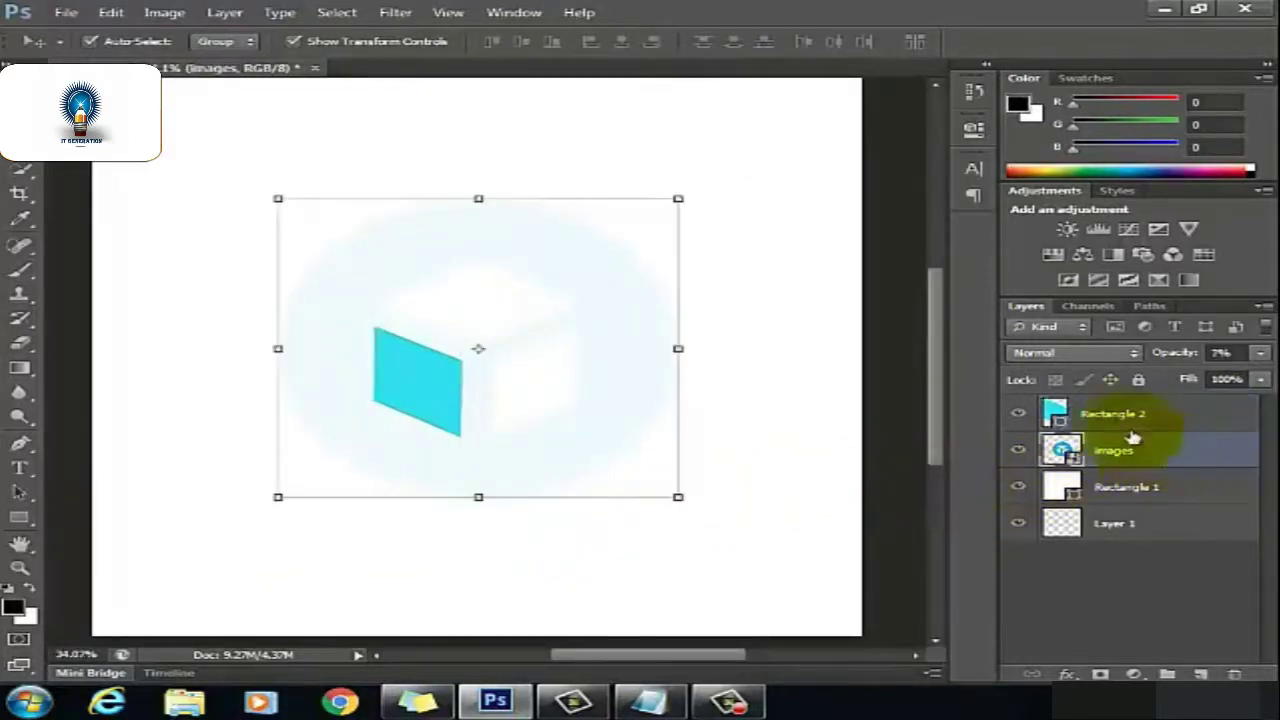
pyautogui.click(1138, 380)
pyautogui.click(451, 402)
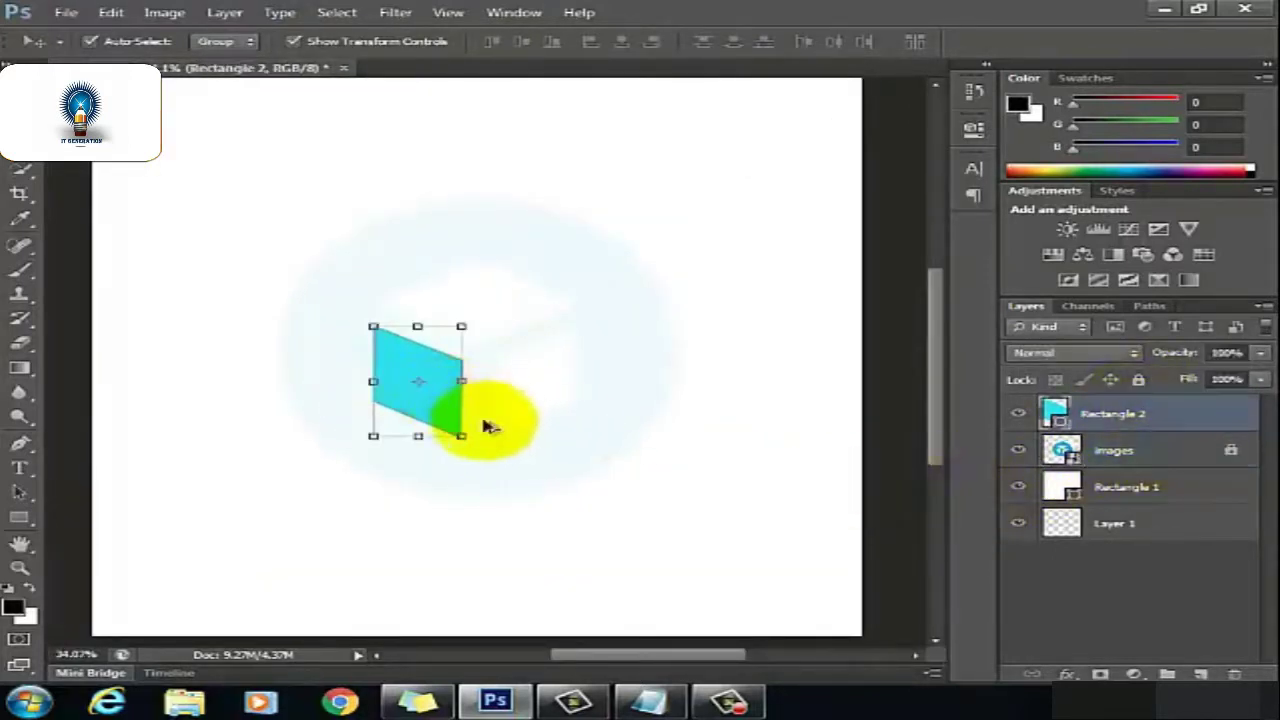
pyautogui.moveTo(443, 420)
pyautogui.mouseDown()
pyautogui.moveTo(548, 436)
pyautogui.moveTo(560, 455)
pyautogui.mouseUp()
# - Flip the copied face horizontally, move it up beside the original, and turn on rulers
pyautogui.hotkey('ctrl', 't')
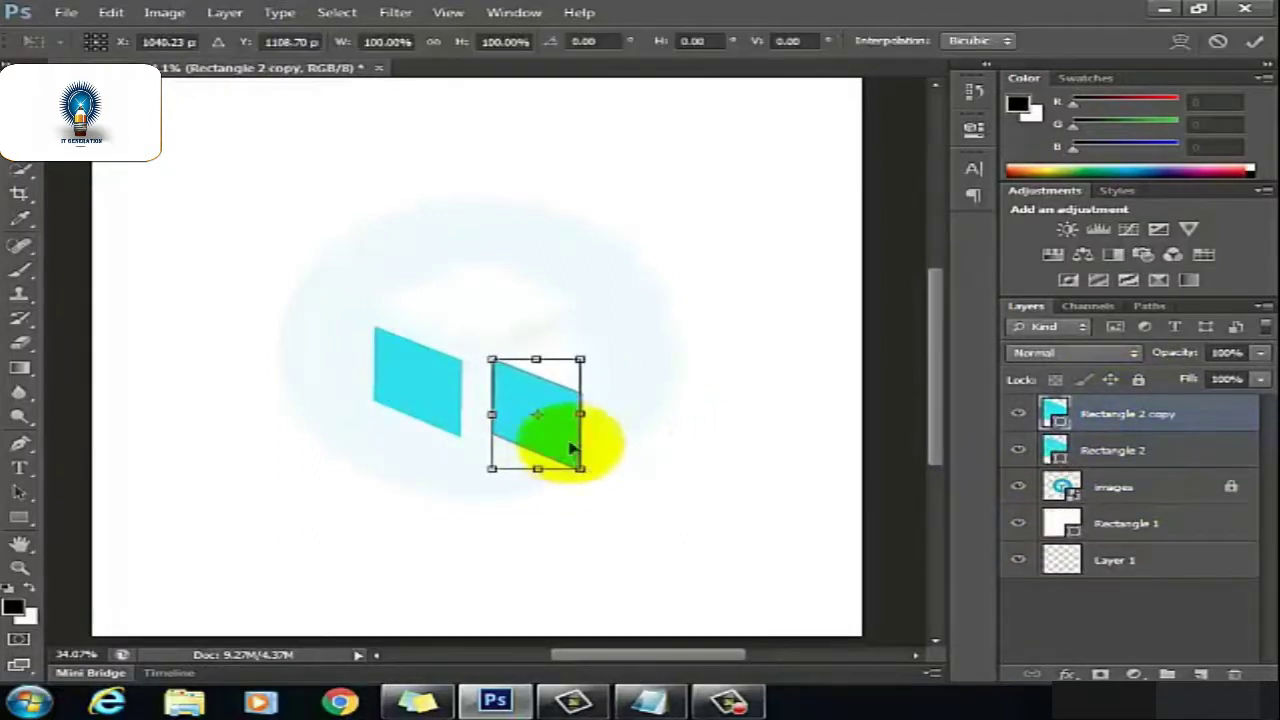
pyautogui.rightClick(566, 440)
pyautogui.click(645, 409)
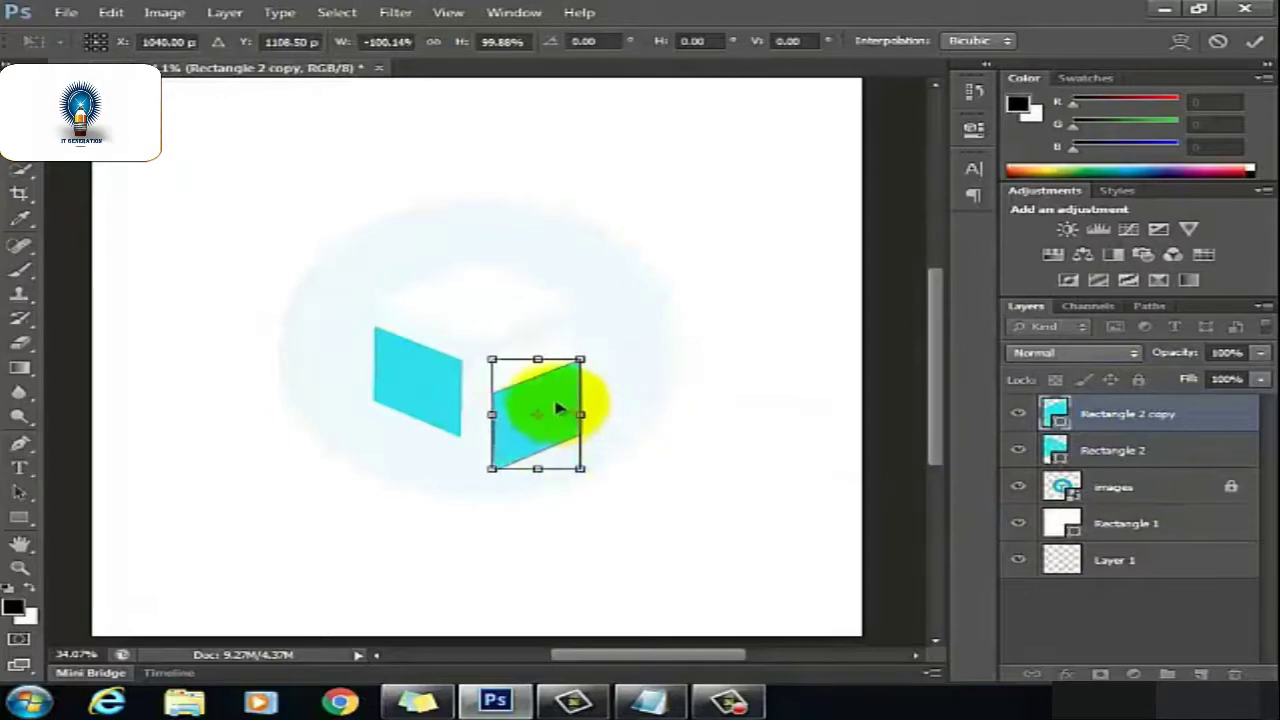
pyautogui.moveTo(557, 405); pyautogui.dragTo(557, 378)
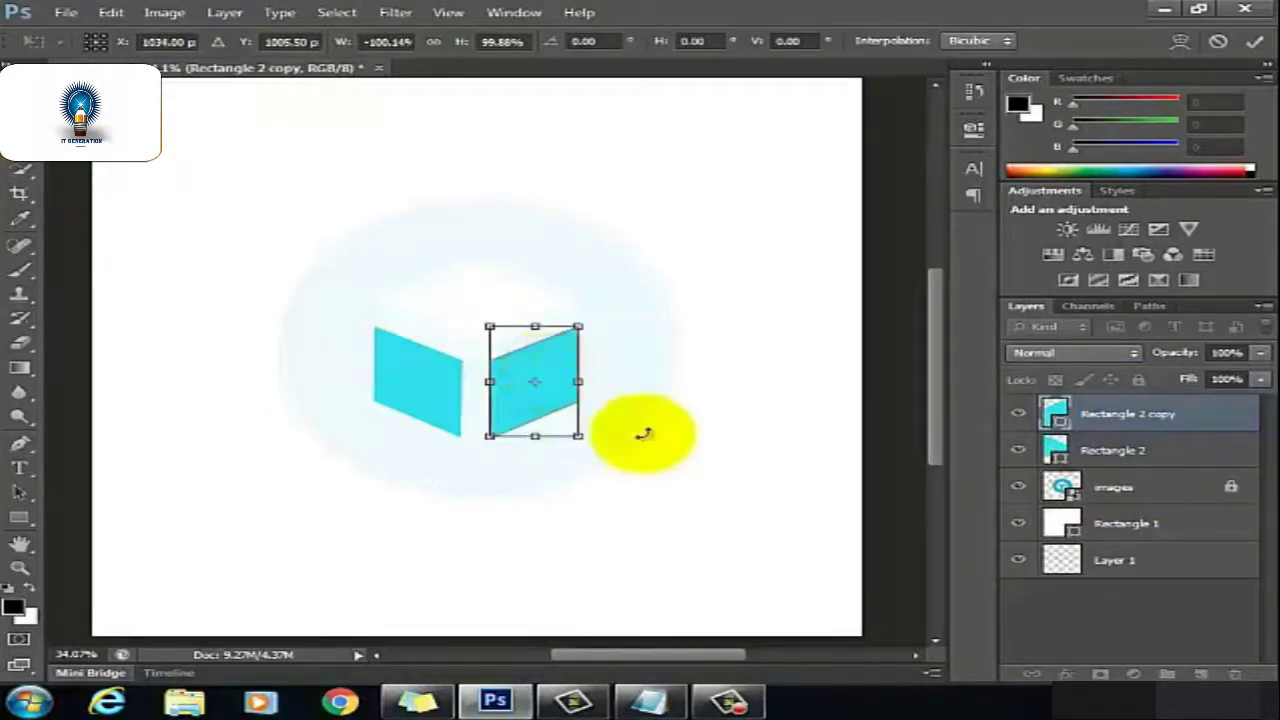
pyautogui.click(449, 14)
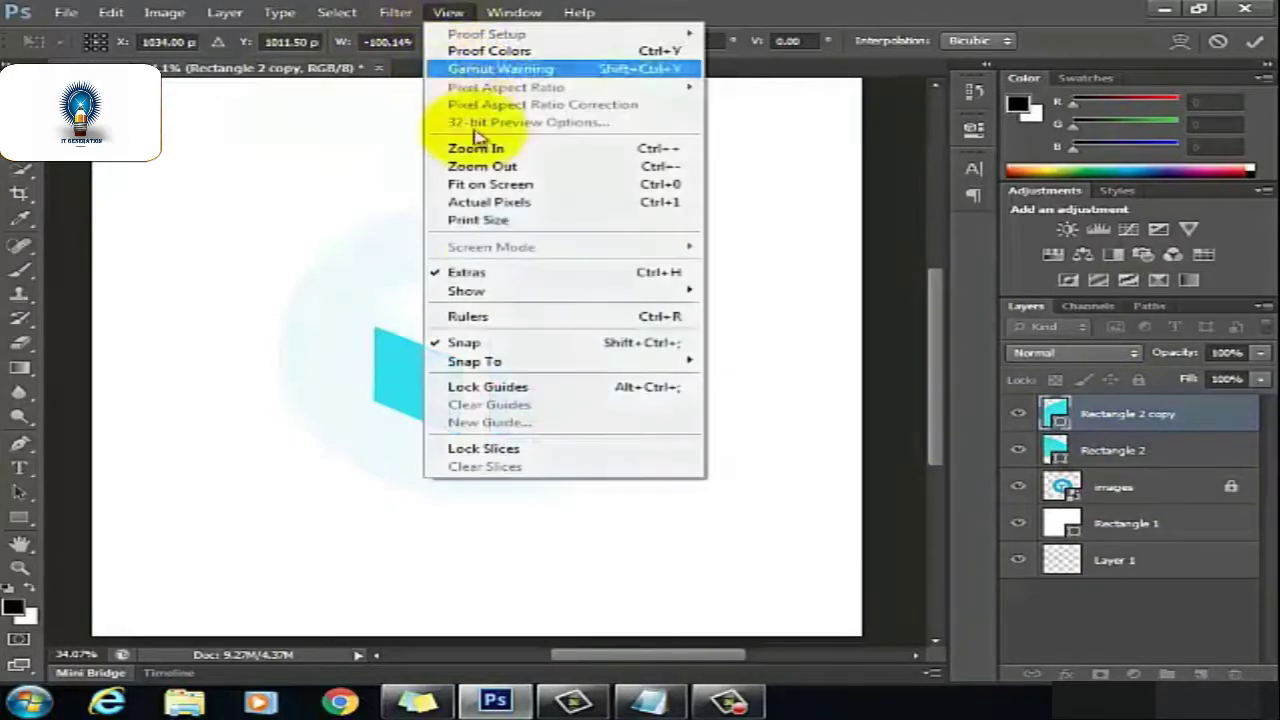
pyautogui.click(497, 325)
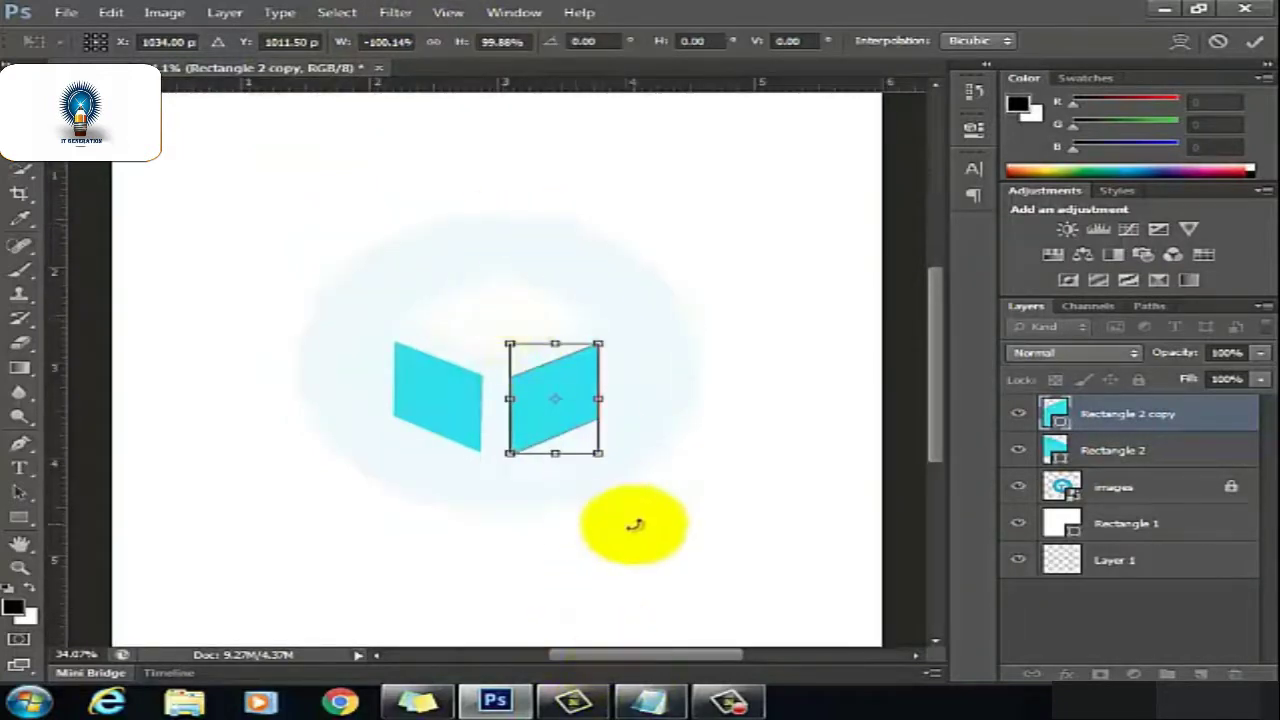
pyautogui.press('Return')
# - Add the note 'Set Rulers ..' in Notepad and return to Photoshop
pyautogui.click(678, 703)
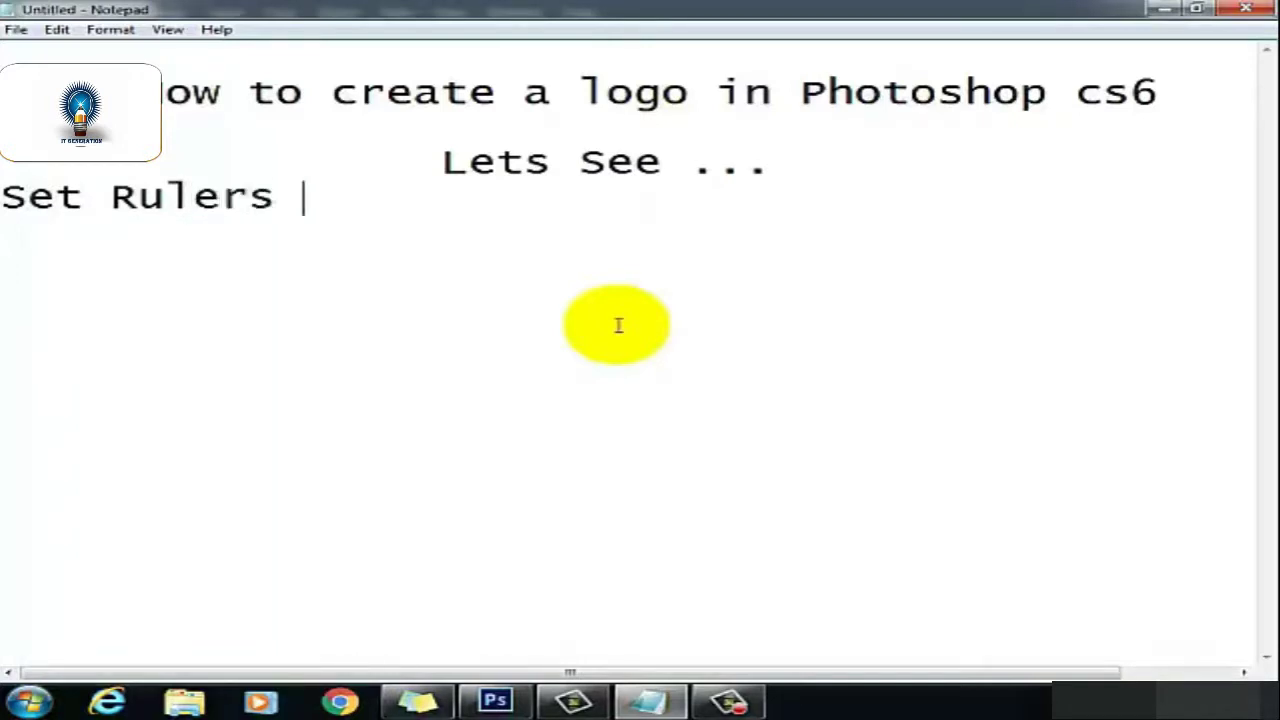
pyautogui.click(1164, 8)
pyautogui.click(623, 513)
pyautogui.moveTo(571, 414); pyautogui.dragTo(566, 410)
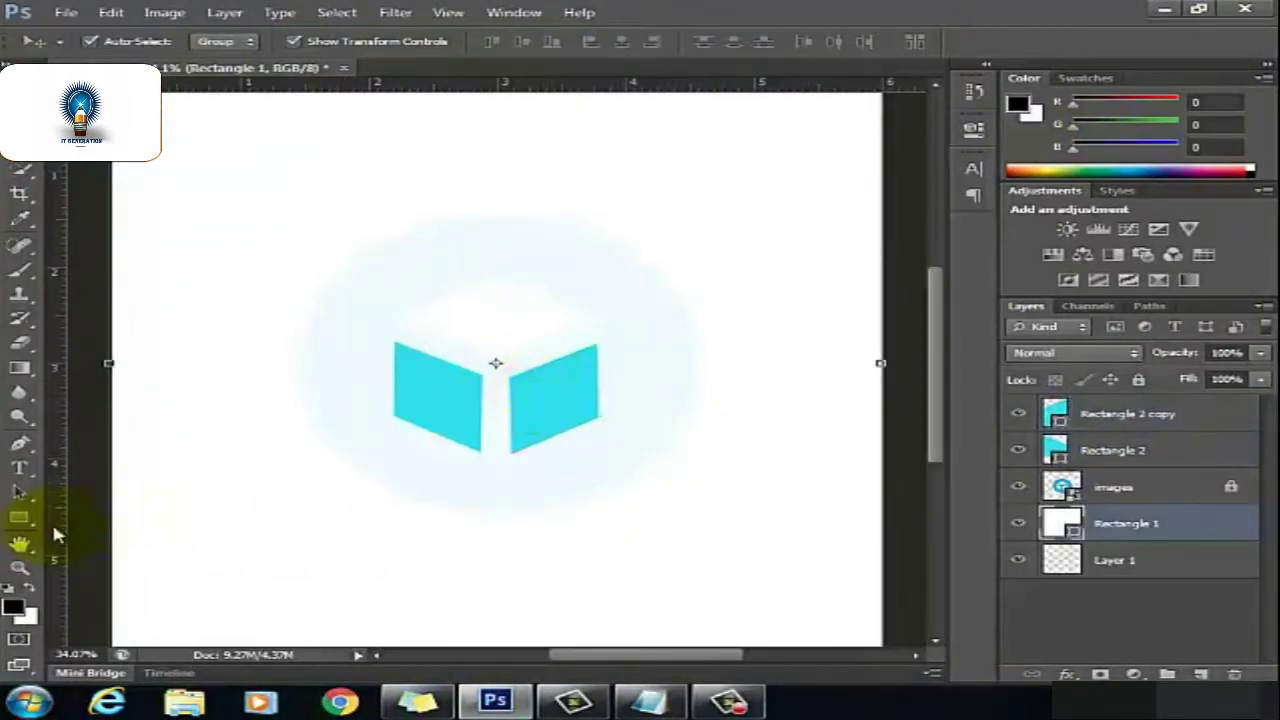
# - Delete the extra top panel (Rectangle 2 copy 2), keeping Rectangle 2 and its copy
pyautogui.click(458, 403)
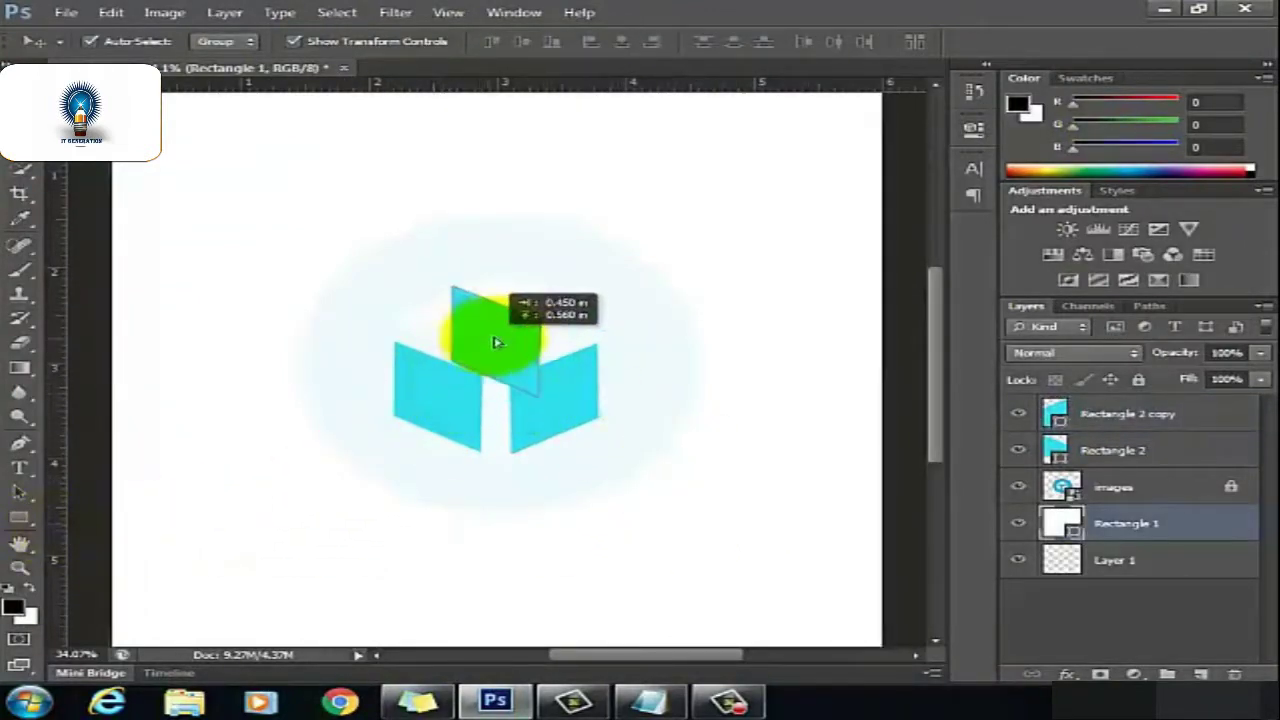
pyautogui.moveTo(437, 400); pyautogui.dragTo(600, 375)
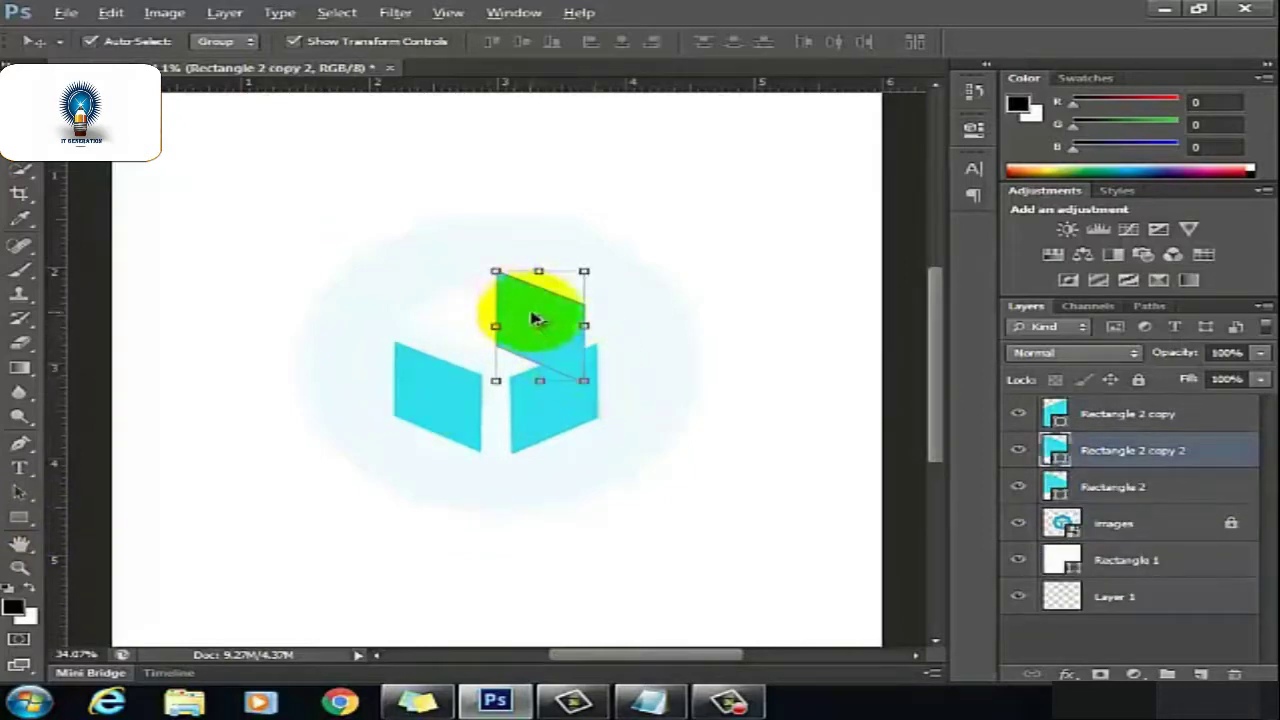
pyautogui.scroll(3, 534, 314)
pyautogui.scroll(3, 534, 314)
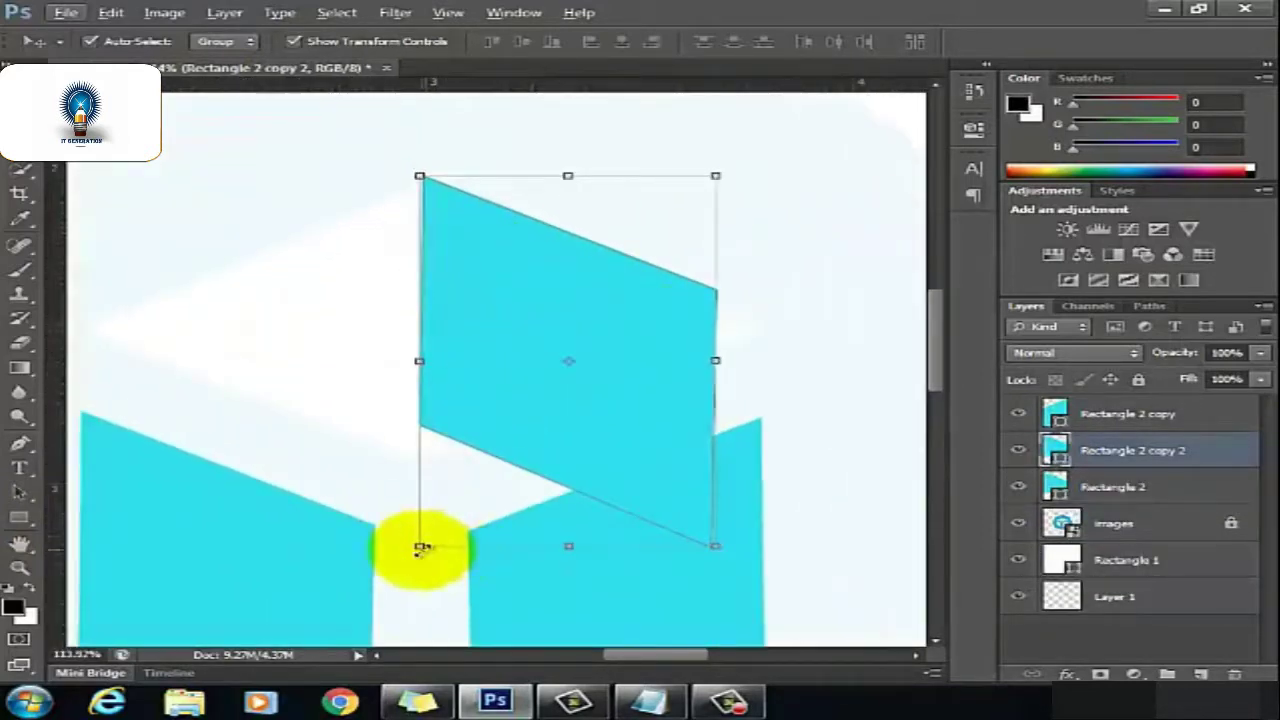
pyautogui.press('Delete')
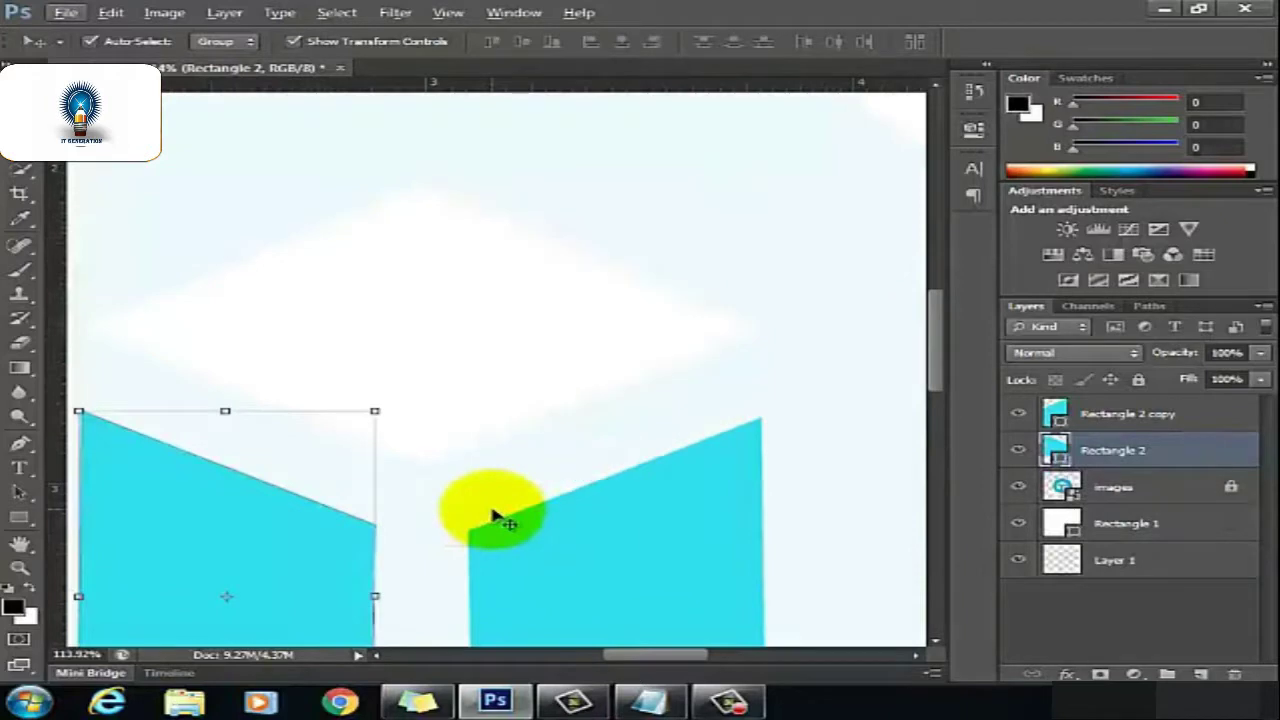
# - Draw a new cyan Rectangle 3 shape above the panels, trying and then undoing a rotation
pyautogui.click(20, 520)
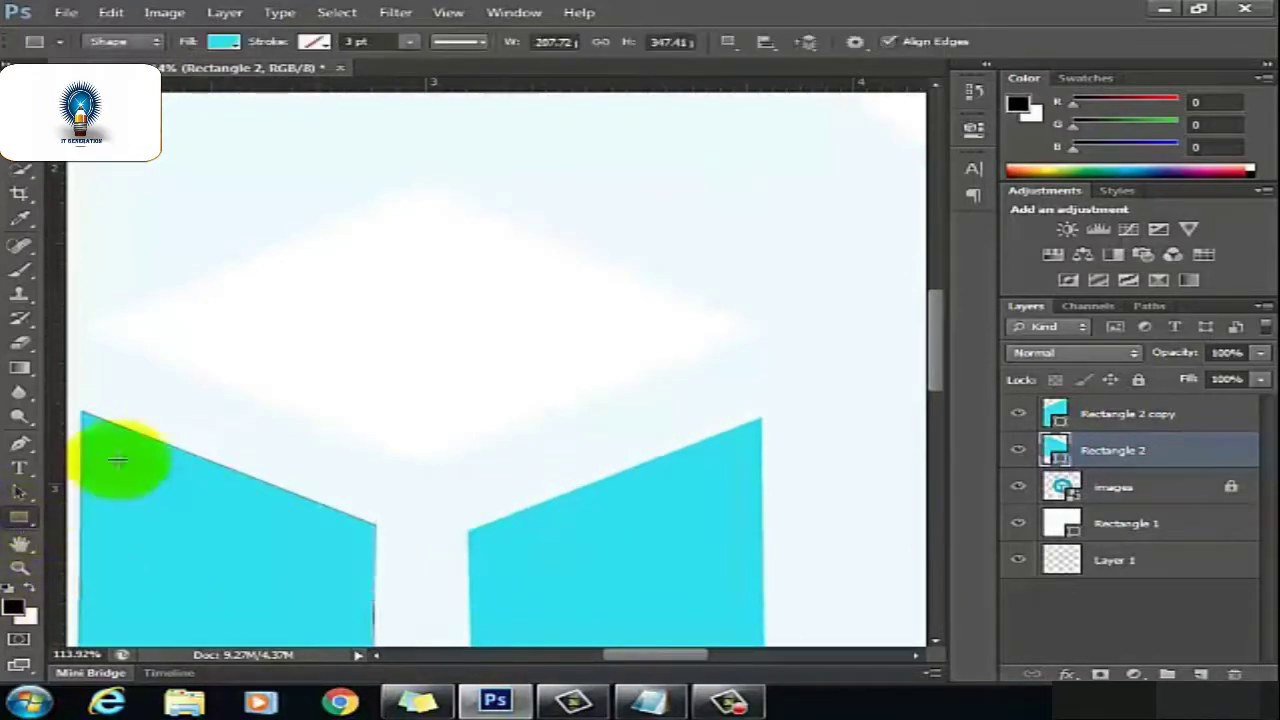
pyautogui.moveTo(225, 197); pyautogui.dragTo(585, 437)
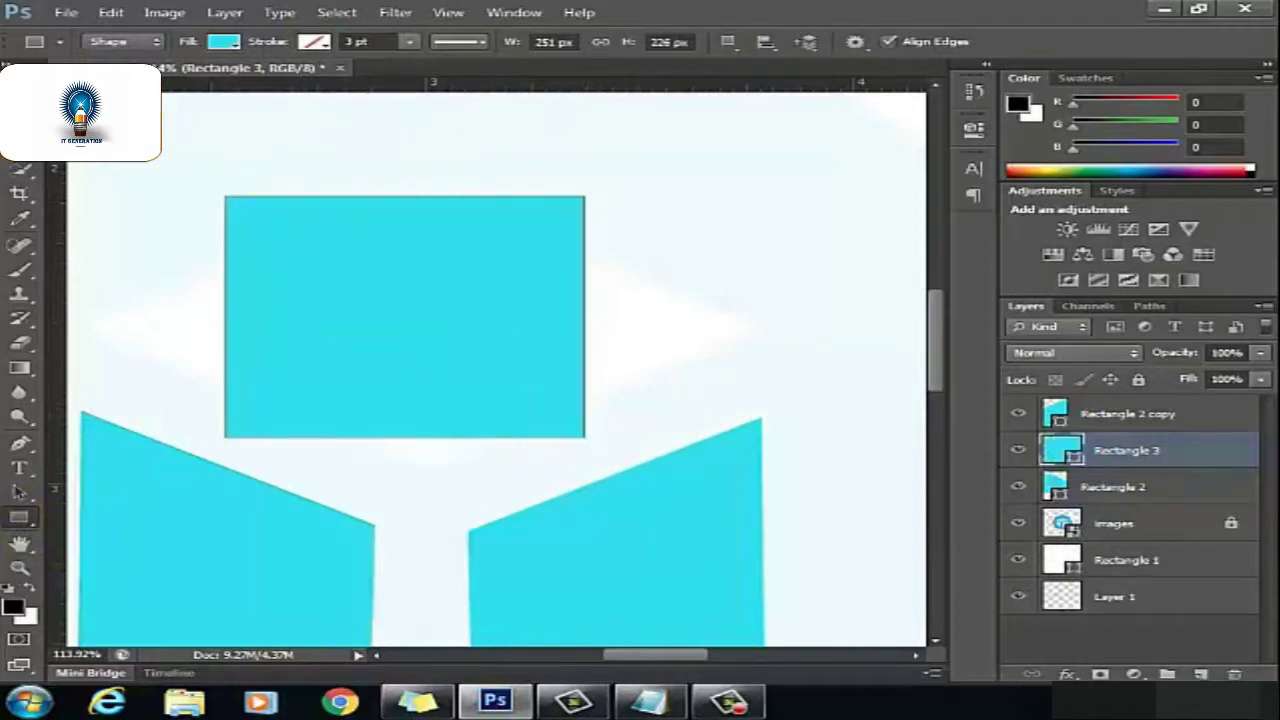
pyautogui.press('v')
pyautogui.click(612, 484)
pyautogui.moveTo(612, 484); pyautogui.dragTo(386, 490)
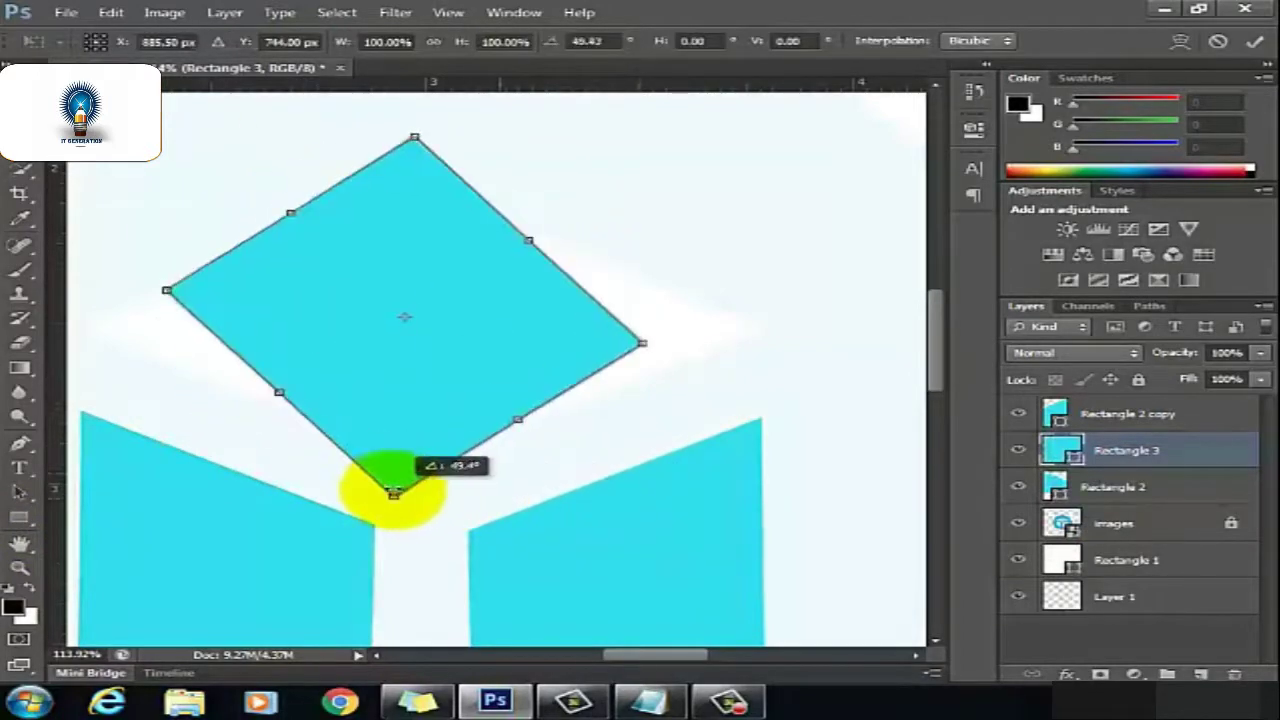
pyautogui.press('Return')
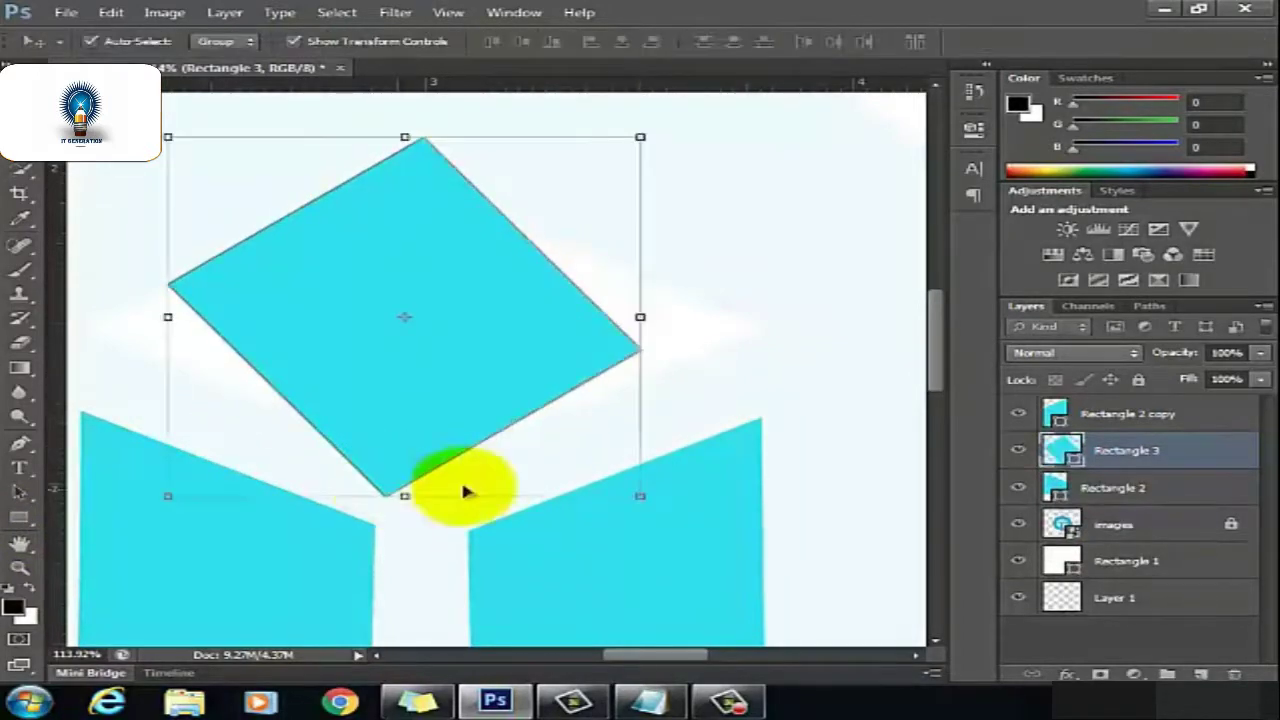
pyautogui.click(638, 494)
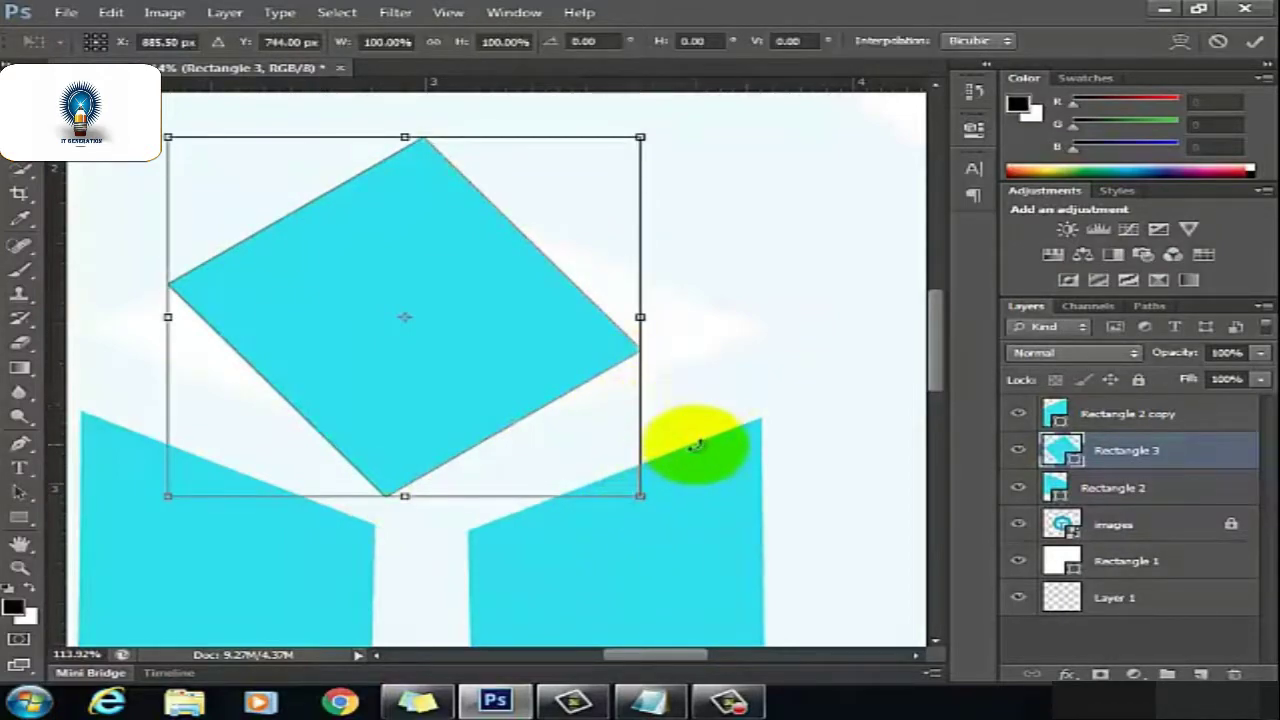
pyautogui.press('Return')
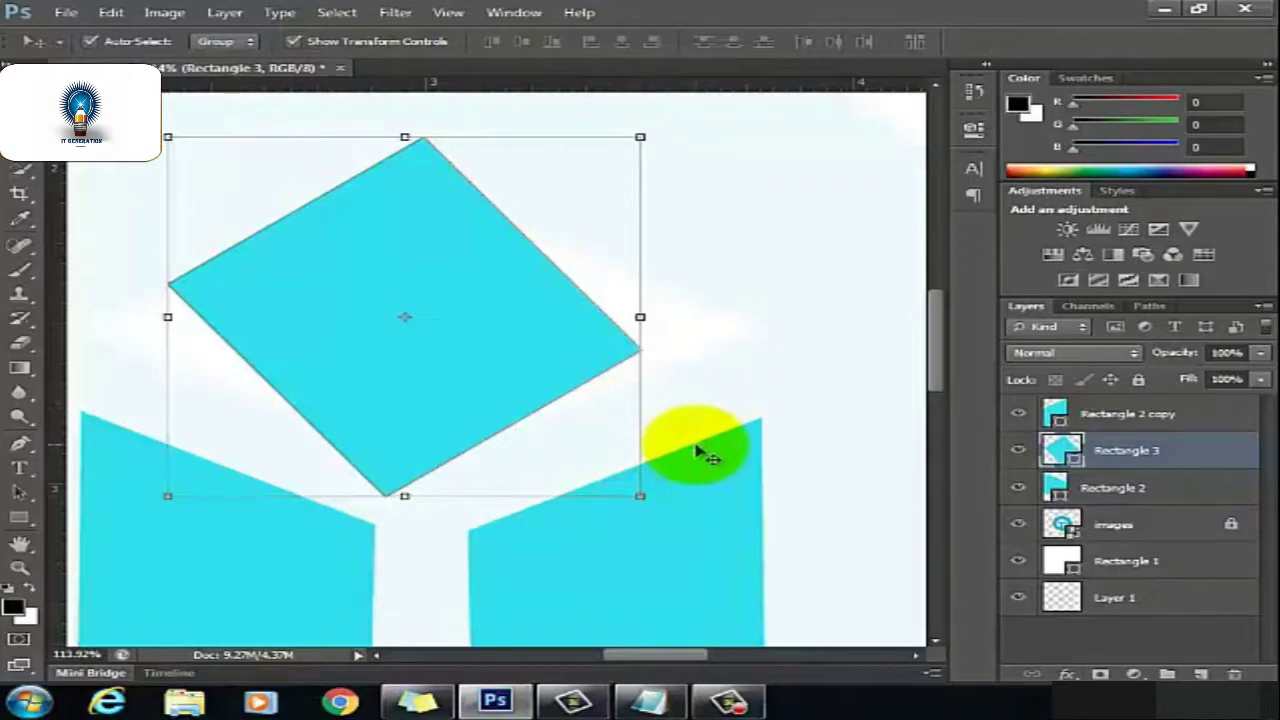
pyautogui.hotkey('ctrl', 'z')
# - Rotate Rectangle 3 by 45° and drag its corners into a flattened diamond top face
pyautogui.click(615, 457)
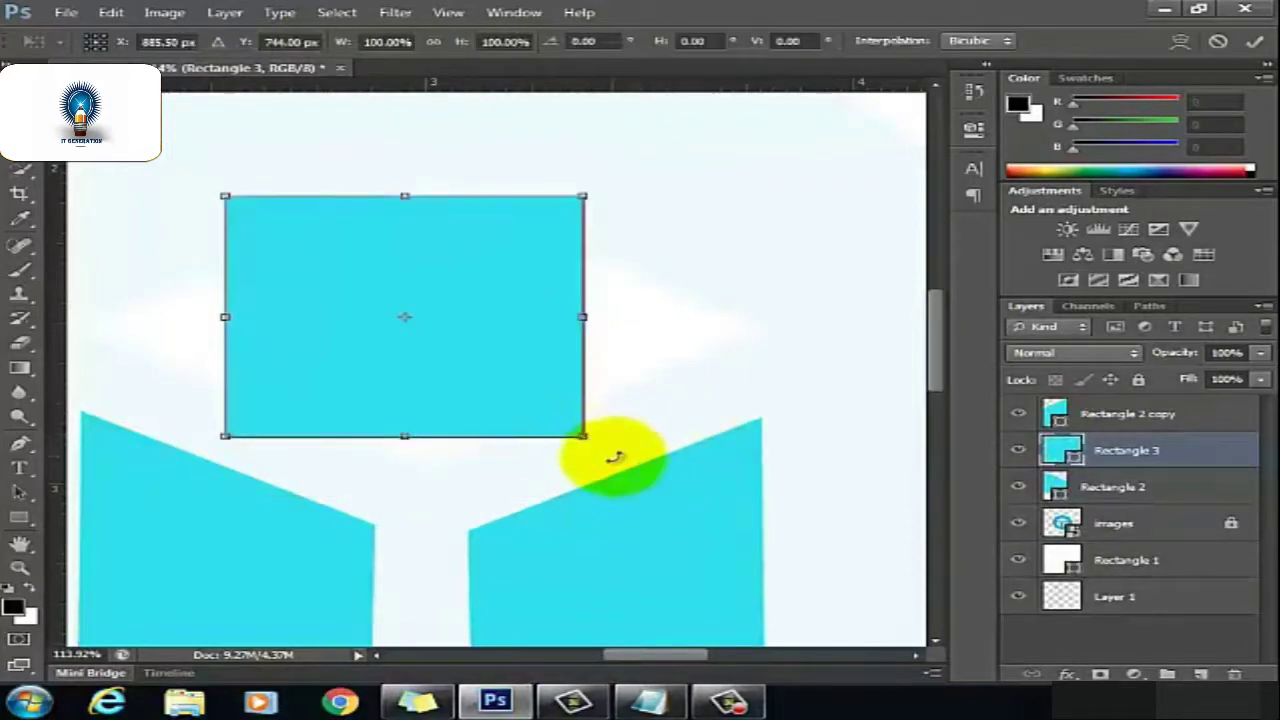
pyautogui.moveTo(615, 457)
pyautogui.mouseDown()
pyautogui.moveTo(418, 490)
pyautogui.moveTo(371, 443)
pyautogui.moveTo(517, 434)
pyautogui.mouseUp()
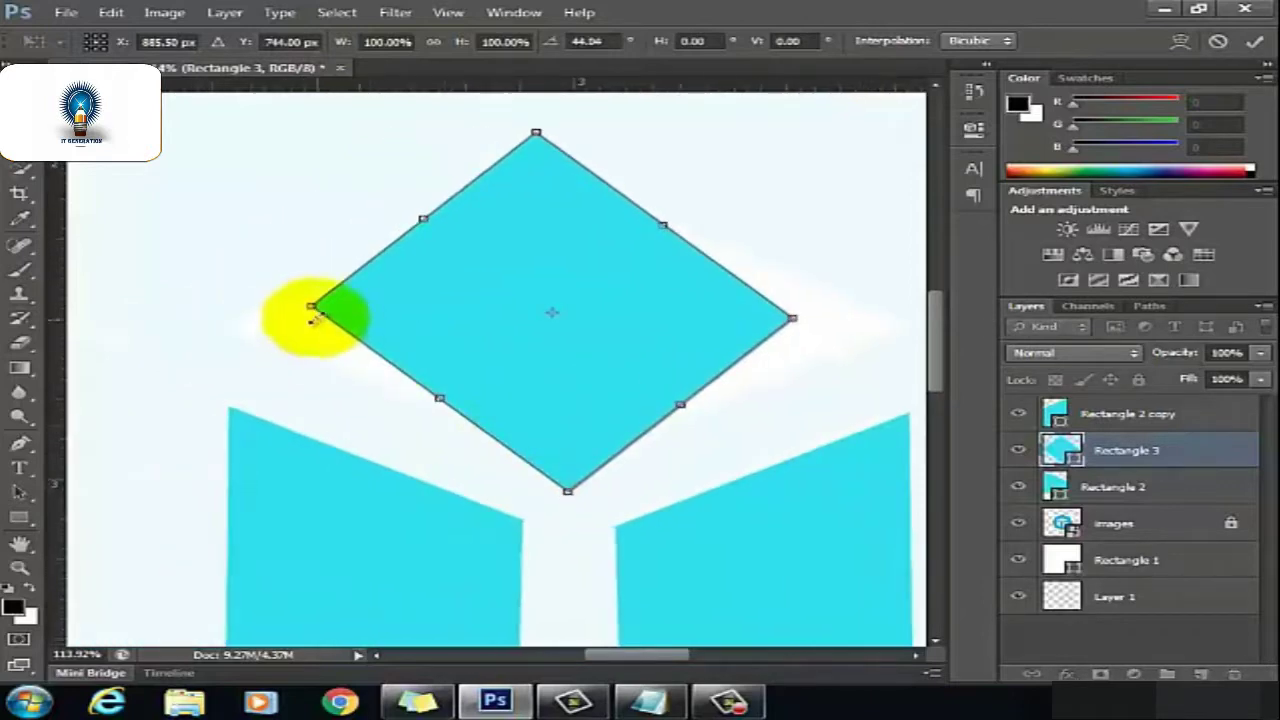
pyautogui.moveTo(312, 308); pyautogui.dragTo(240, 326)
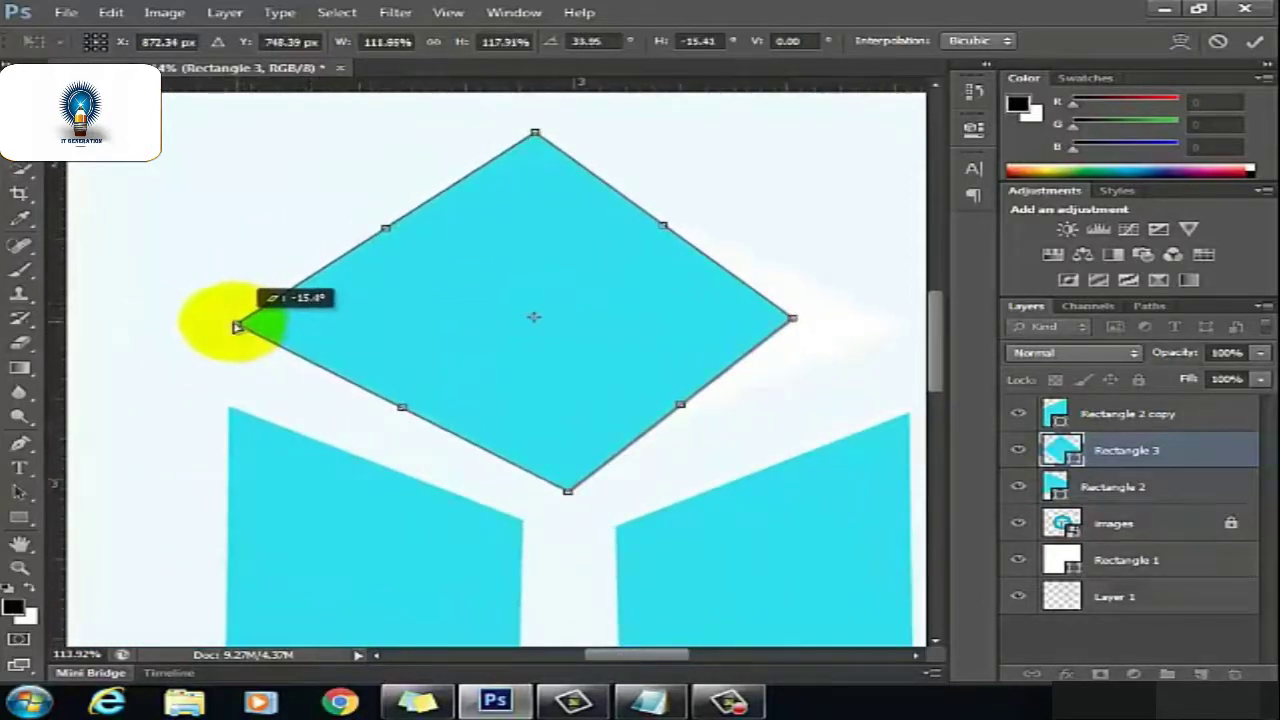
pyautogui.moveTo(580, 412); pyautogui.dragTo(406, 414)
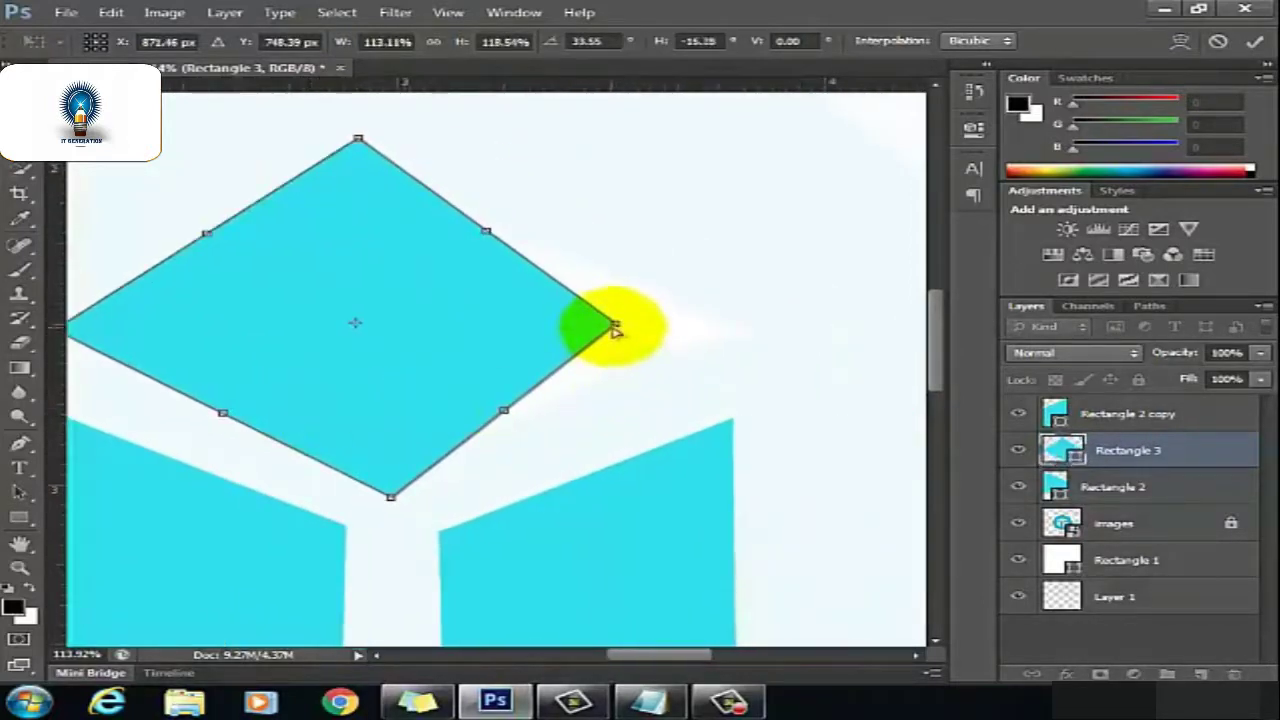
pyautogui.moveTo(615, 328); pyautogui.dragTo(725, 328)
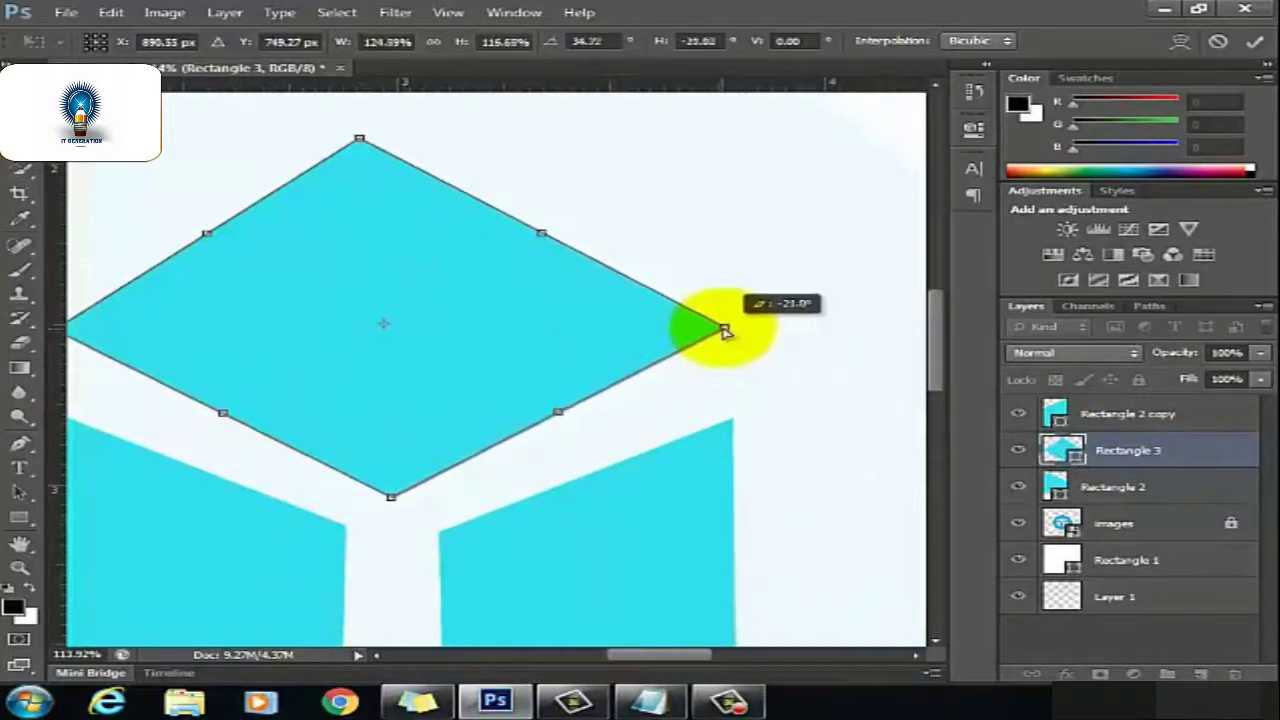
pyautogui.moveTo(598, 311); pyautogui.dragTo(709, 405)
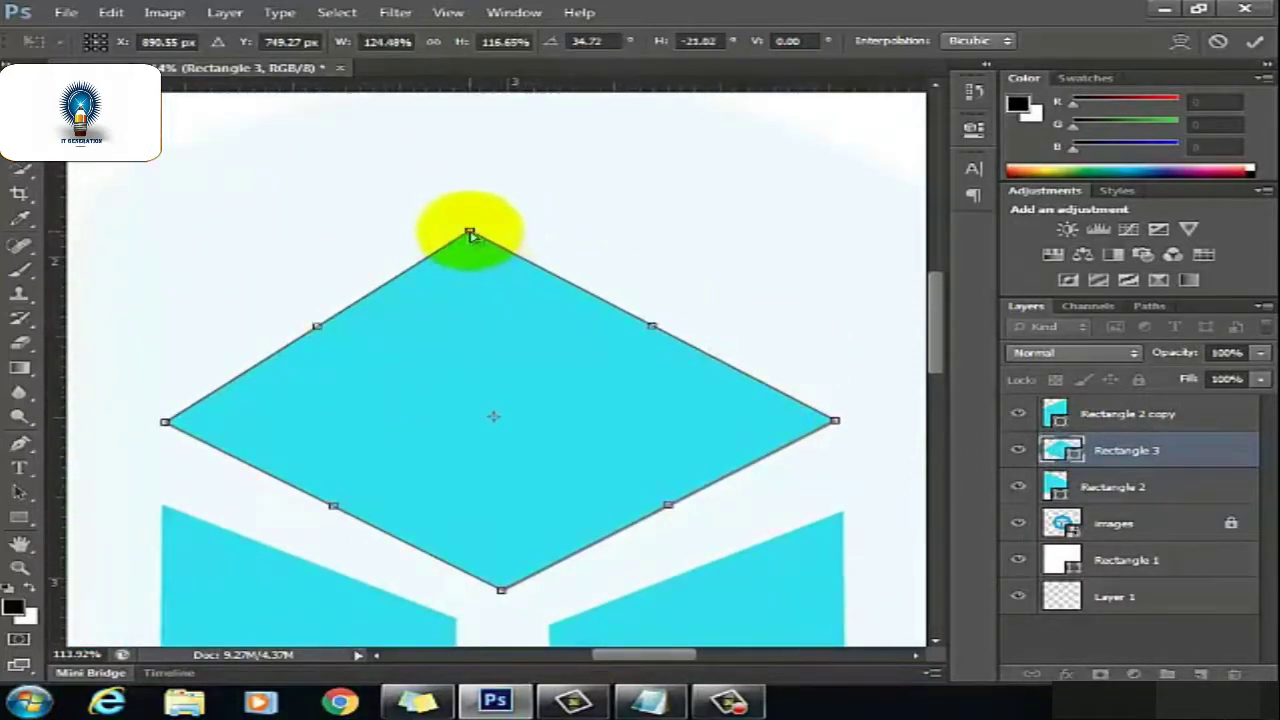
pyautogui.moveTo(470, 233)
pyautogui.mouseDown()
pyautogui.moveTo(473, 338)
pyautogui.moveTo(492, 275)
pyautogui.mouseUp()
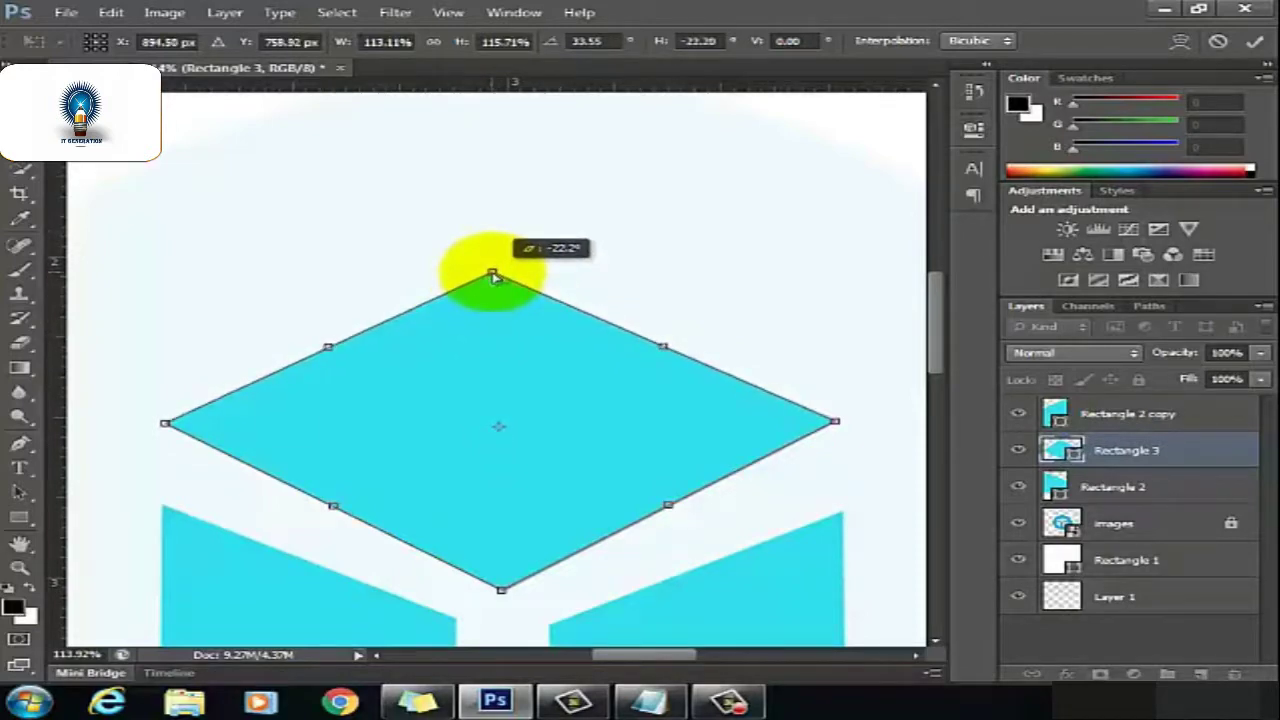
pyautogui.moveTo(492, 276)
pyautogui.mouseDown()
pyautogui.moveTo(503, 276)
pyautogui.moveTo(491, 322)
pyautogui.moveTo(503, 281)
pyautogui.mouseUp()
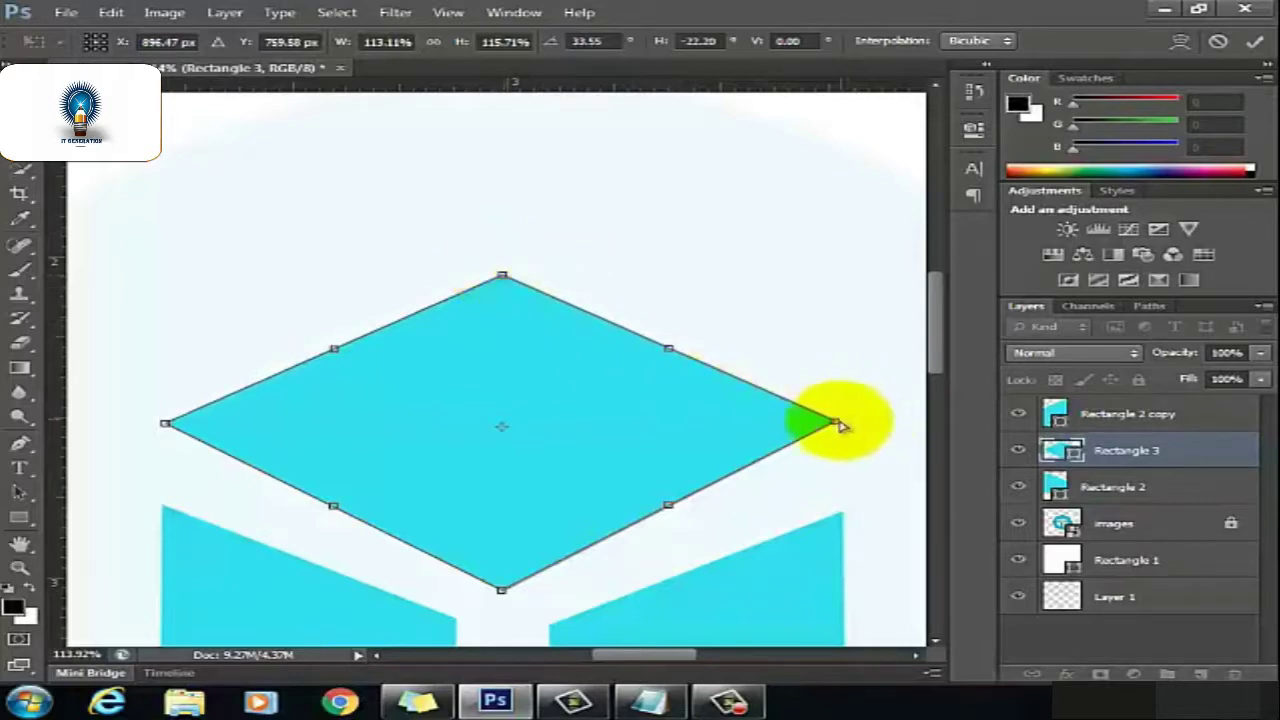
pyautogui.moveTo(838, 425)
pyautogui.mouseDown()
pyautogui.moveTo(822, 366)
pyautogui.moveTo(838, 428)
pyautogui.mouseUp()
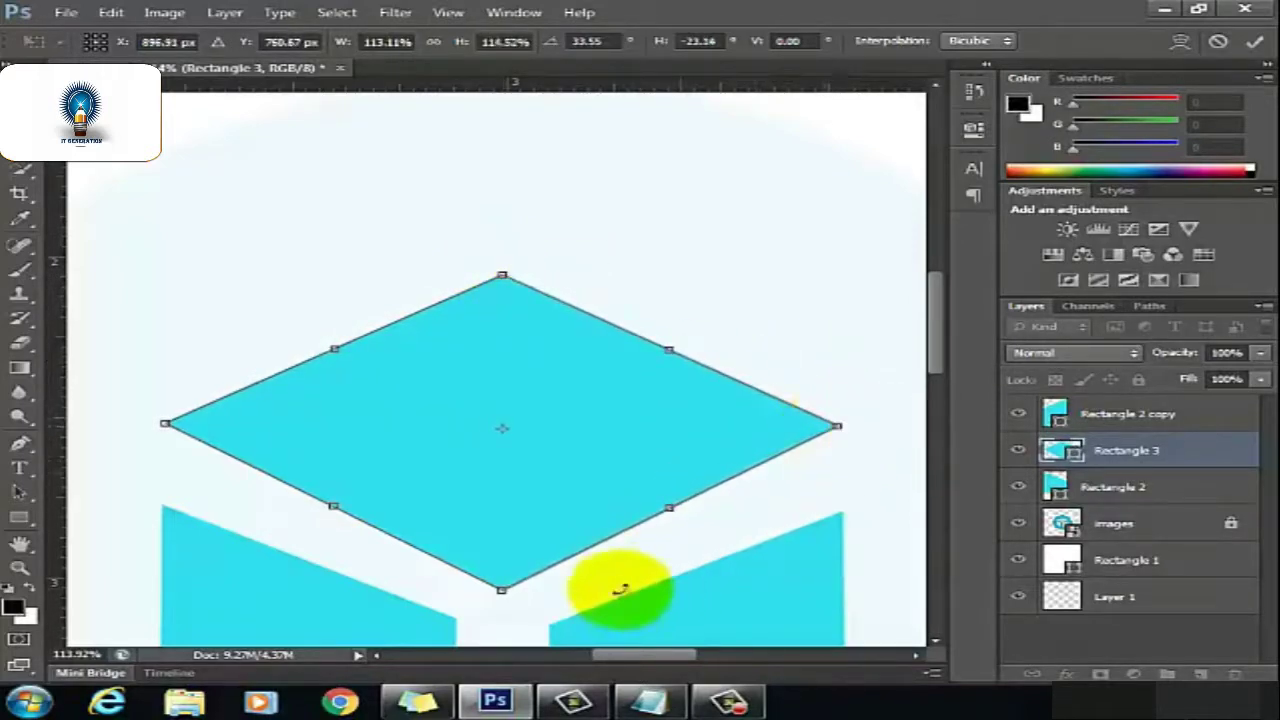
pyautogui.moveTo(502, 590)
pyautogui.mouseDown()
pyautogui.moveTo(523, 473)
pyautogui.moveTo(512, 562)
pyautogui.mouseUp()
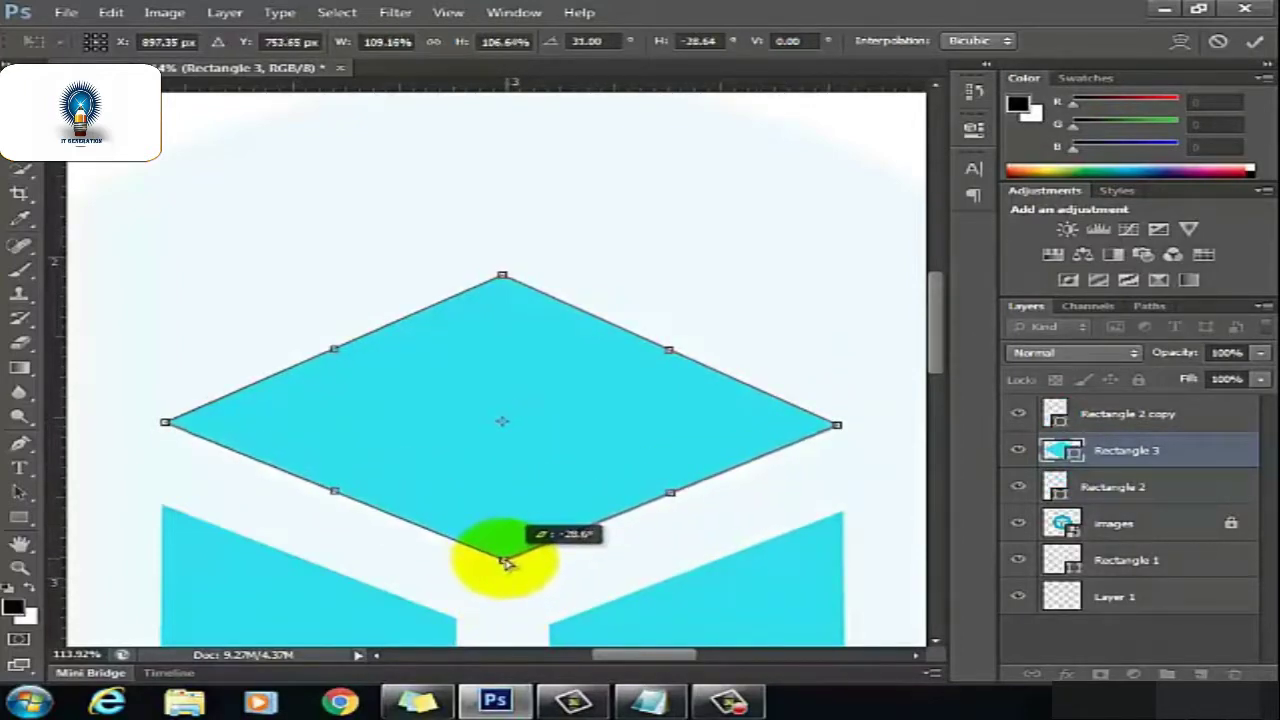
# - Apply the top-face distortion and draw a black circle over the cube with the Ellipse tool
pyautogui.press('Return')
pyautogui.keyDown('alt'); pyautogui.scroll(-3, 495, 560); pyautogui.keyUp('alt')
pyautogui.keyDown('alt'); pyautogui.scroll(-2, 495, 560); pyautogui.keyUp('alt')
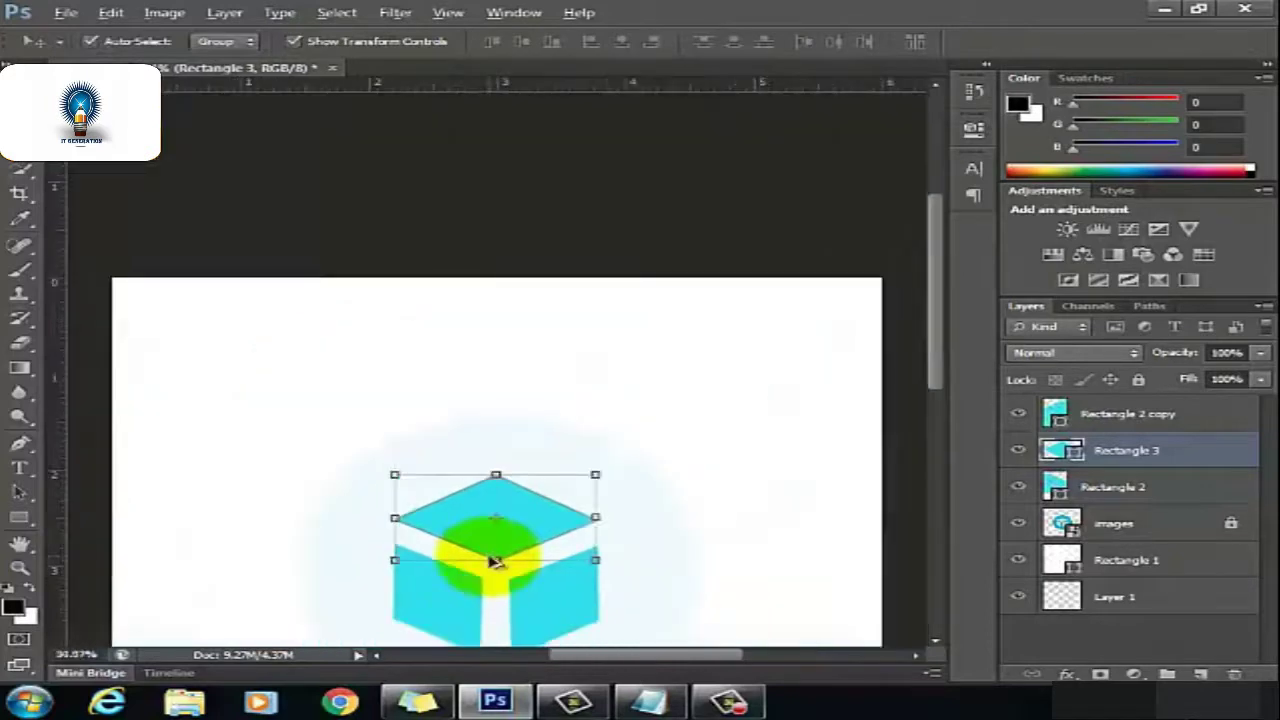
pyautogui.keyDown('alt'); pyautogui.scroll(-2, 491, 557); pyautogui.keyUp('alt')
pyautogui.click(800, 552)
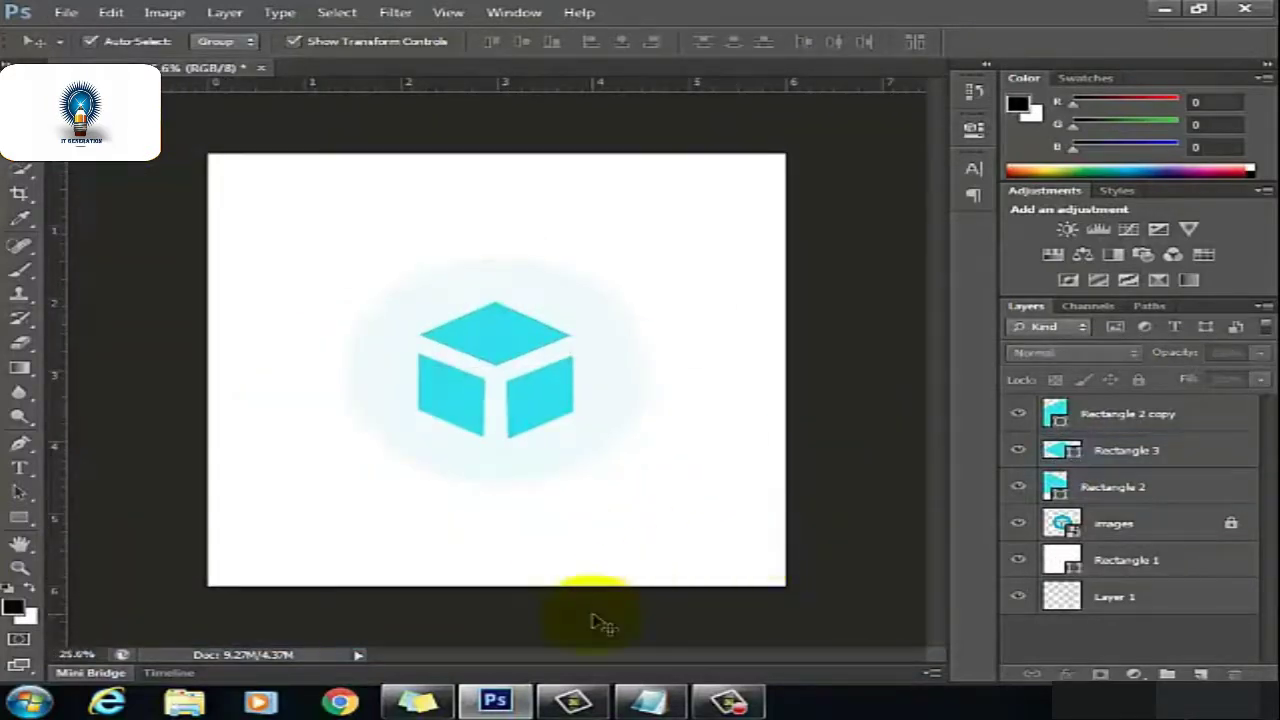
pyautogui.click(22, 518)
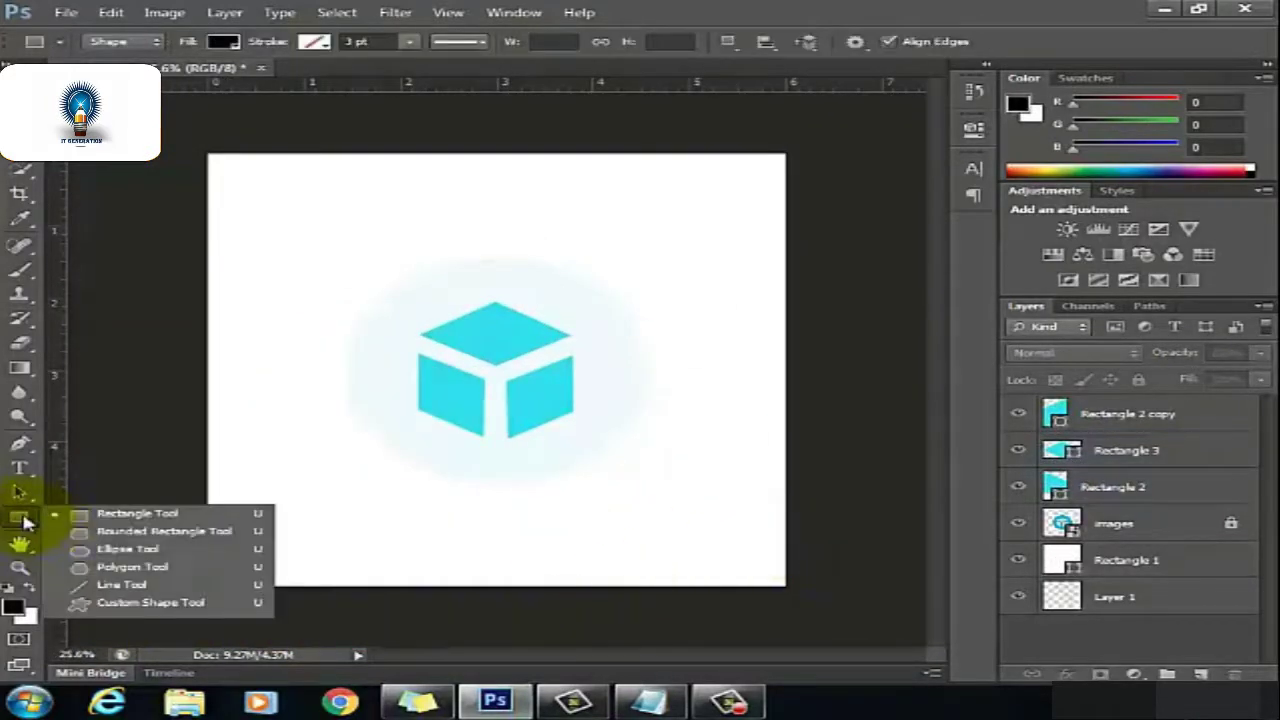
pyautogui.click(87, 550)
pyautogui.moveTo(392, 281)
pyautogui.mouseDown()
pyautogui.moveTo(429, 300)
pyautogui.moveTo(668, 545)
pyautogui.mouseUp()
pyautogui.press('v')
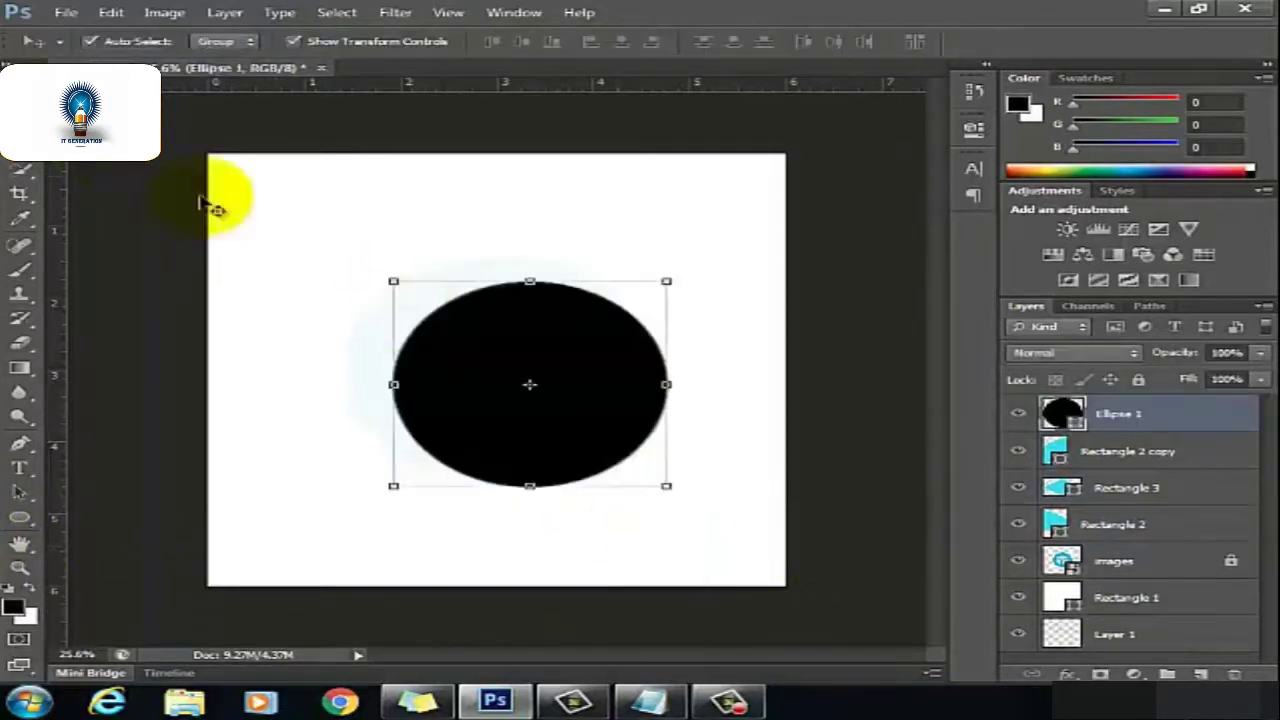
pyautogui.moveTo(507, 432); pyautogui.dragTo(483, 412)
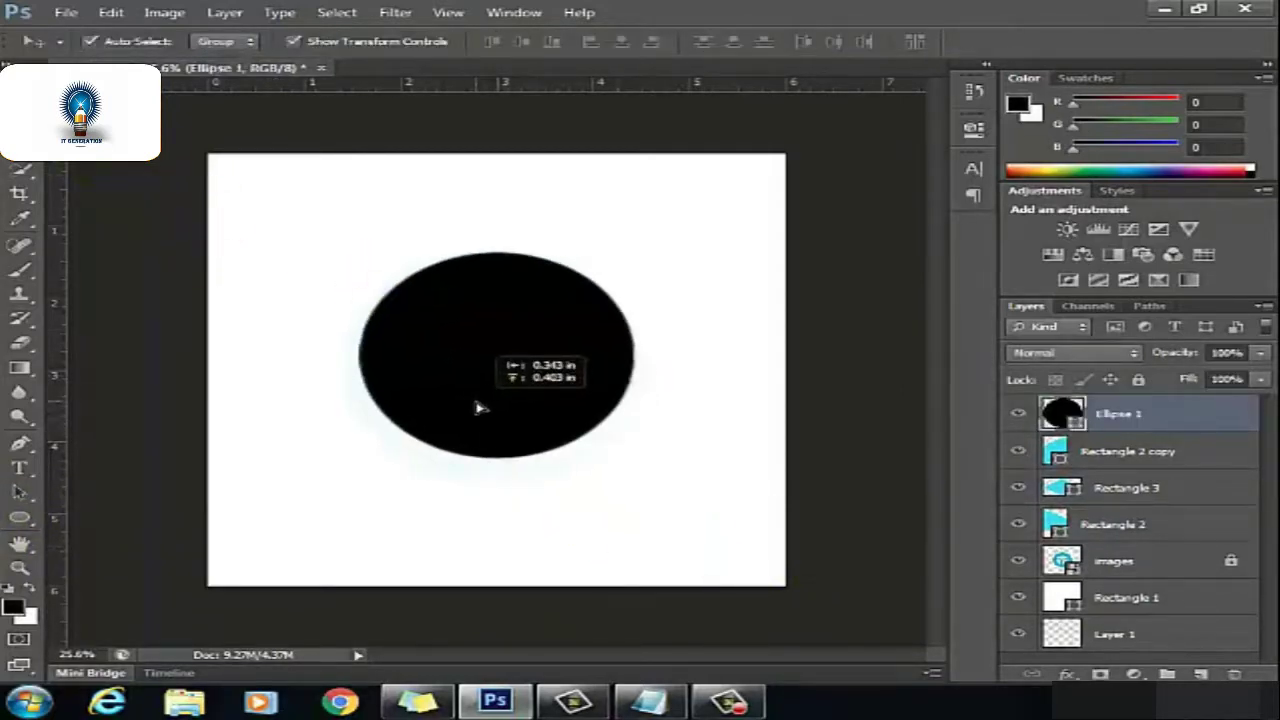
# - Move Ellipse 1 beneath the cube layers and centre it horizontally and vertically on the canvas
pyautogui.click(1133, 430)
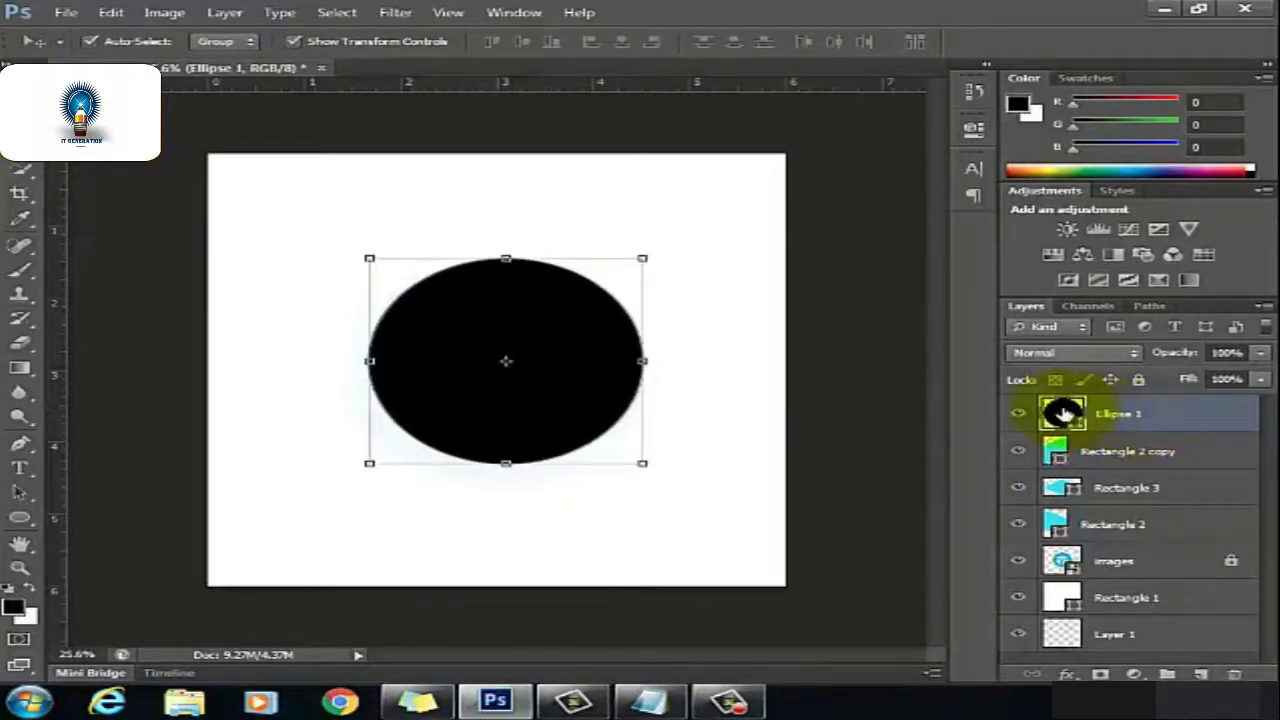
pyautogui.moveTo(1063, 413)
pyautogui.mouseDown()
pyautogui.moveTo(1058, 596)
pyautogui.moveTo(1066, 555)
pyautogui.mouseUp()
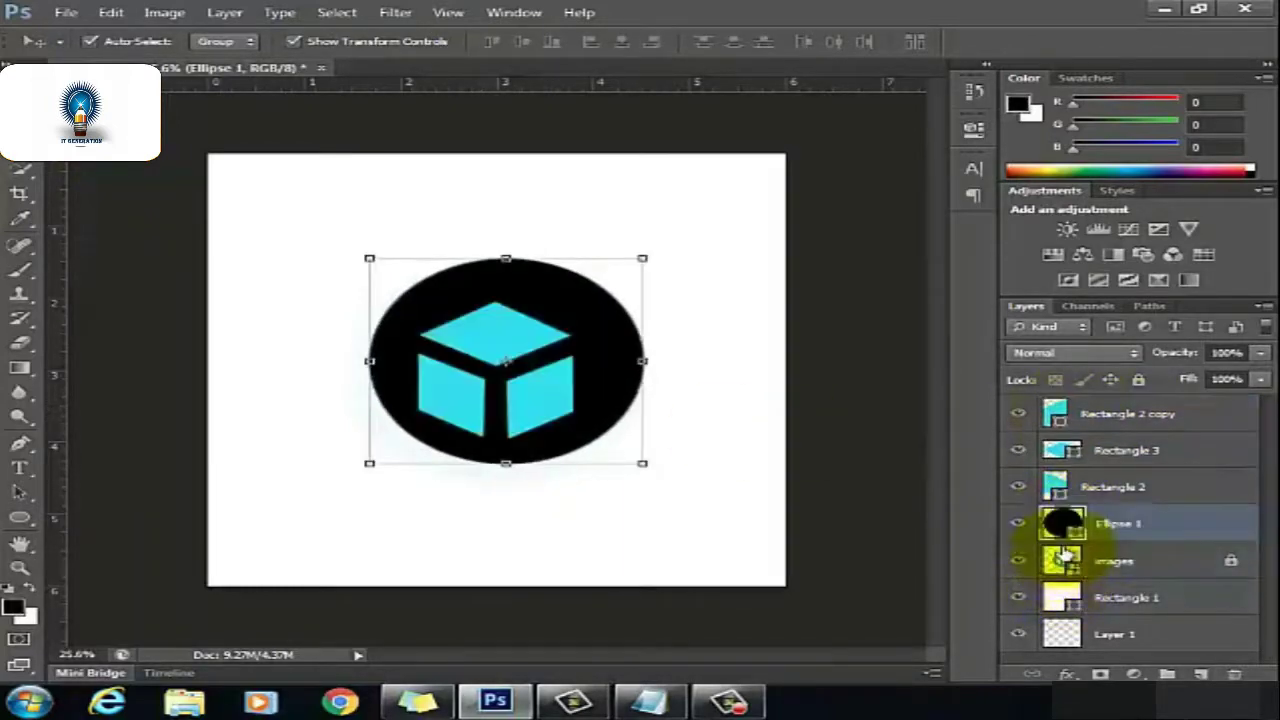
pyautogui.hotkey('ctrl', 'a')
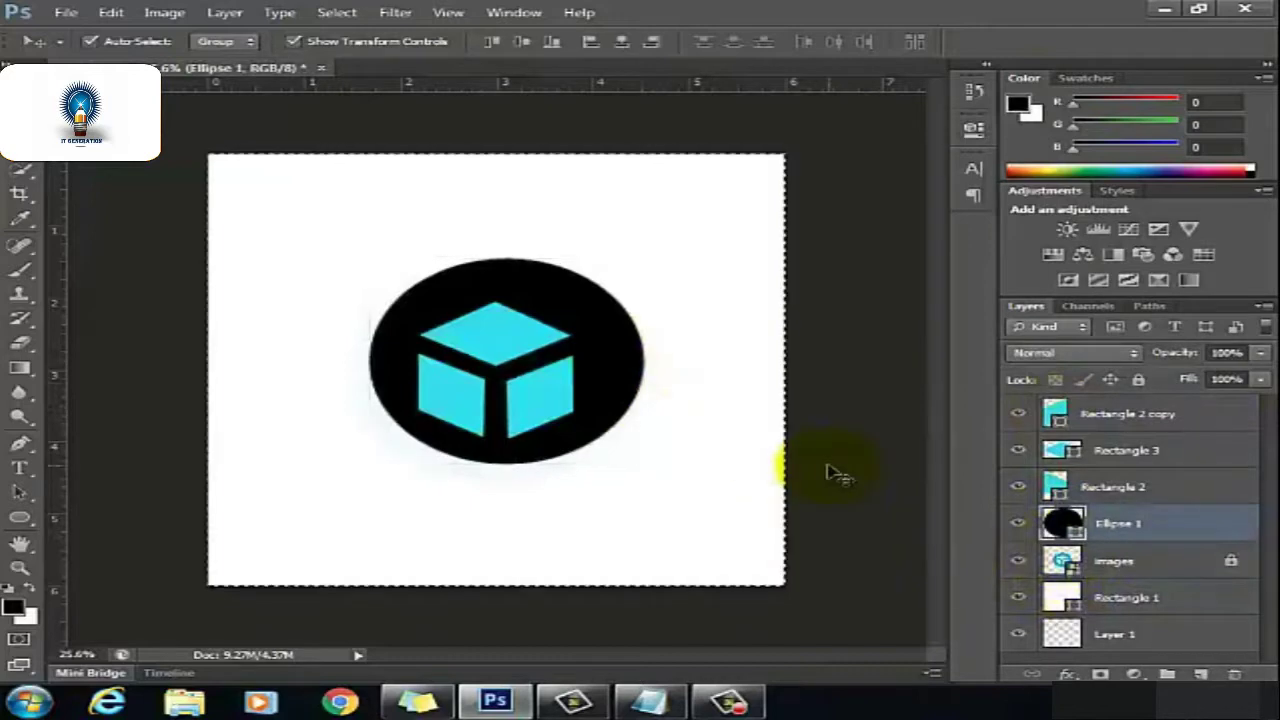
pyautogui.click(622, 42)
pyautogui.click(522, 42)
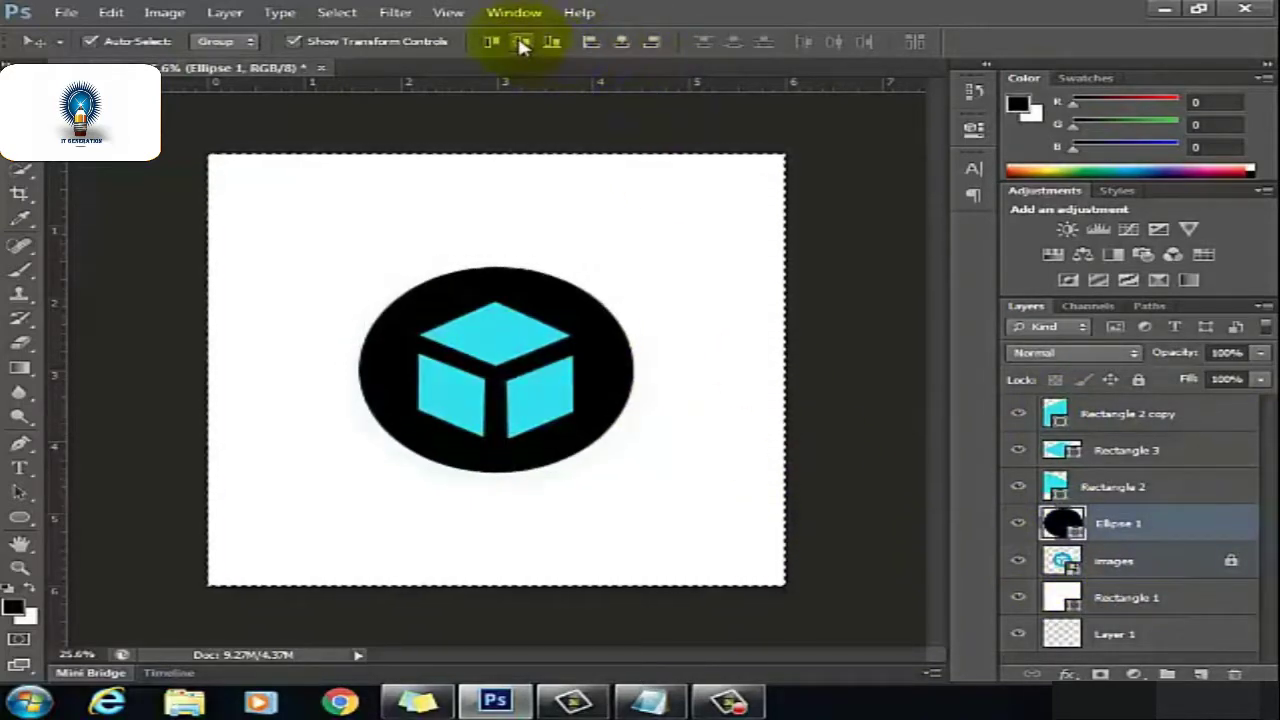
pyautogui.press('m')
pyautogui.hotkey('ctrl', 'd')
pyautogui.press('v')
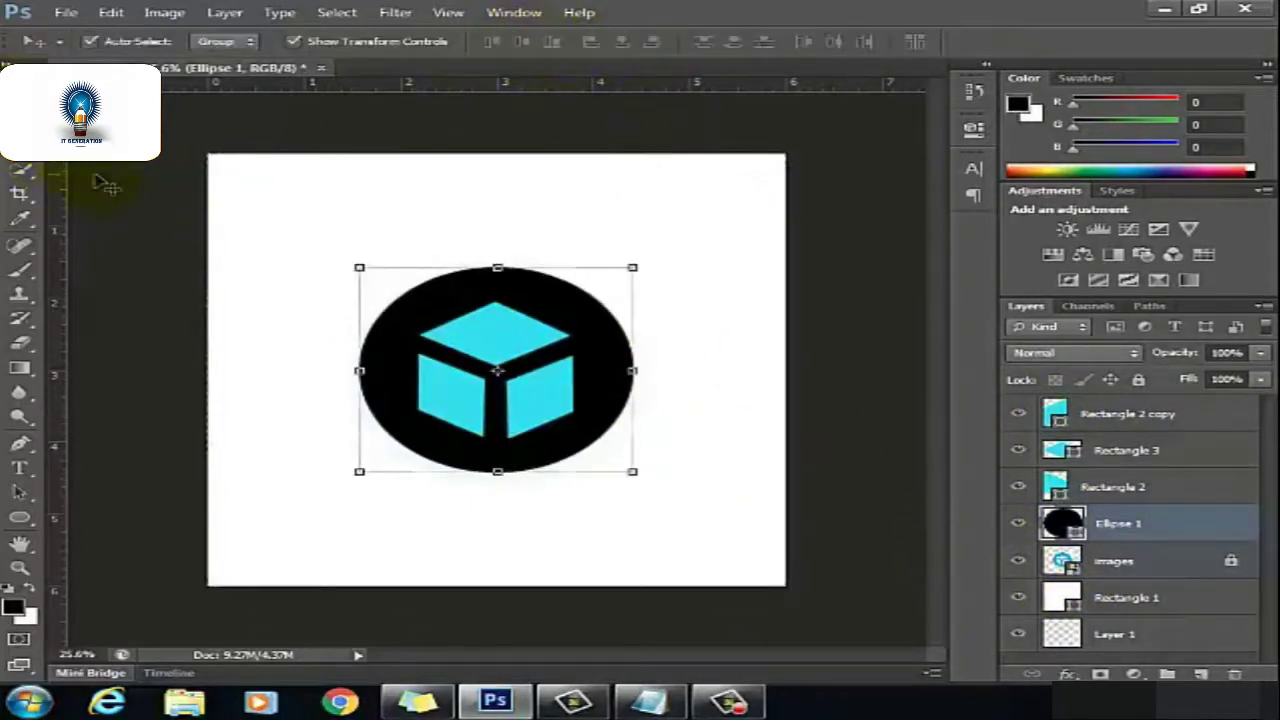
pyautogui.click(347, 360)
pyautogui.click(663, 404)
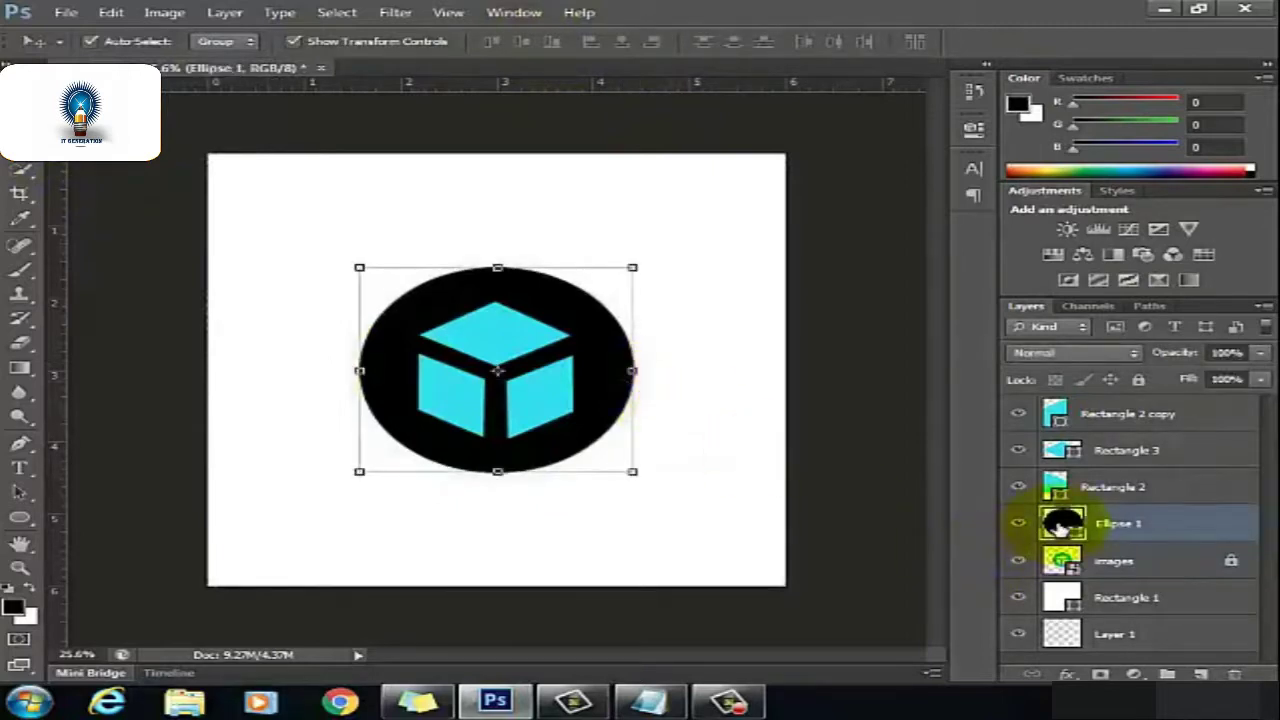
# - Open Ellipse 1's fill colour picker and try dark red and teal shades
pyautogui.doubleClick(1060, 525)
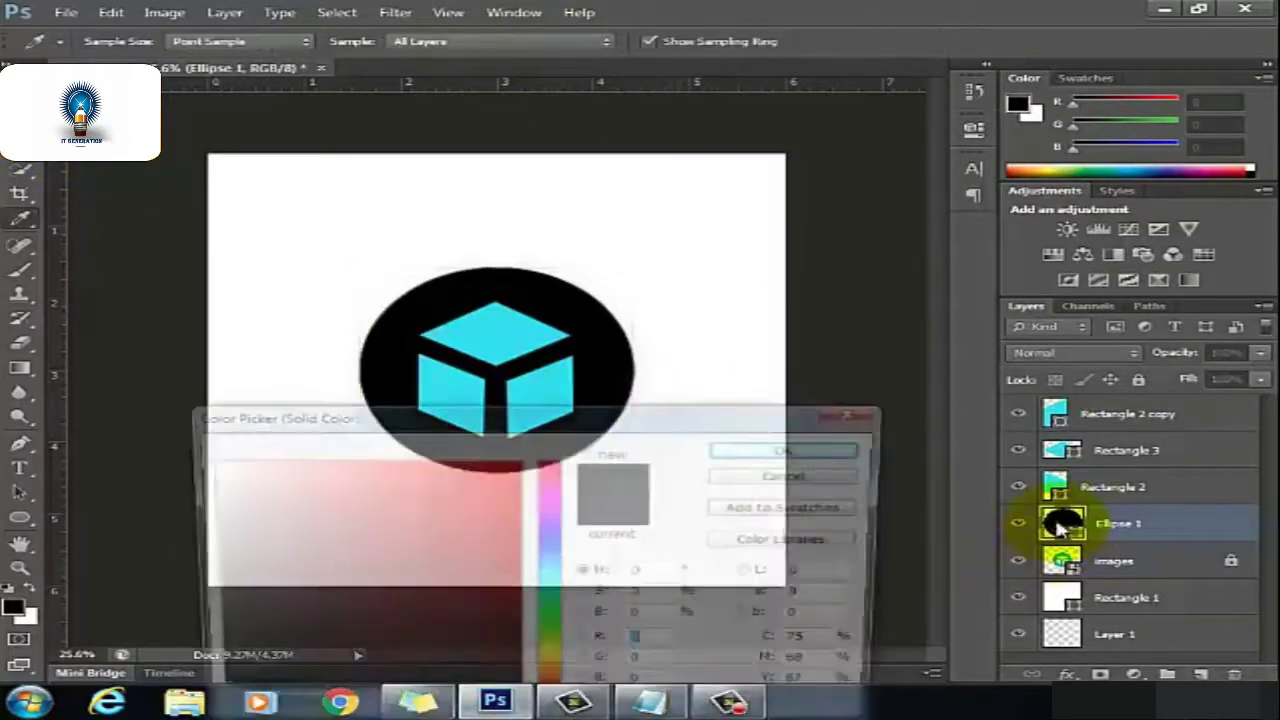
pyautogui.click(463, 583)
pyautogui.click(462, 608)
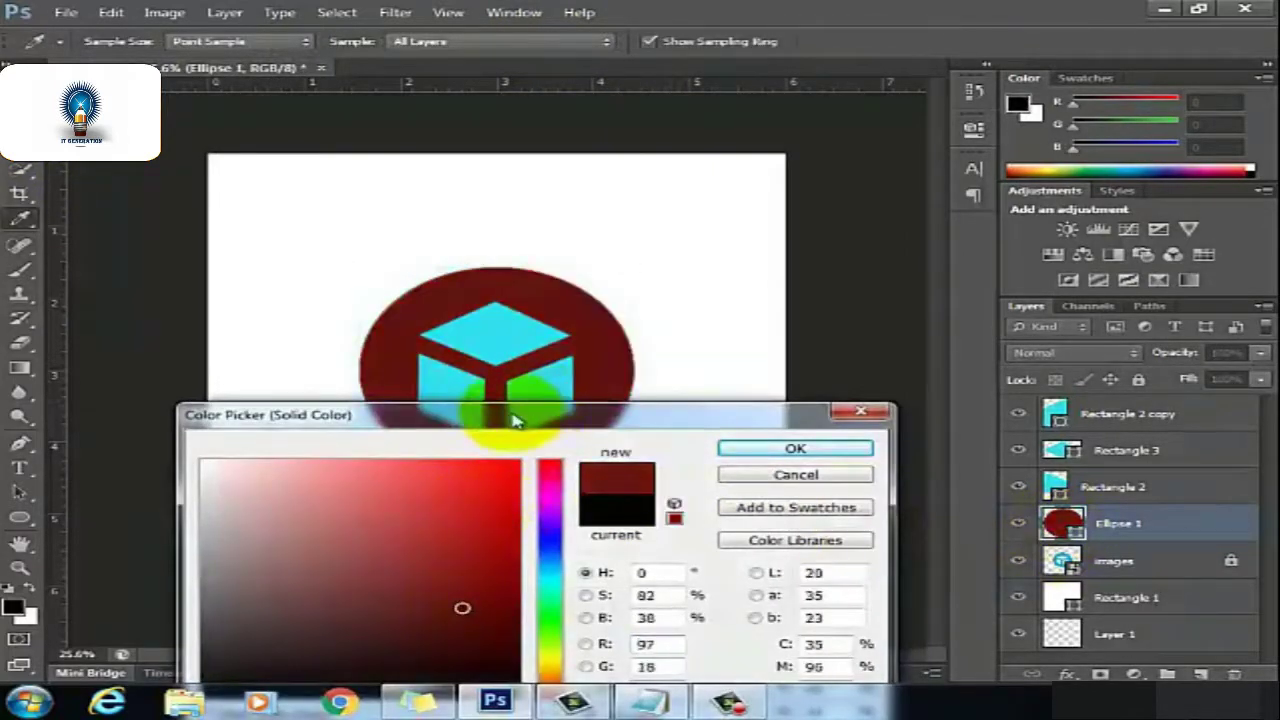
pyautogui.moveTo(513, 421); pyautogui.dragTo(957, 224)
pyautogui.click(892, 438)
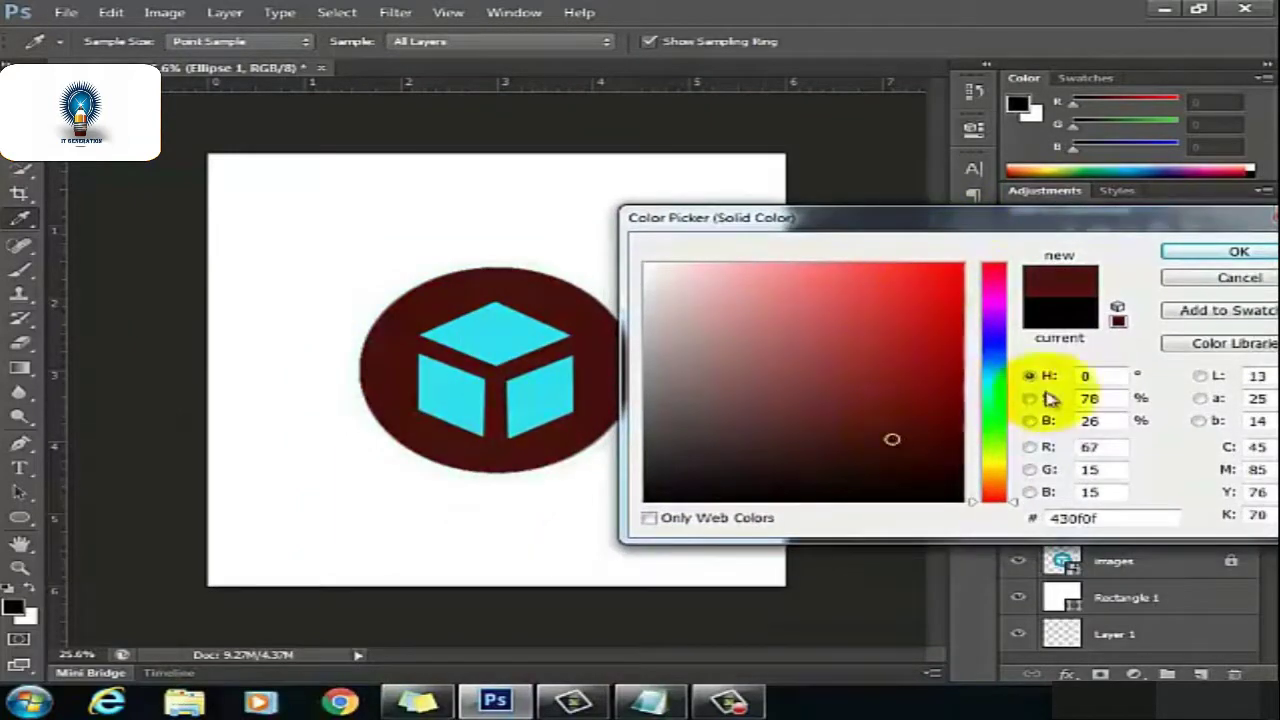
pyautogui.click(993, 383)
pyautogui.moveTo(917, 397)
pyautogui.mouseDown()
pyautogui.moveTo(871, 271)
pyautogui.moveTo(866, 349)
pyautogui.moveTo(799, 343)
pyautogui.mouseUp()
# - Settle on bright yellow #ffde00 for the circle and confirm it
pyautogui.moveTo(993, 474)
pyautogui.mouseDown()
pyautogui.moveTo(993, 461)
pyautogui.moveTo(992, 492)
pyautogui.mouseUp()
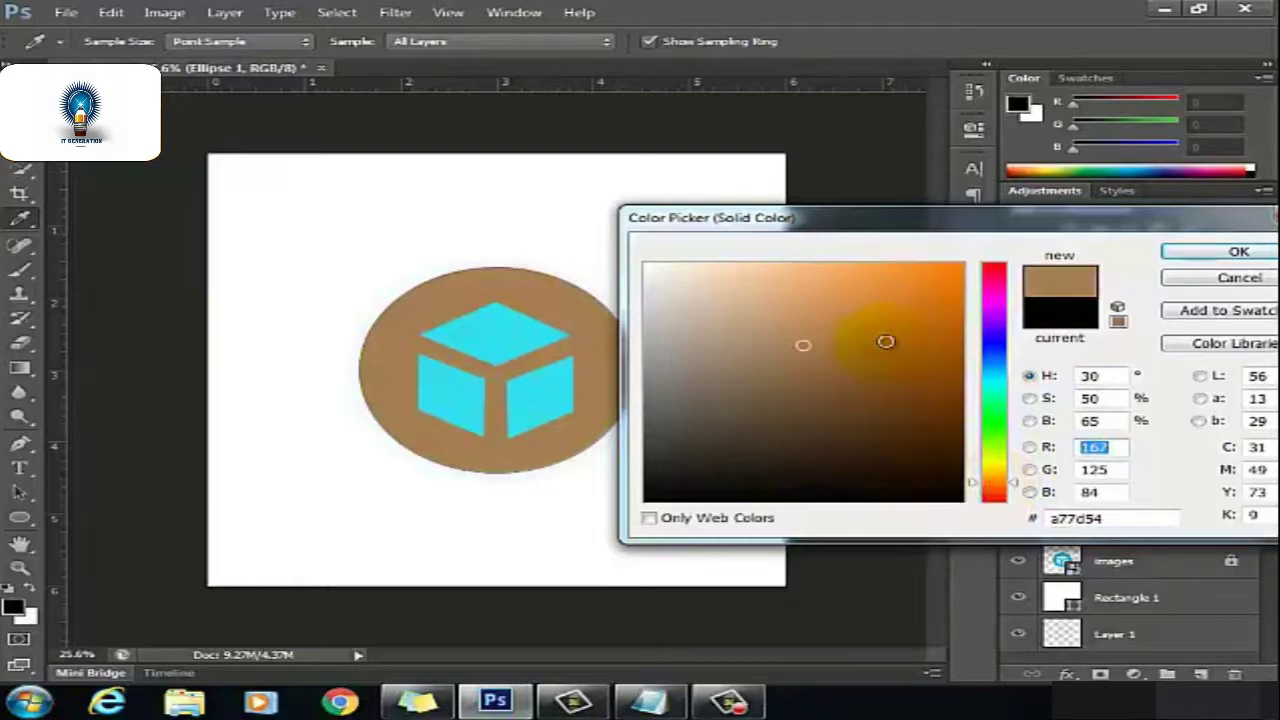
pyautogui.moveTo(863, 366); pyautogui.dragTo(887, 314)
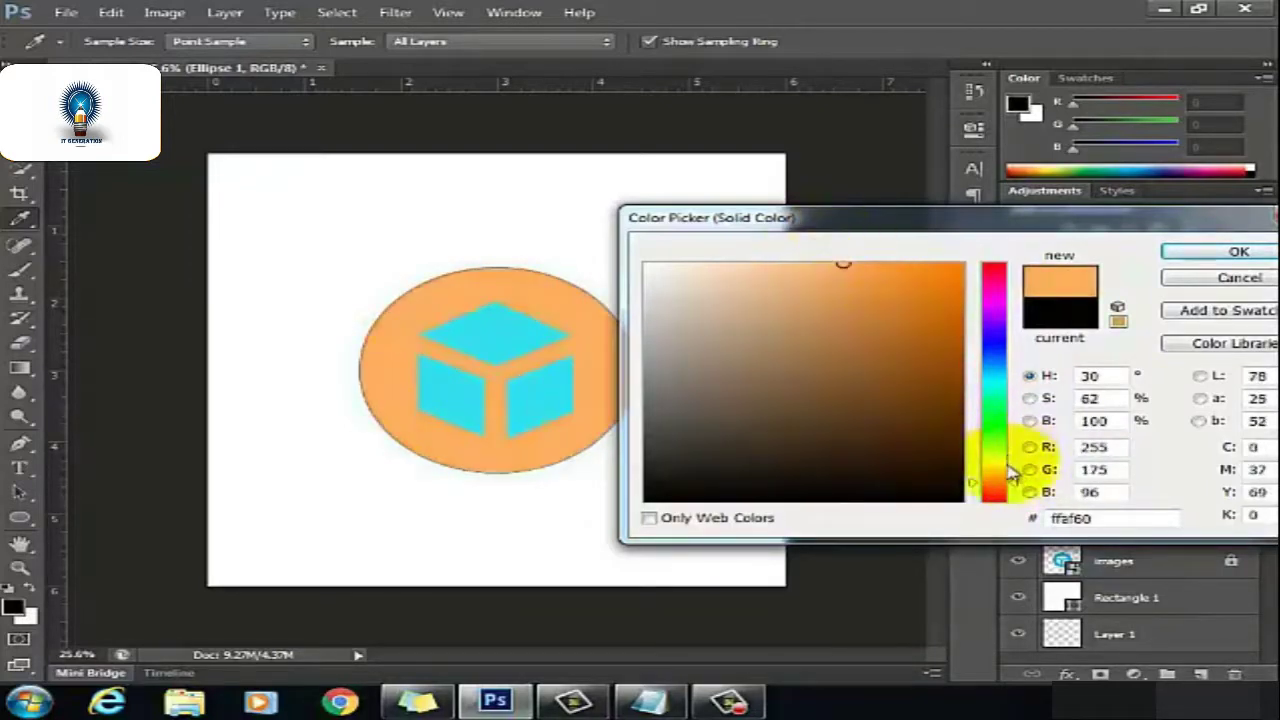
pyautogui.moveTo(995, 480); pyautogui.dragTo(995, 467)
pyautogui.click(908, 311)
pyautogui.moveTo(908, 311)
pyautogui.mouseDown()
pyautogui.moveTo(900, 291)
pyautogui.moveTo(951, 286)
pyautogui.moveTo(960, 266)
pyautogui.moveTo(950, 270)
pyautogui.mouseUp()
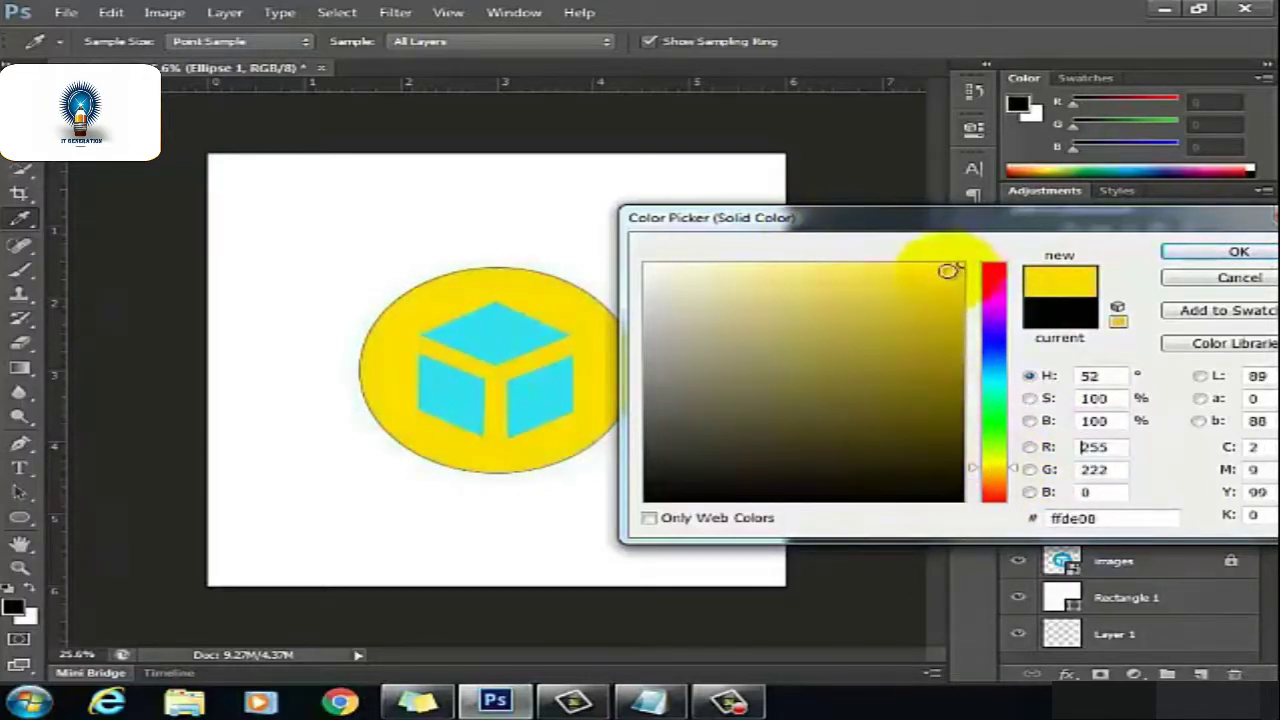
pyautogui.click(1190, 251)
pyautogui.press('v')
pyautogui.click(848, 375)
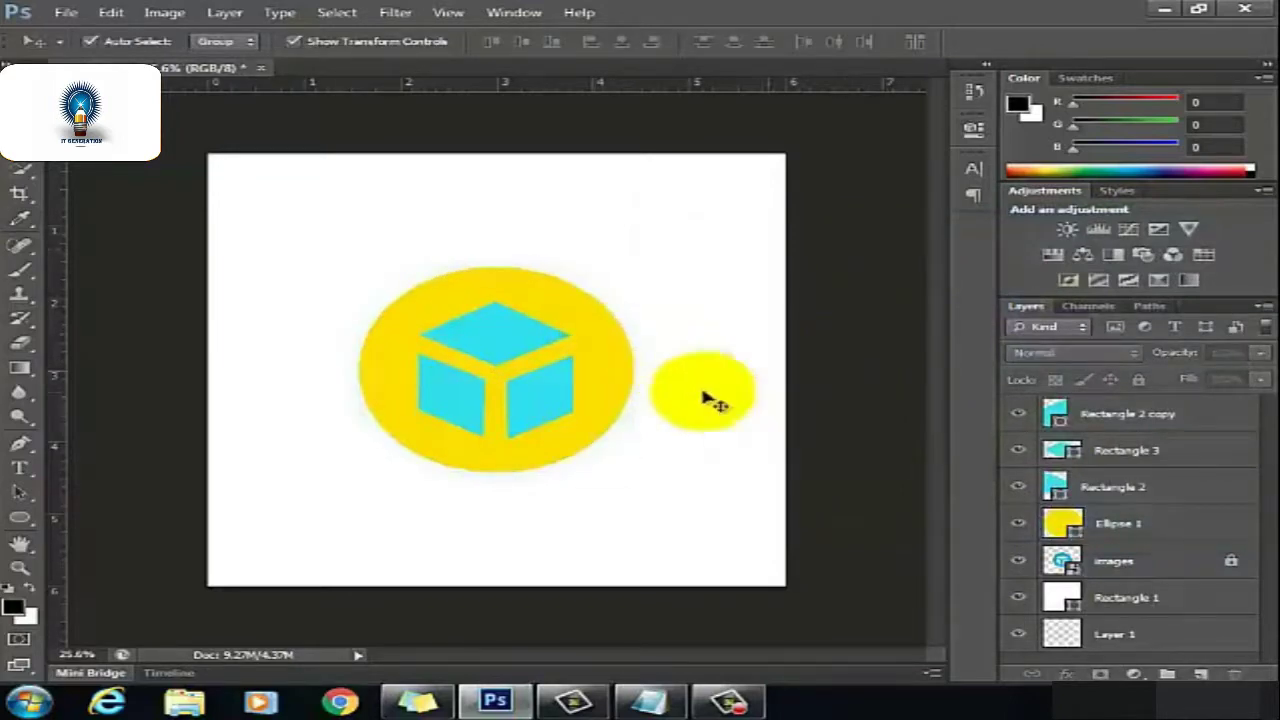
# - Colour the cube's top face (Rectangle 3) with yellow sampled from the circle
pyautogui.click(507, 322)
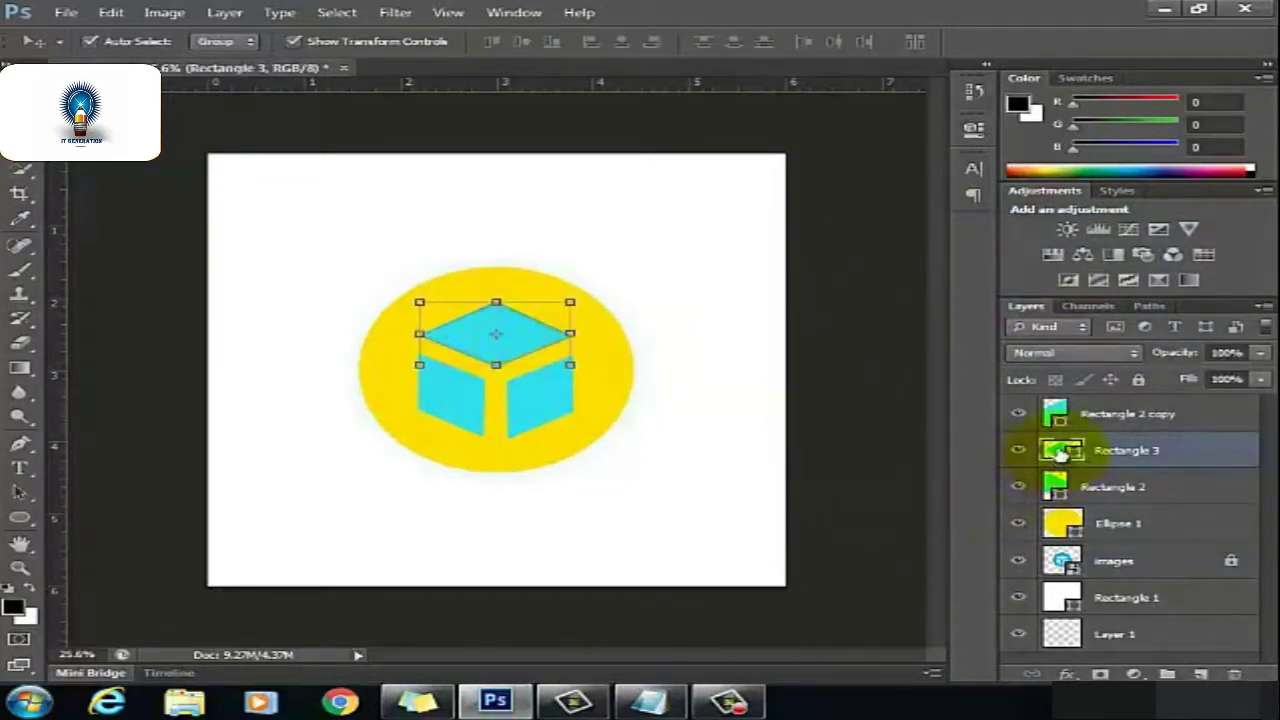
pyautogui.doubleClick(1062, 452)
pyautogui.click(580, 295)
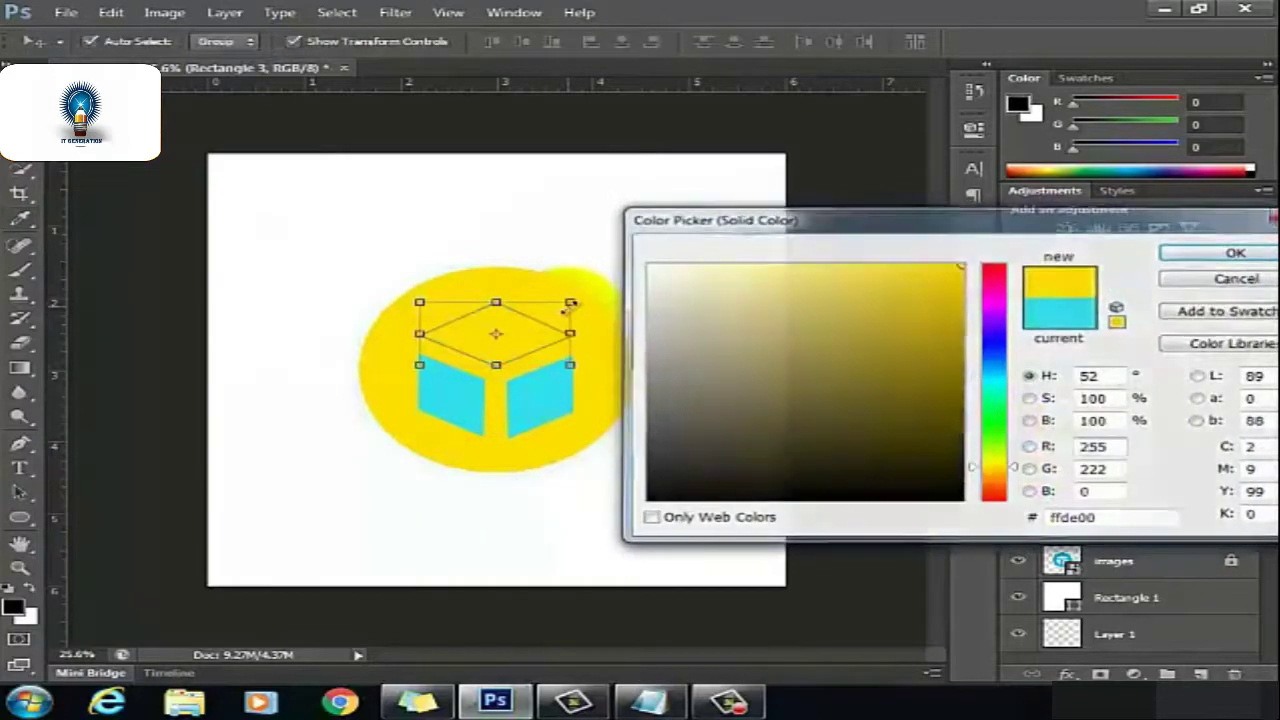
pyautogui.click(1235, 249)
# - Recolour the Ellipse 1 circle a deep orange (#ff7600) by shifting its hue
pyautogui.click(610, 395)
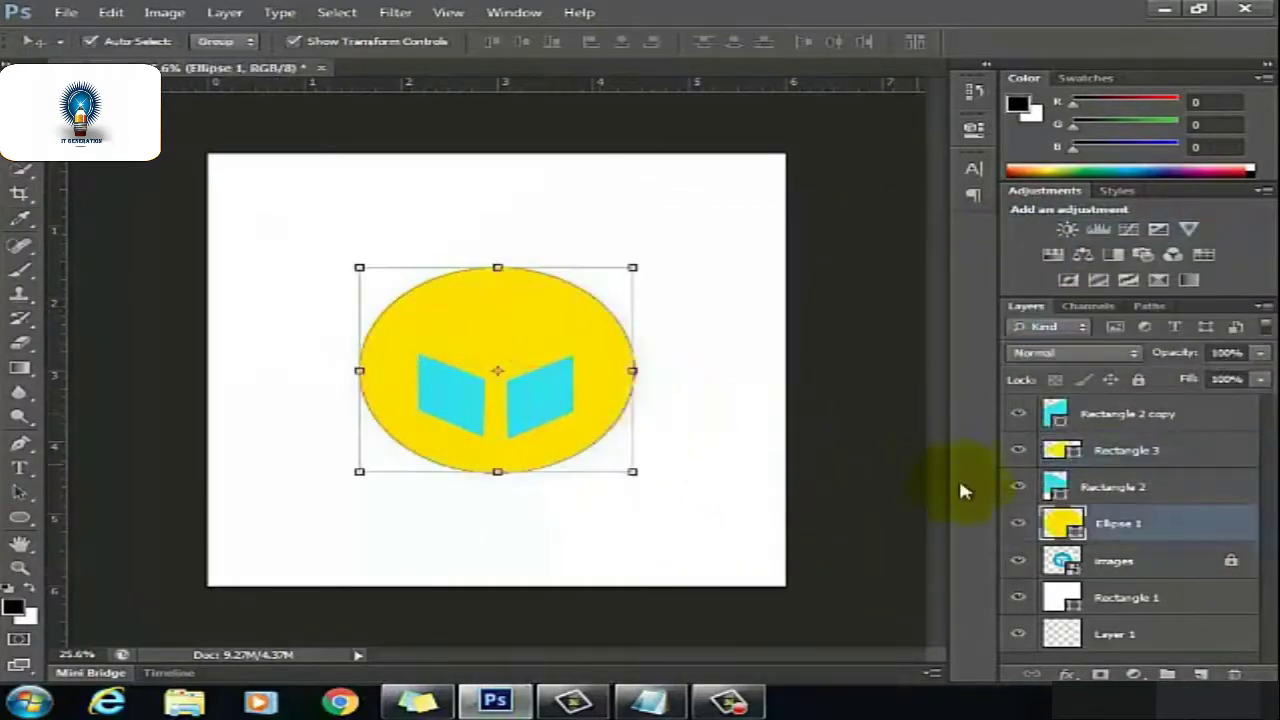
pyautogui.doubleClick(1062, 527)
pyautogui.moveTo(994, 395)
pyautogui.mouseDown()
pyautogui.moveTo(993, 364)
pyautogui.moveTo(997, 484)
pyautogui.mouseUp()
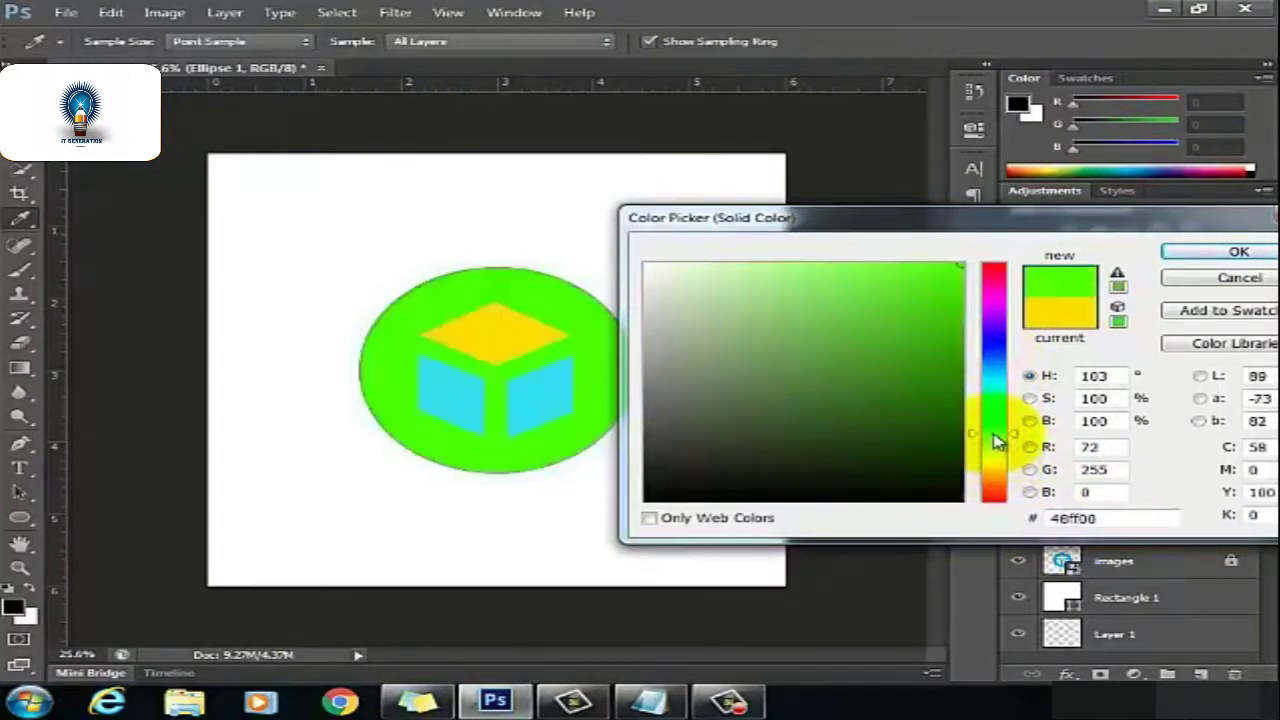
pyautogui.moveTo(997, 484); pyautogui.dragTo(995, 490)
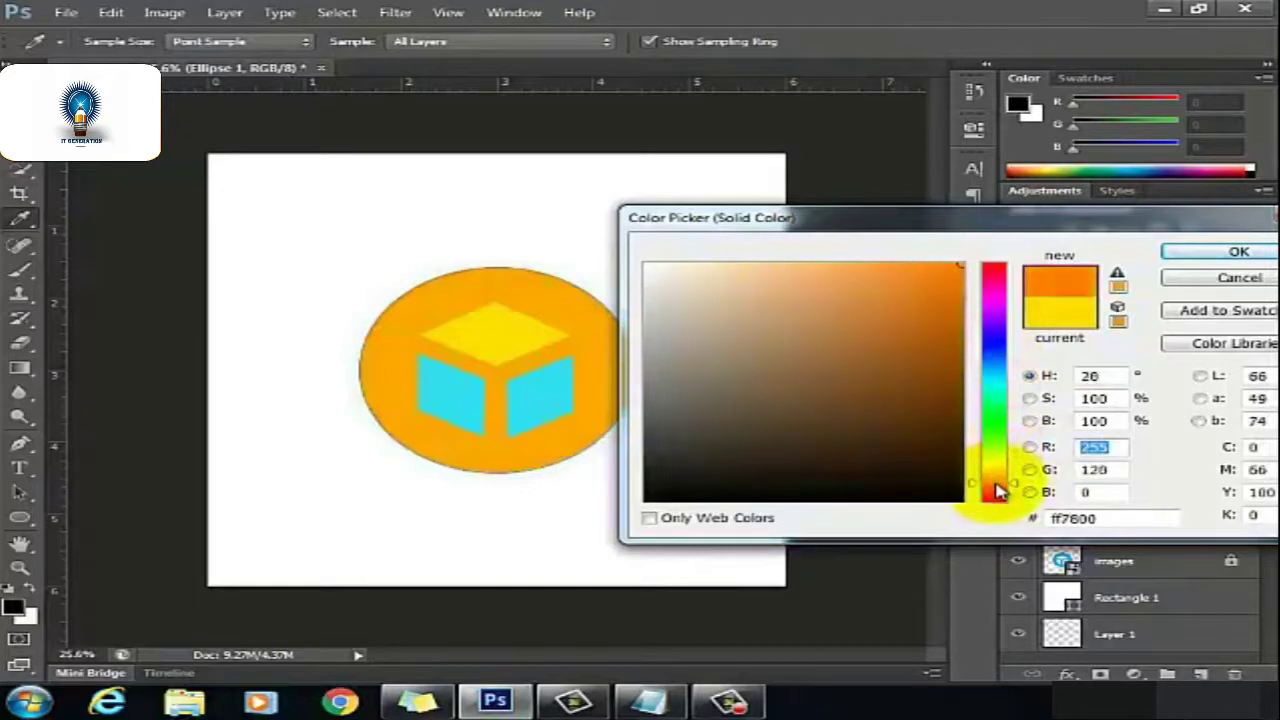
pyautogui.click(1210, 258)
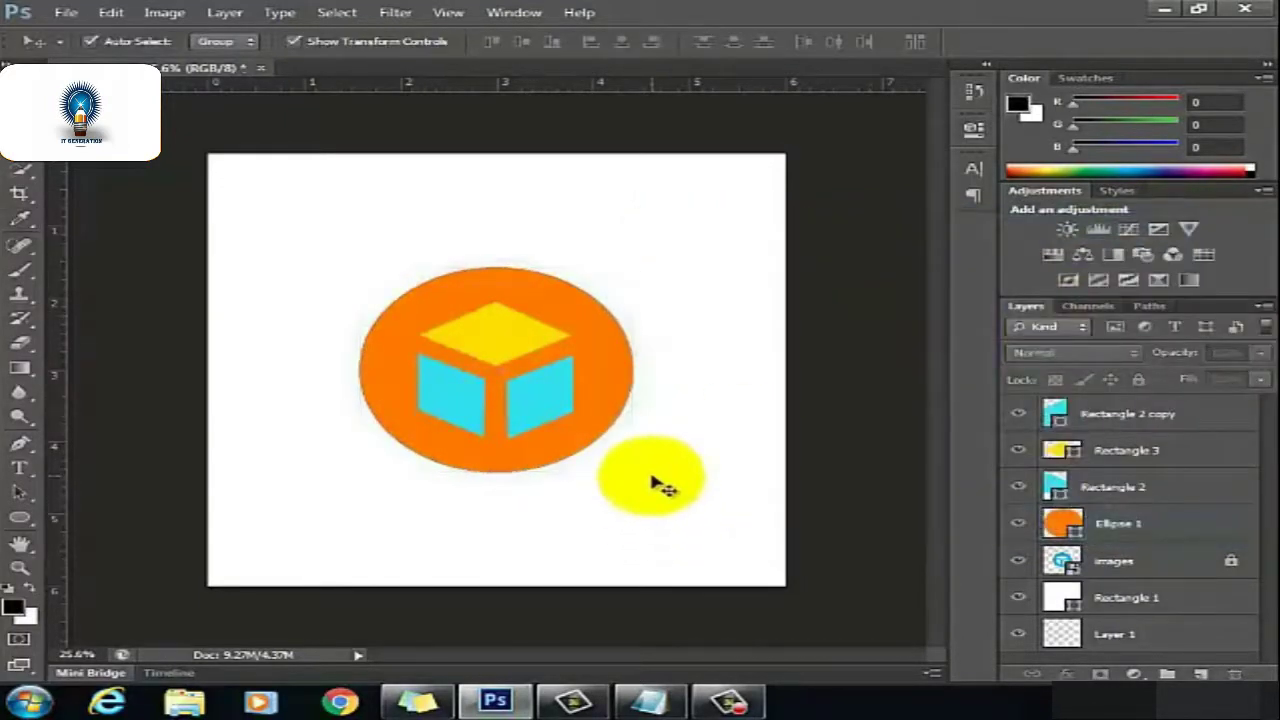
# - Fill the cube's left face (Rectangle 2) with white #ffffff
pyautogui.click(443, 391)
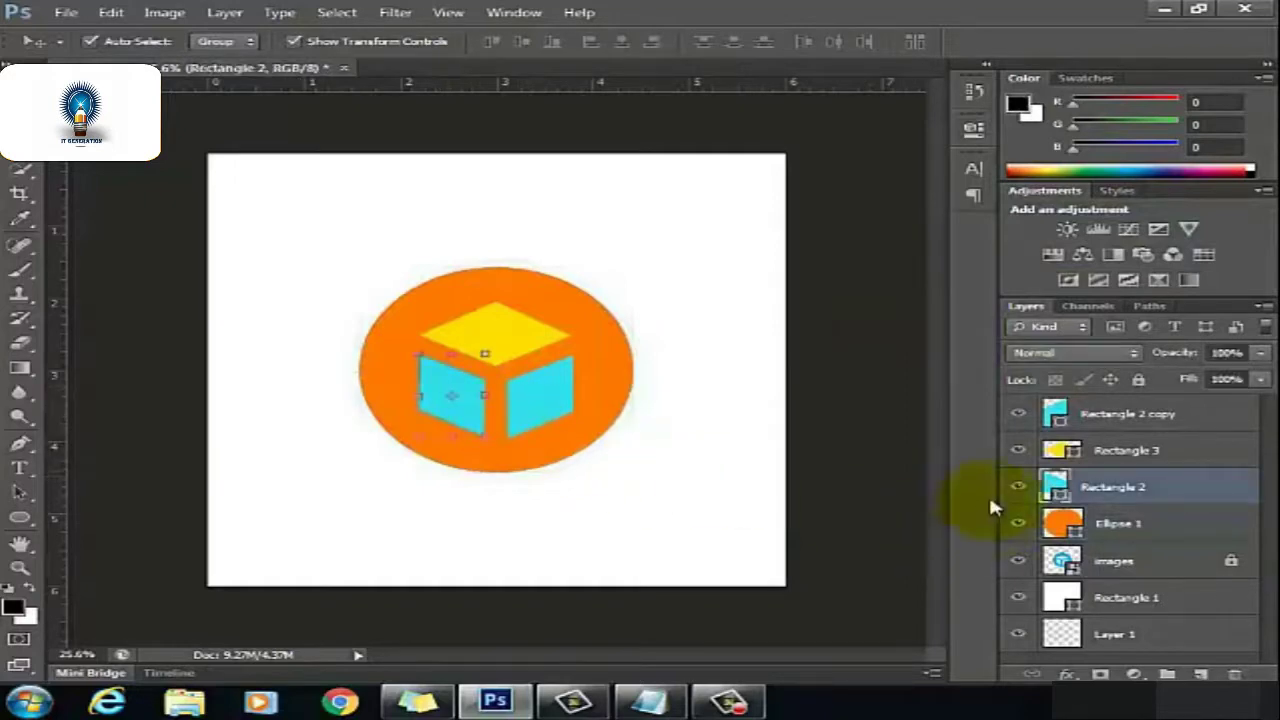
pyautogui.doubleClick(1058, 487)
pyautogui.moveTo(857, 363); pyautogui.dragTo(488, 200)
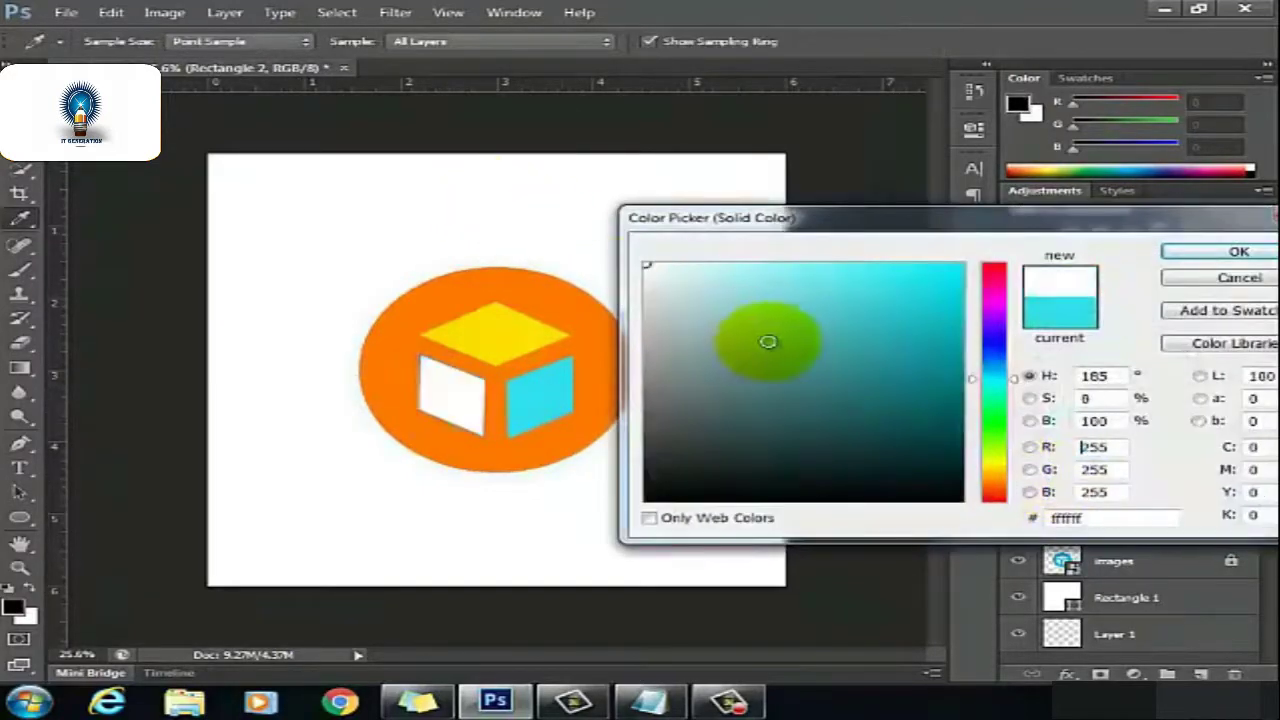
pyautogui.click(1200, 251)
# - Fill the cube's right face (Rectangle 2 copy) with bright aqua #3bf9ca
pyautogui.click(562, 402)
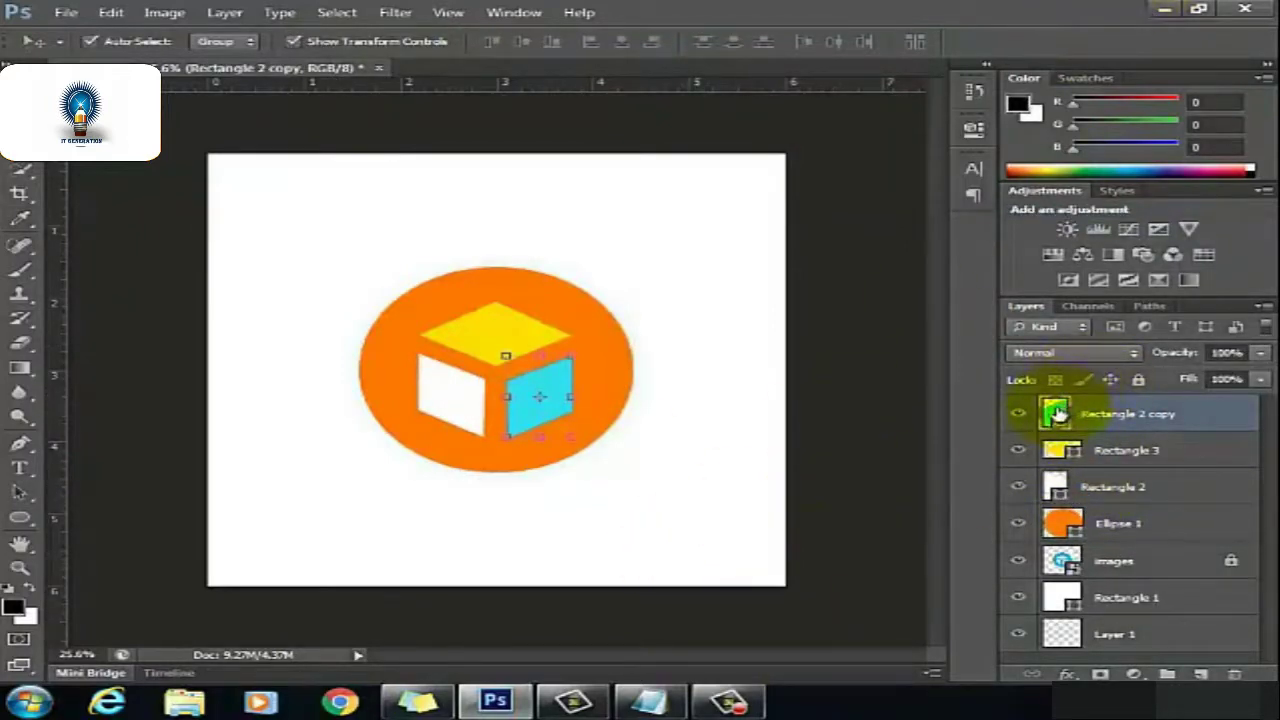
pyautogui.doubleClick(1057, 412)
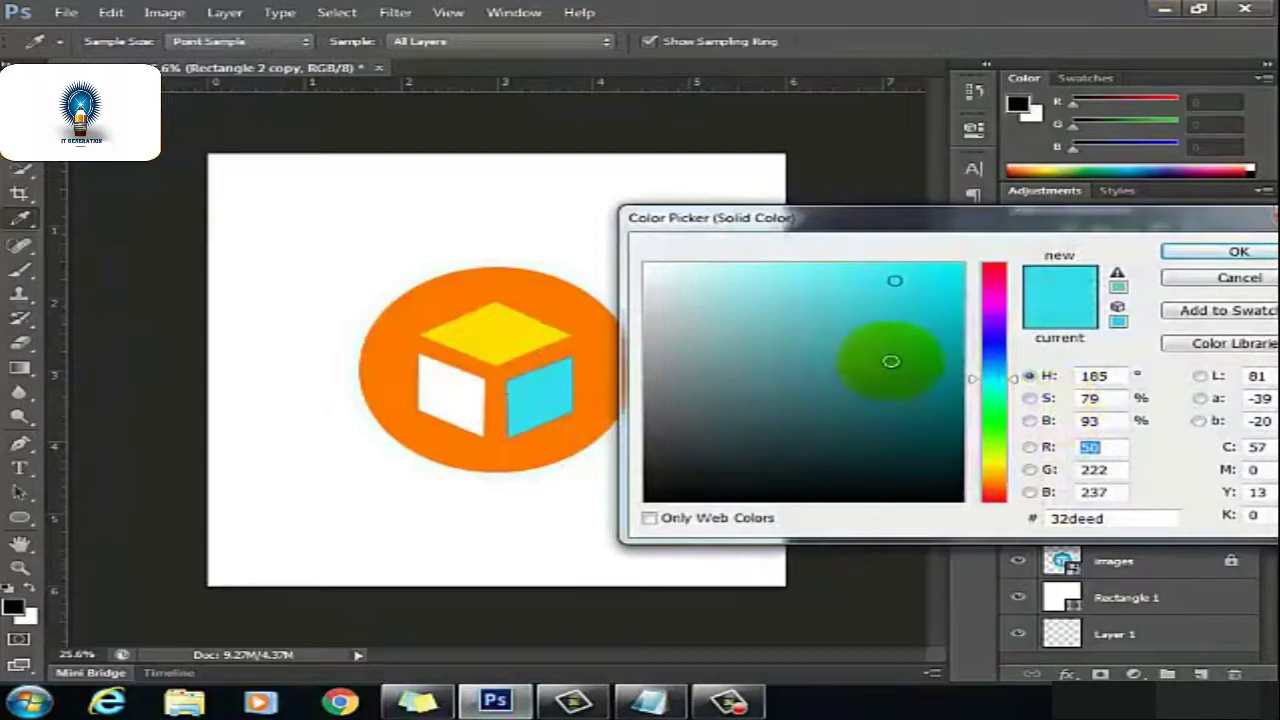
pyautogui.moveTo(891, 361); pyautogui.dragTo(885, 331)
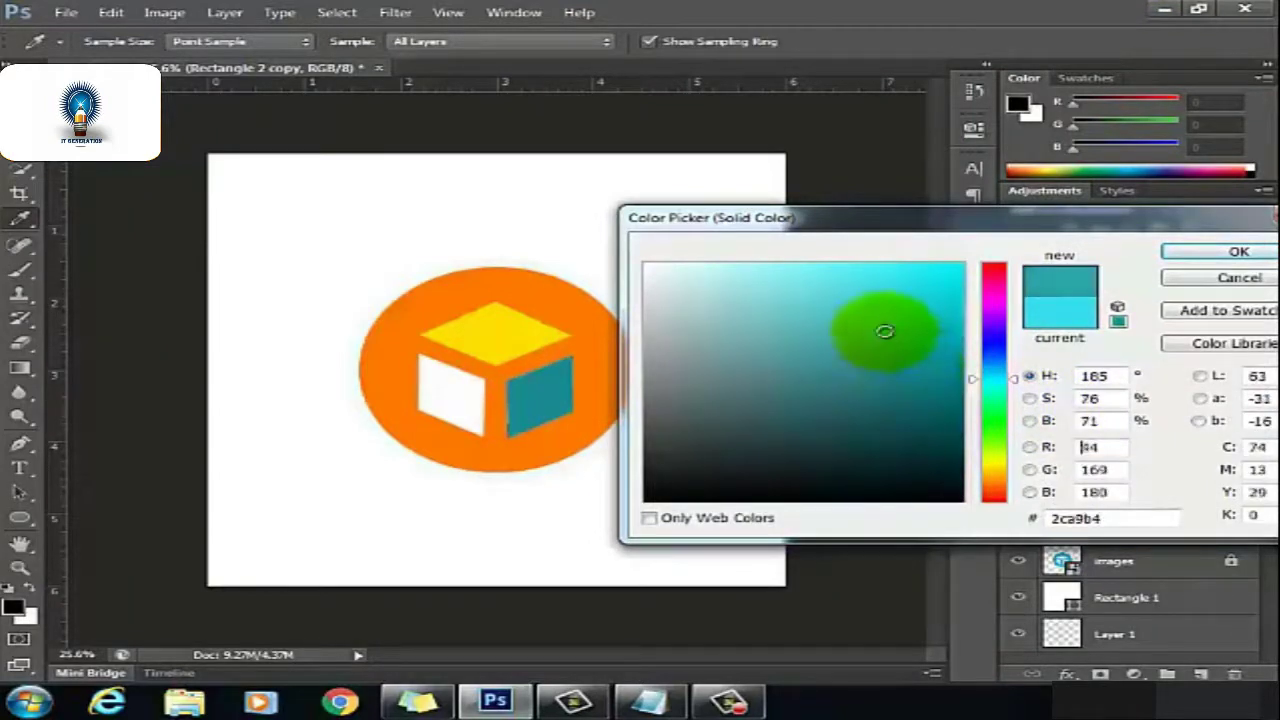
pyautogui.moveTo(884, 331)
pyautogui.mouseDown()
pyautogui.moveTo(850, 376)
pyautogui.moveTo(922, 308)
pyautogui.mouseUp()
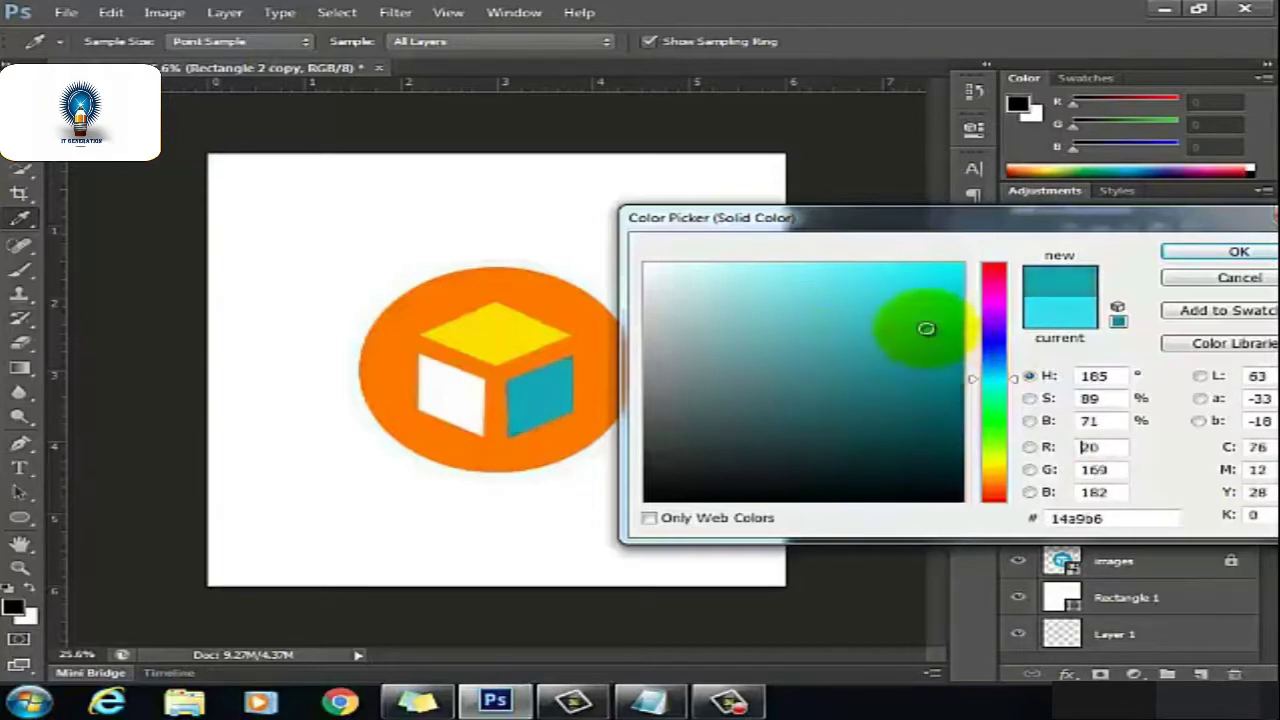
pyautogui.moveTo(1012, 372); pyautogui.dragTo(998, 405)
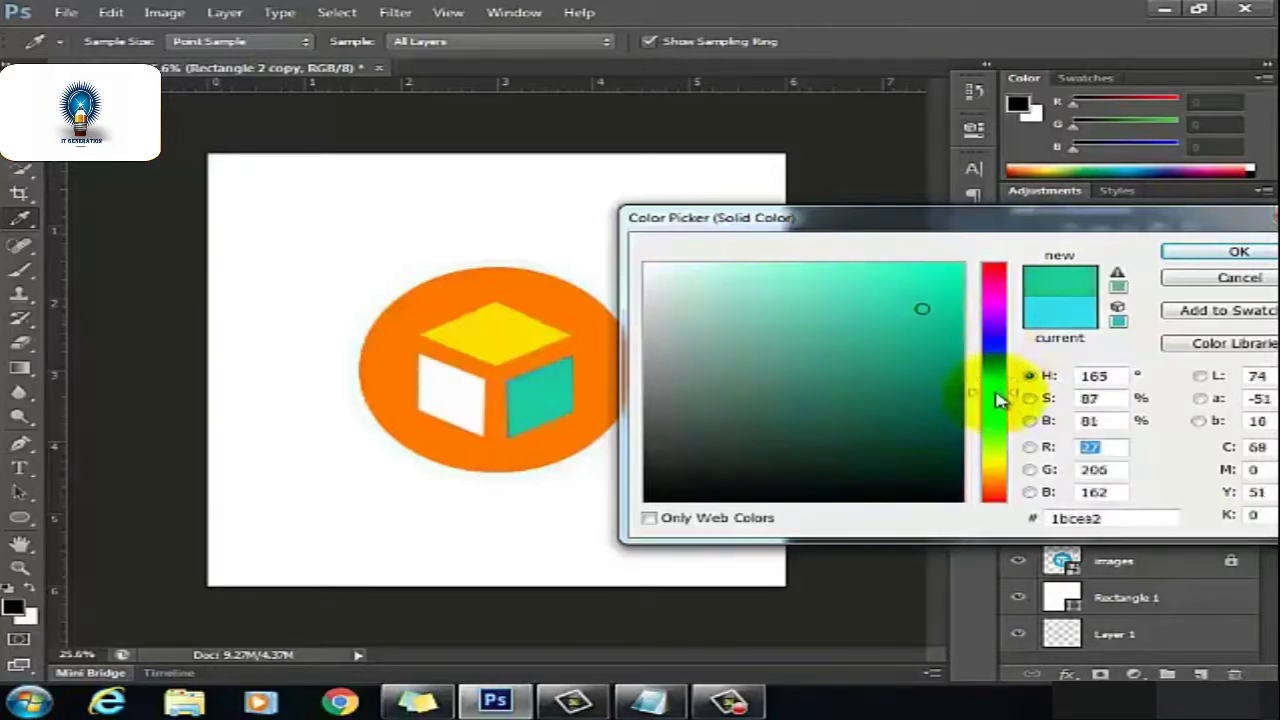
pyautogui.moveTo(905, 340); pyautogui.dragTo(888, 270)
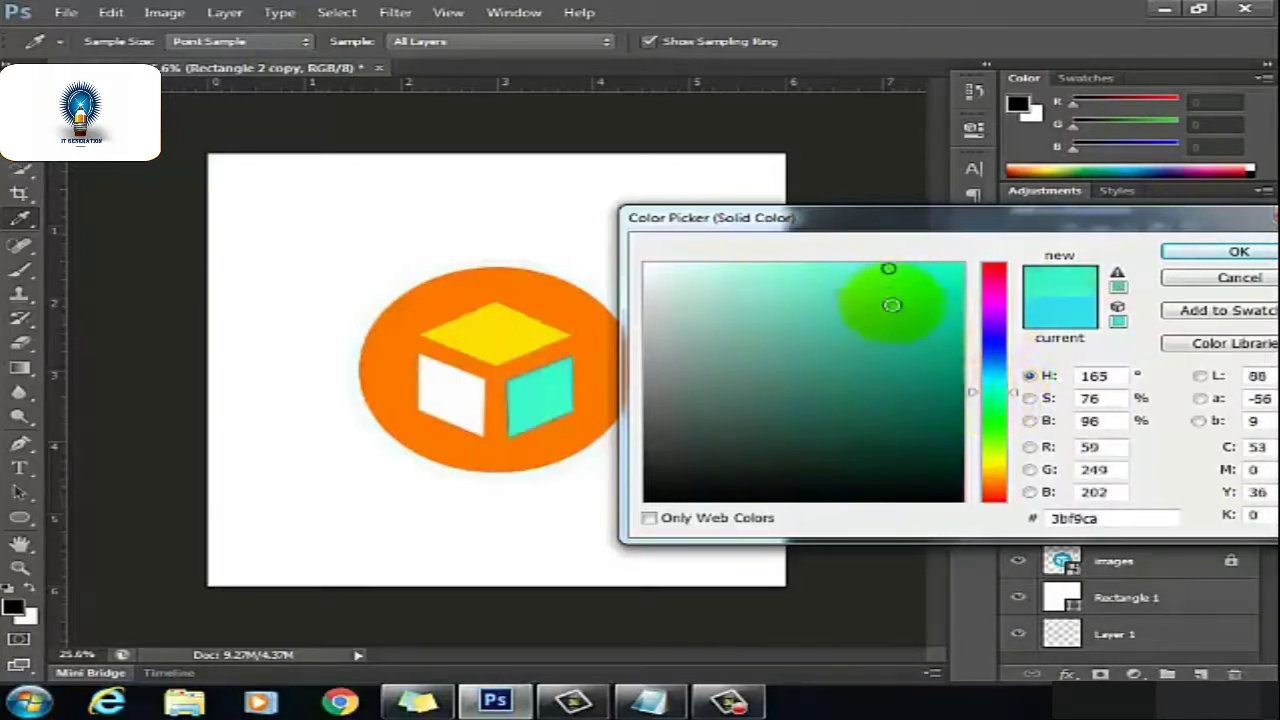
pyautogui.click(1205, 251)
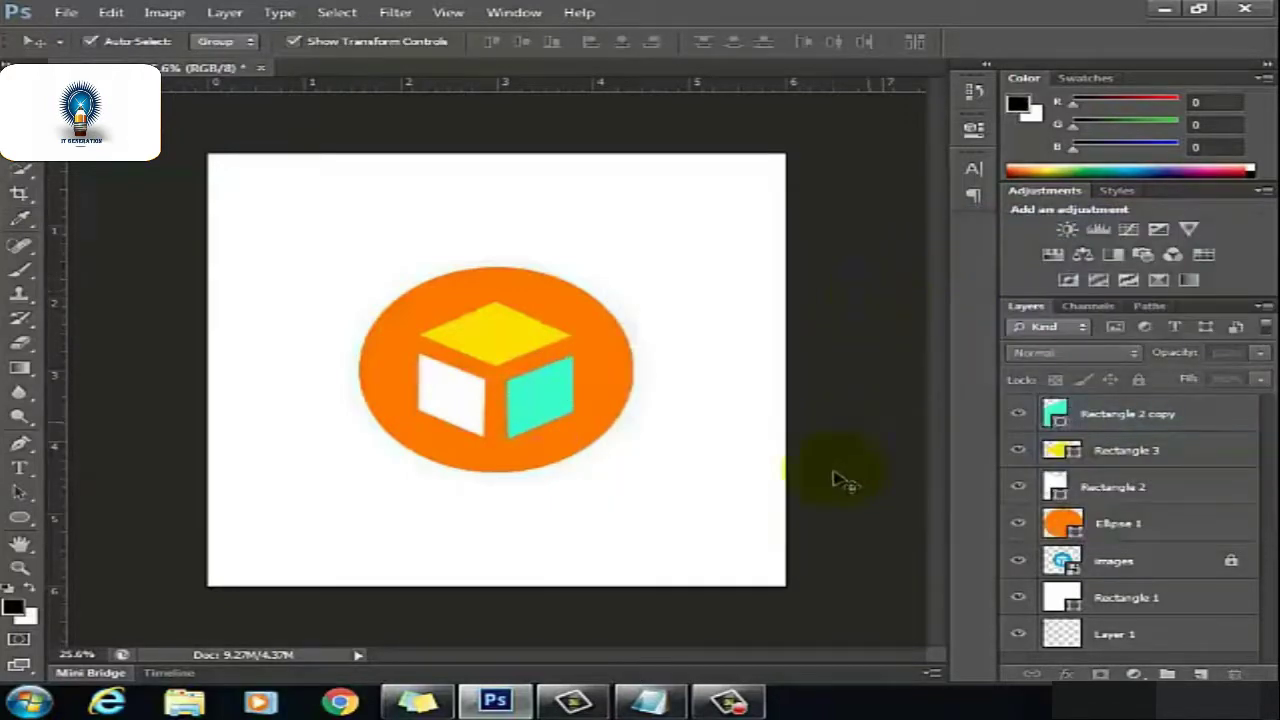
pyautogui.click(535, 402)
# - Select the top, left and right face layers, group them into Group 1, and switch to Notepad
pyautogui.keyDown('shift'); pyautogui.click(501, 345); pyautogui.keyUp('shift')
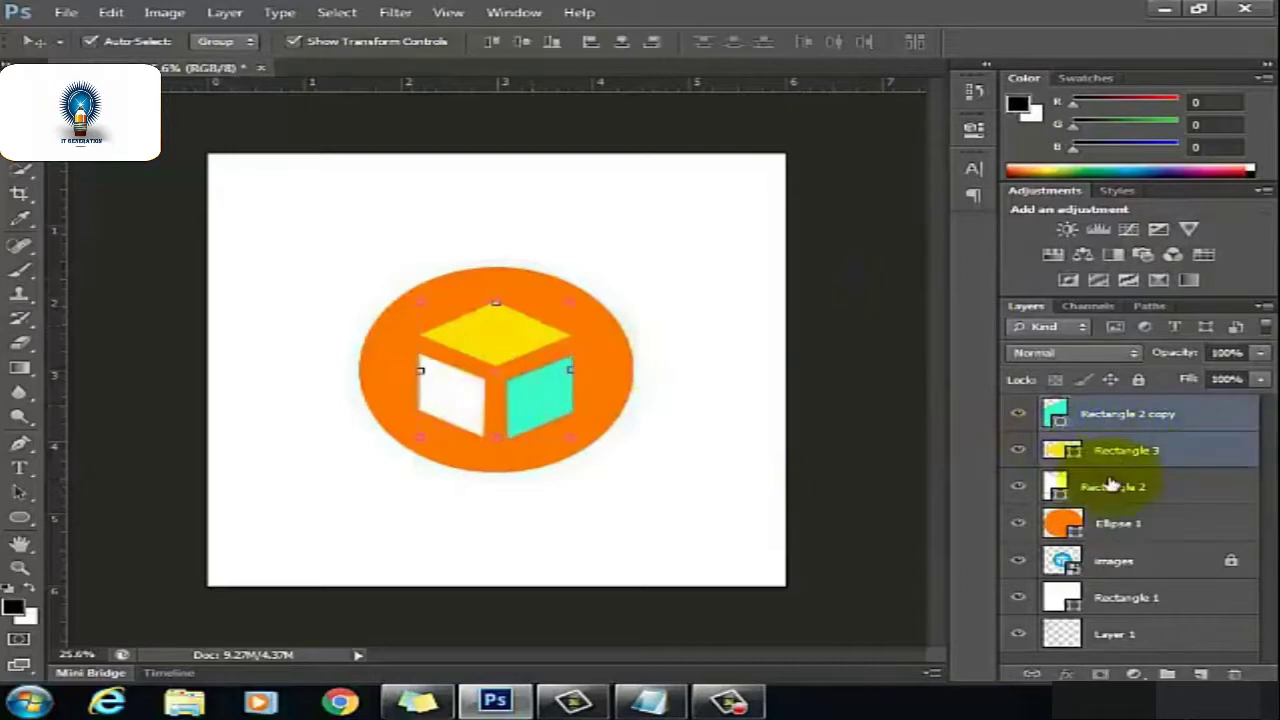
pyautogui.keyDown('shift'); pyautogui.click(1112, 484); pyautogui.keyUp('shift')
pyautogui.hotkey('ctrl', 't')
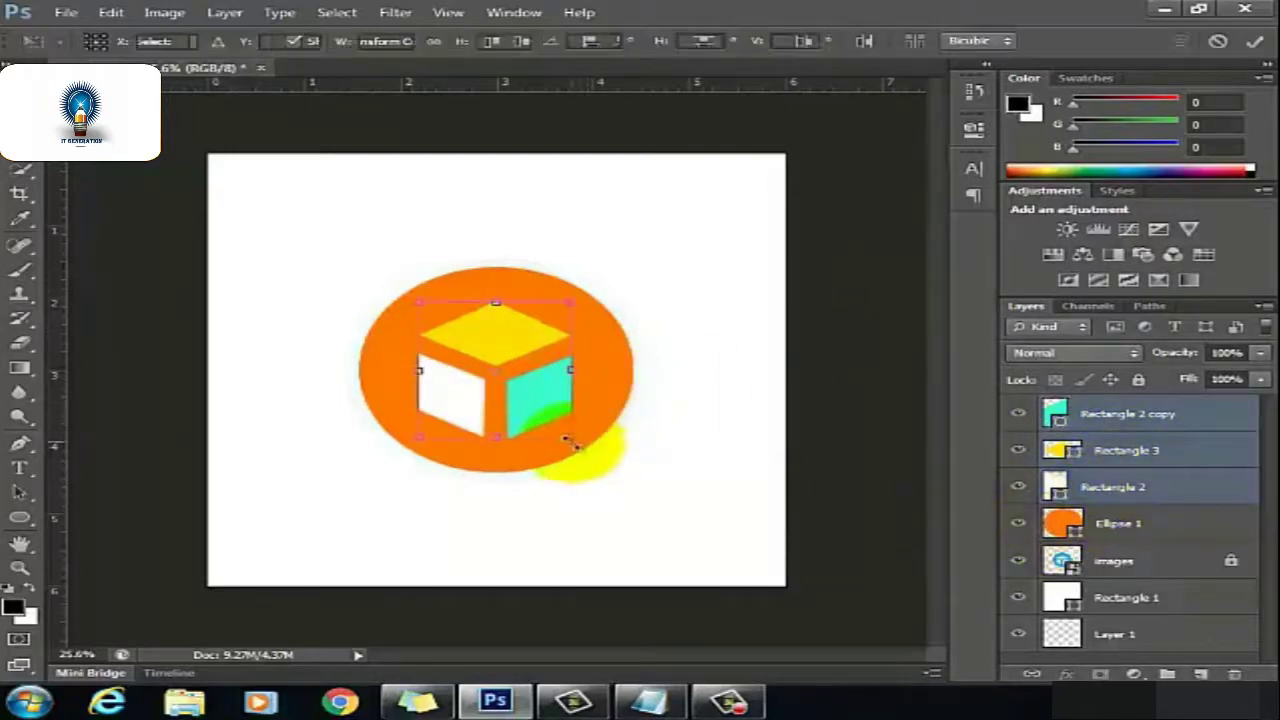
pyautogui.rightClick(534, 386)
pyautogui.click(955, 438)
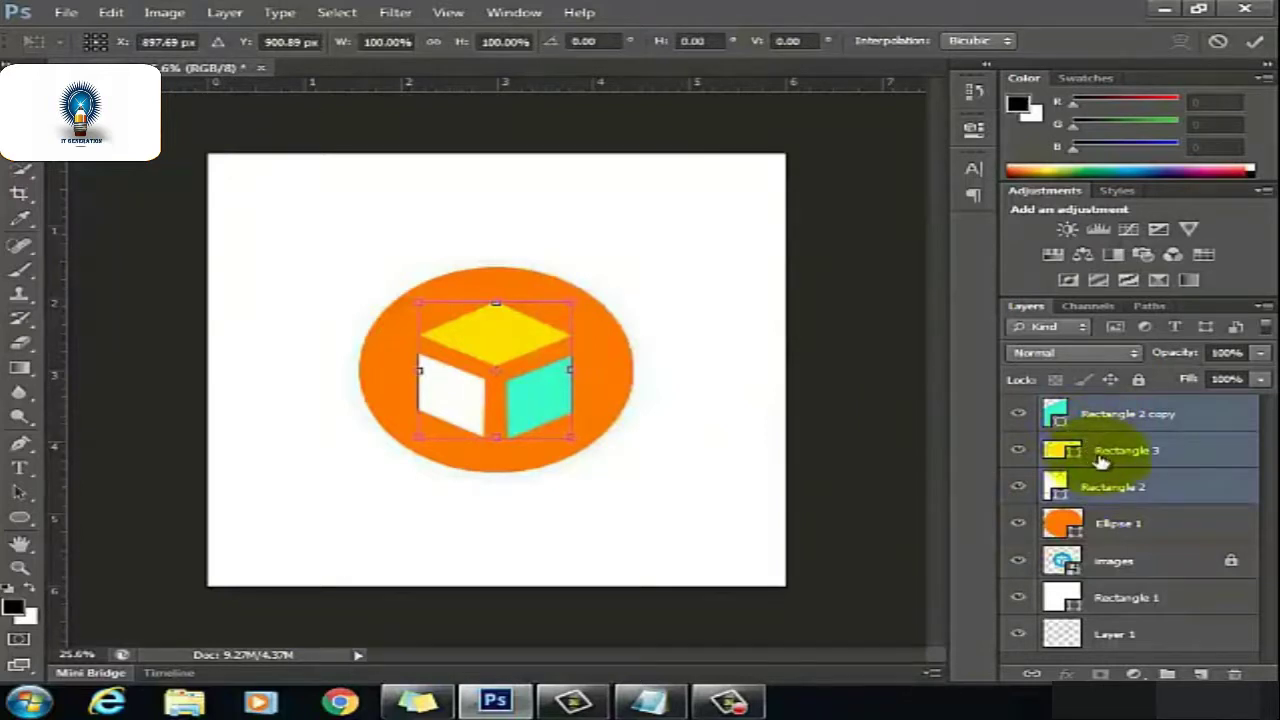
pyautogui.moveTo(1136, 452); pyautogui.dragTo(1140, 472)
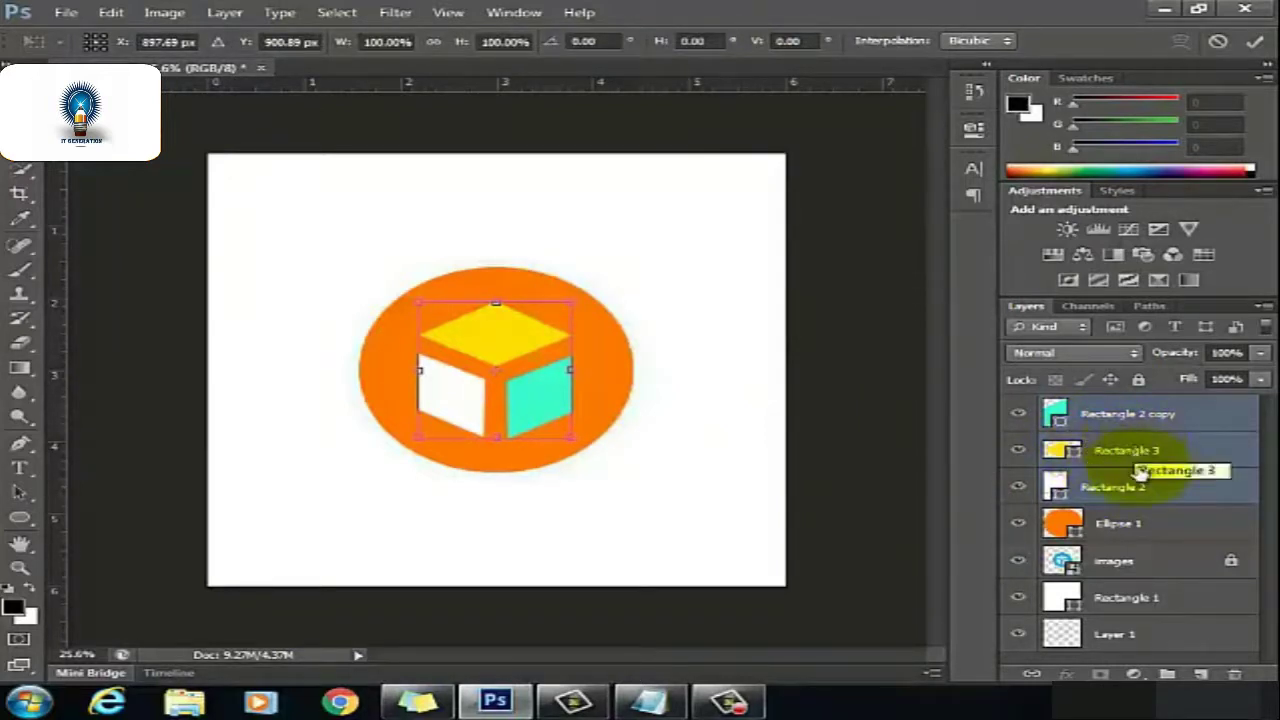
pyautogui.press('Return')
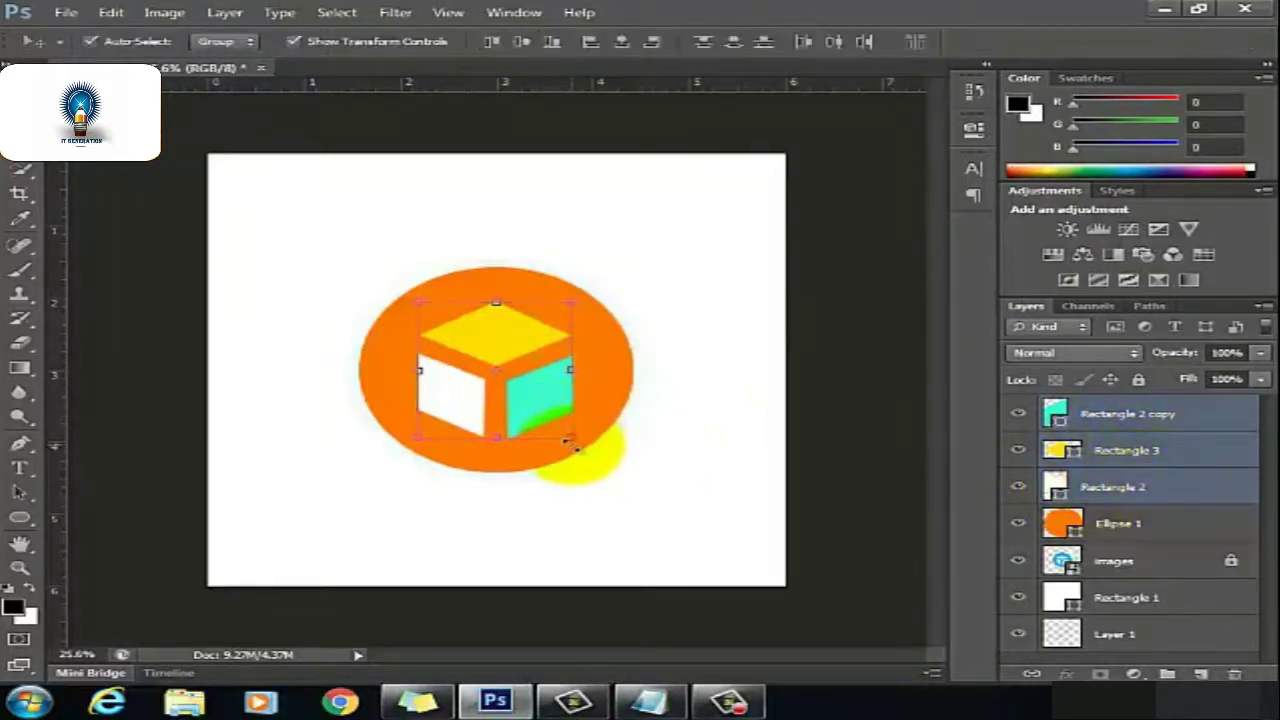
pyautogui.hotkey('ctrl', 'g')
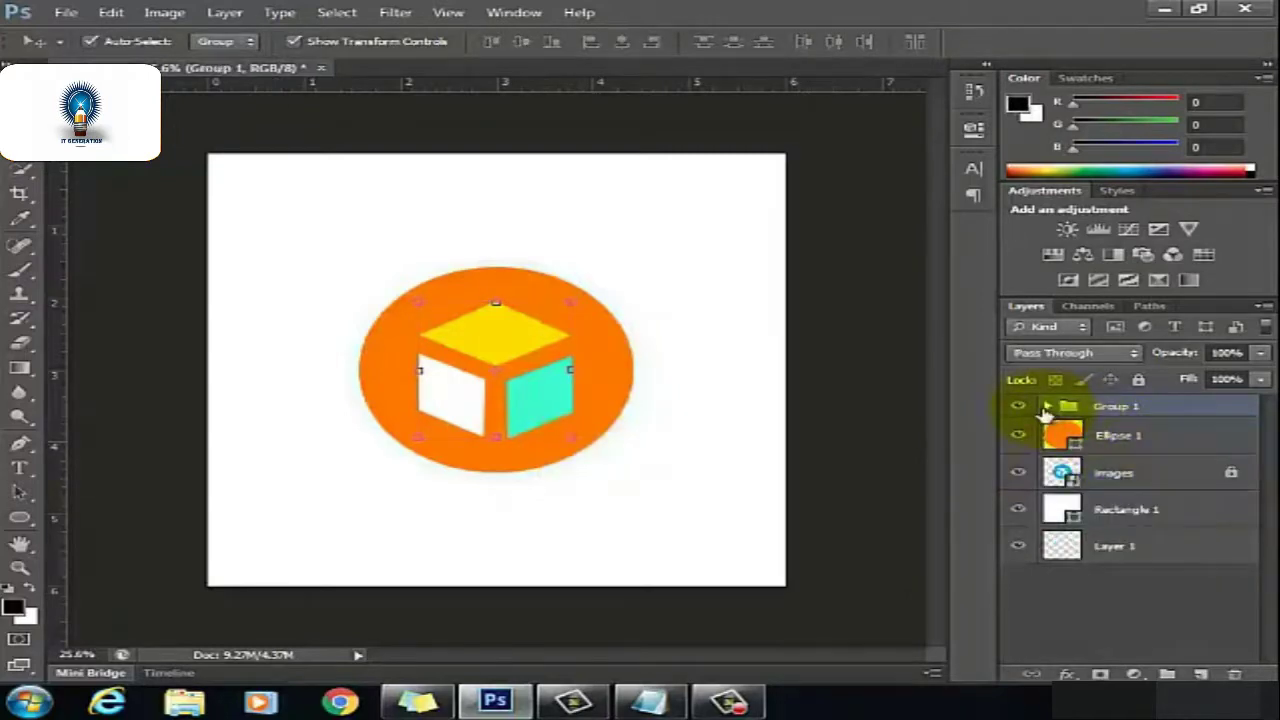
pyautogui.click(648, 703)
pyautogui.write('Set Rulers .. ctrl + G make a group of layer')
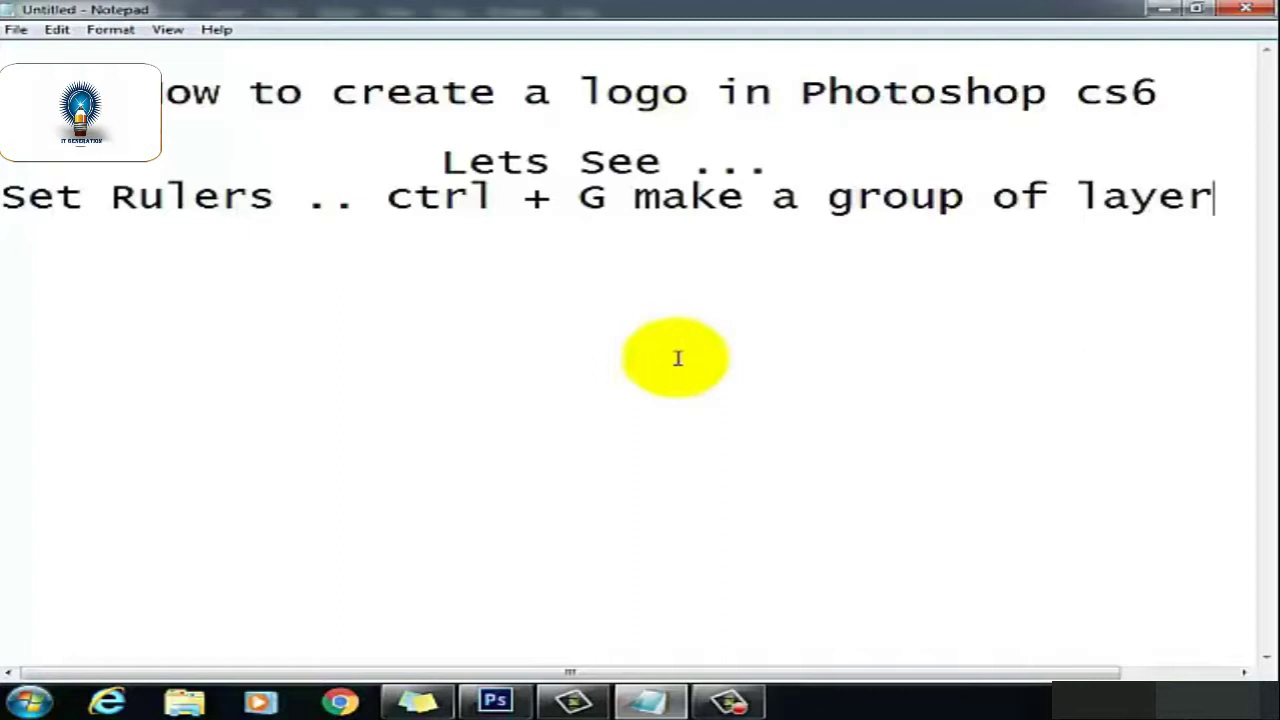
# - Finish the Notepad note with 's you selected'
pyautogui.write('s you ')
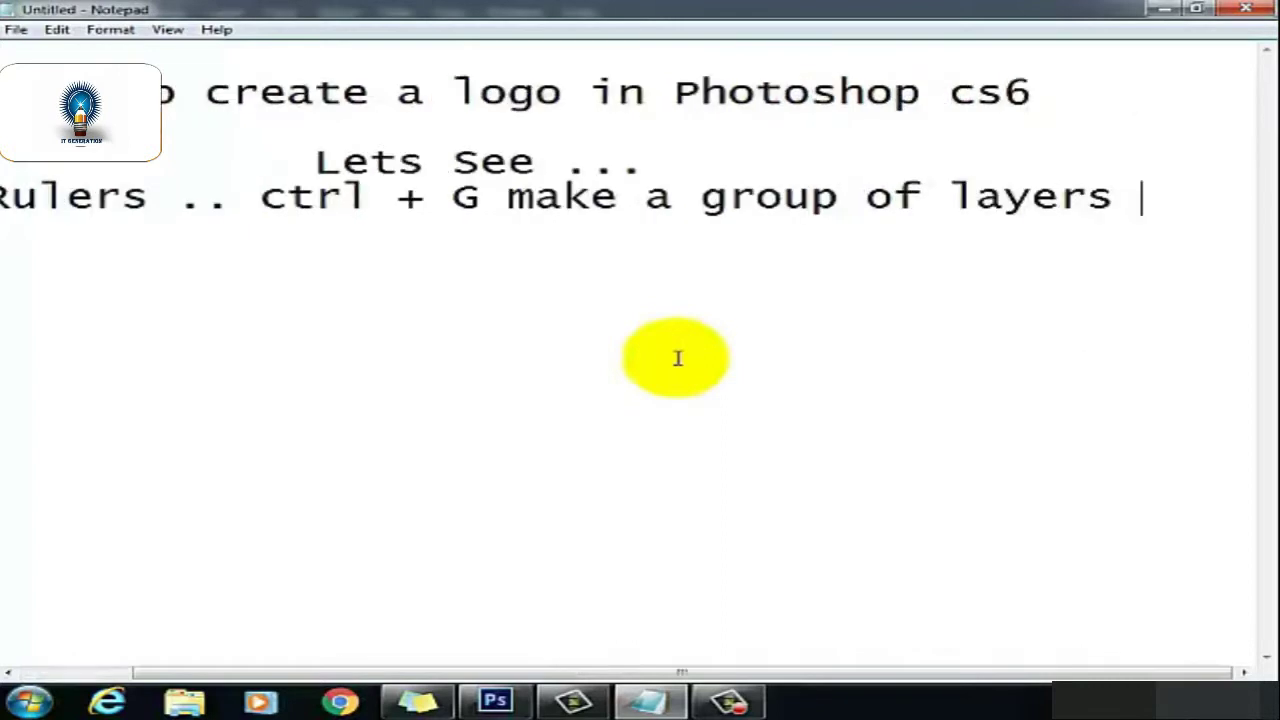
pyautogui.write('se')
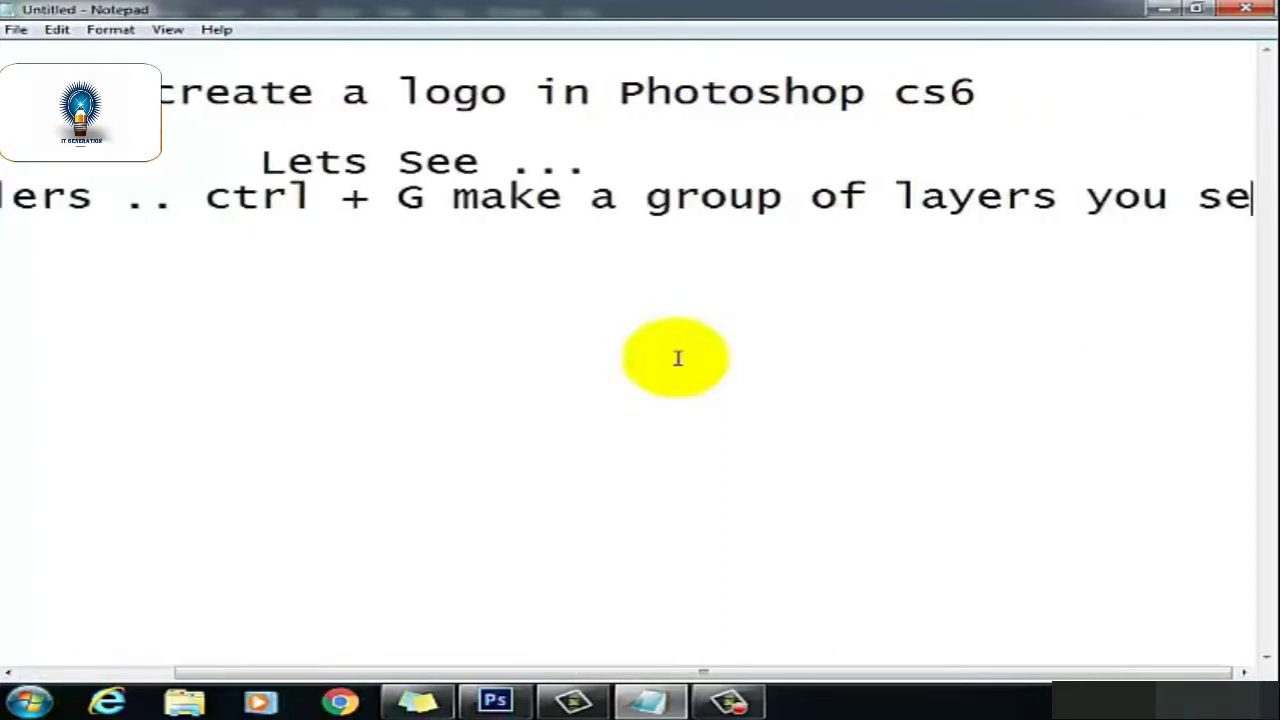
pyautogui.write('lected')
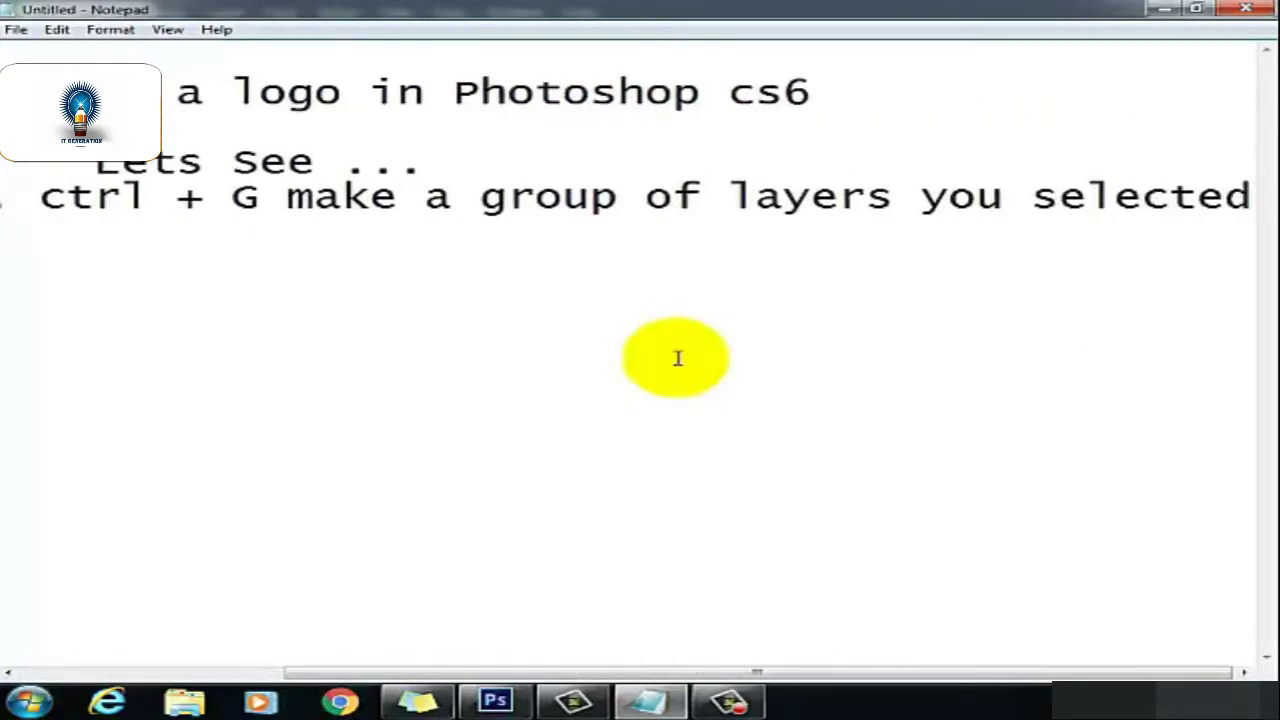
pyautogui.press('Return')
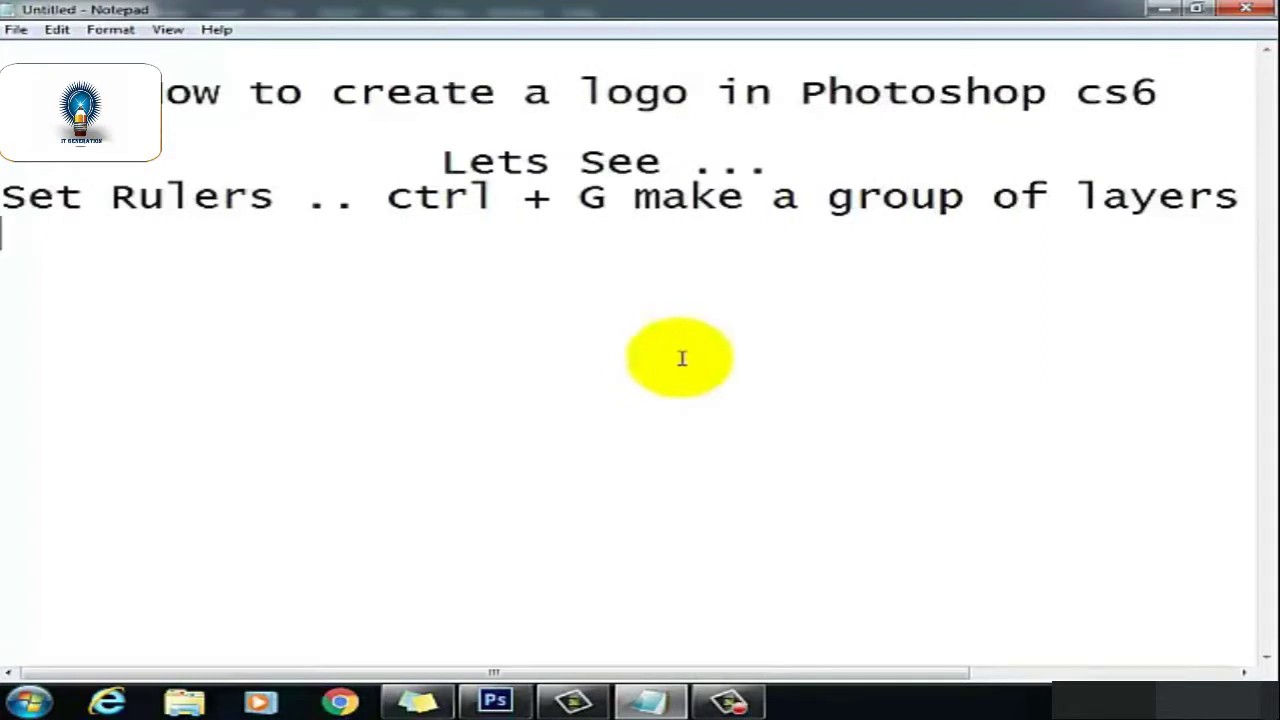
pyautogui.click(1098, 196)
pyautogui.press('Return')
pyautogui.press('BackSpace')
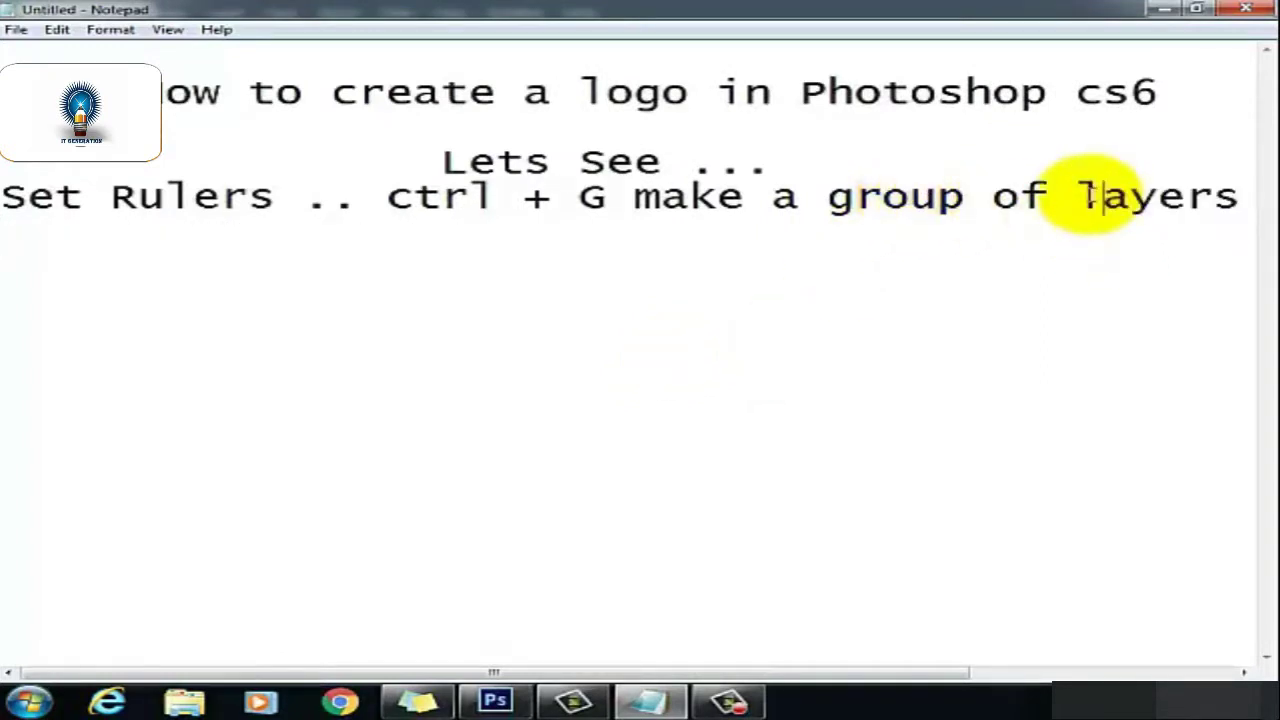
# - Put 'layers you selected' on its own line and return to Photoshop
pyautogui.press('Left')
pyautogui.press('Return')
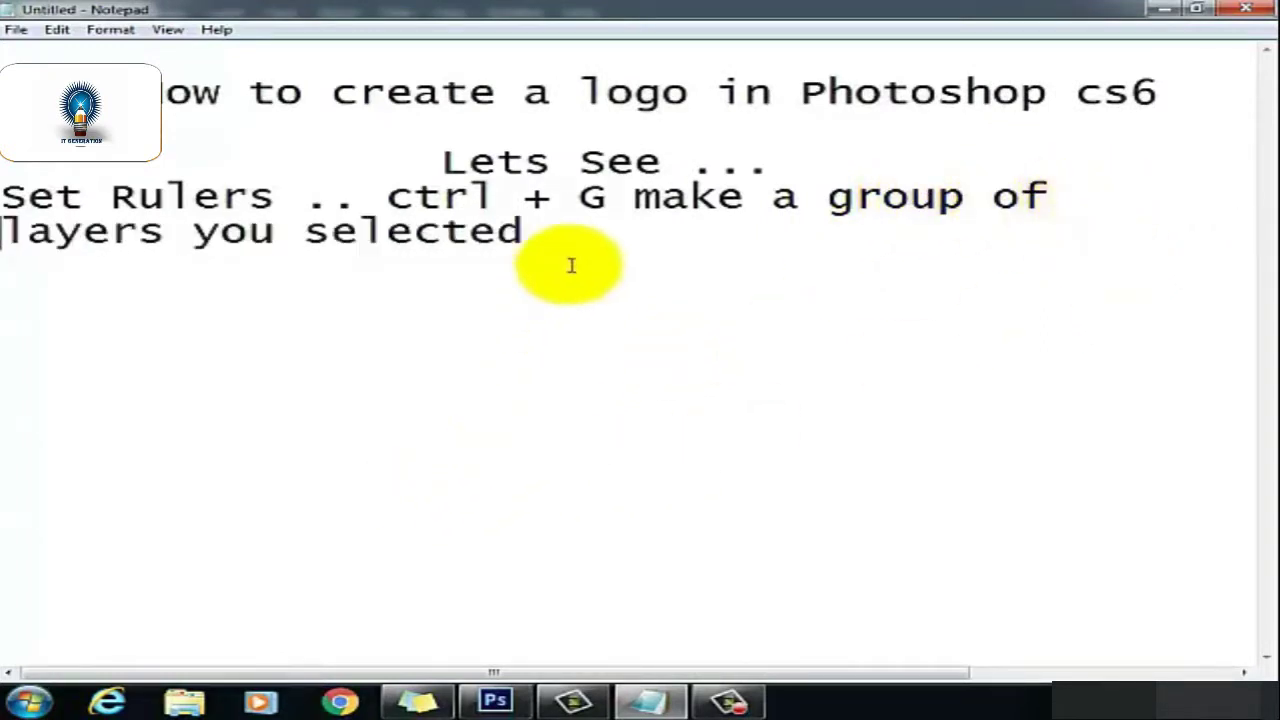
pyautogui.click(571, 265)
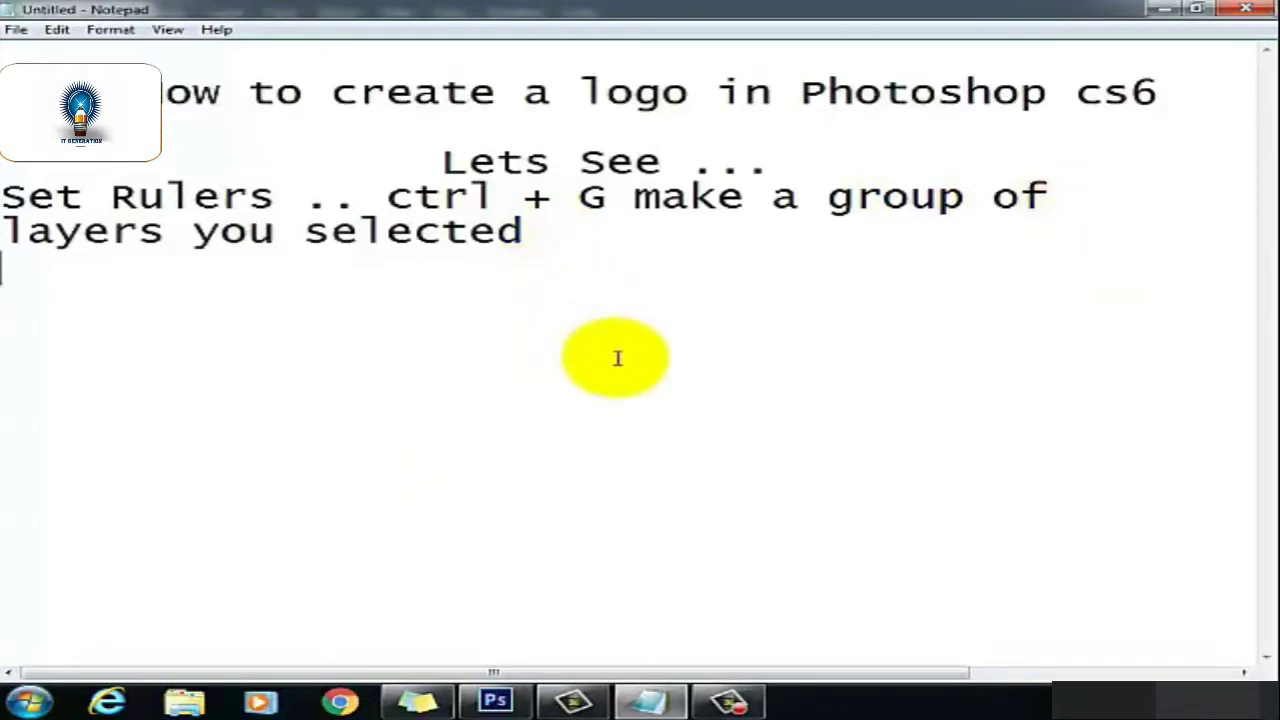
pyautogui.click(495, 700)
# - Place a horizontal guide at the cube's bottom and nudge the cyan Rectangle 2 copy face up
pyautogui.click(838, 377)
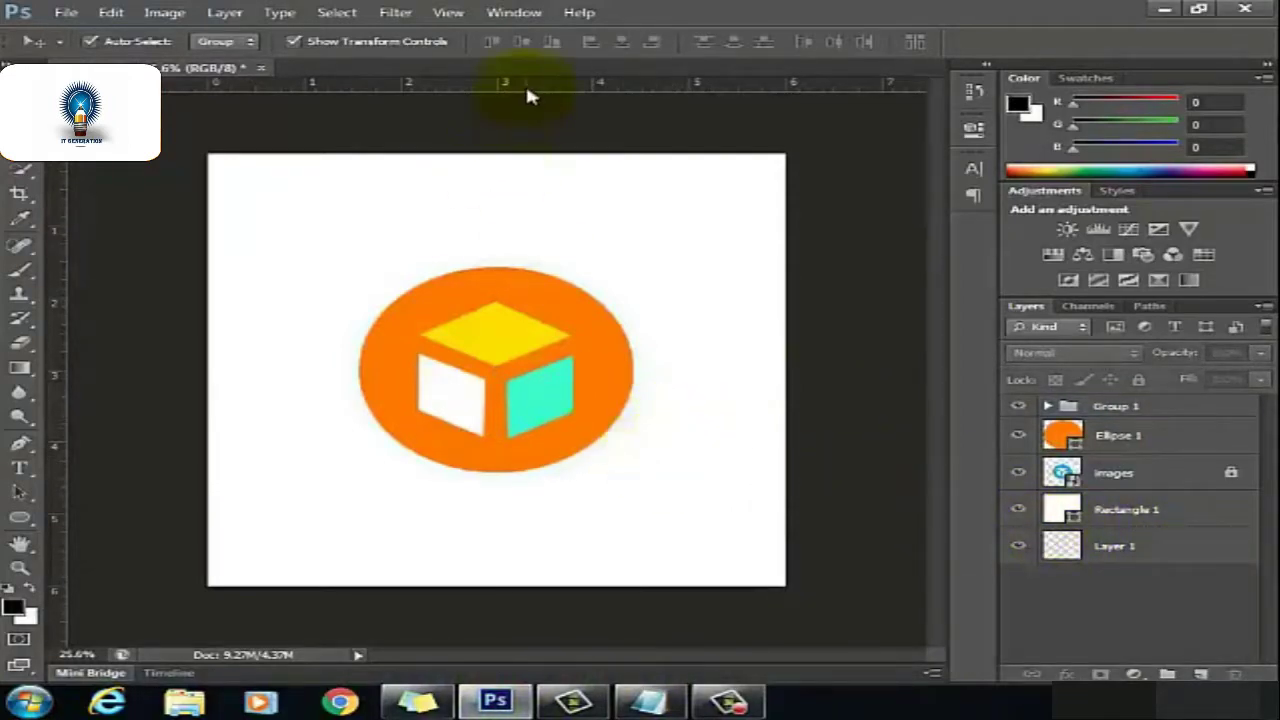
pyautogui.moveTo(525, 84)
pyautogui.mouseDown()
pyautogui.moveTo(522, 427)
pyautogui.moveTo(545, 437)
pyautogui.mouseUp()
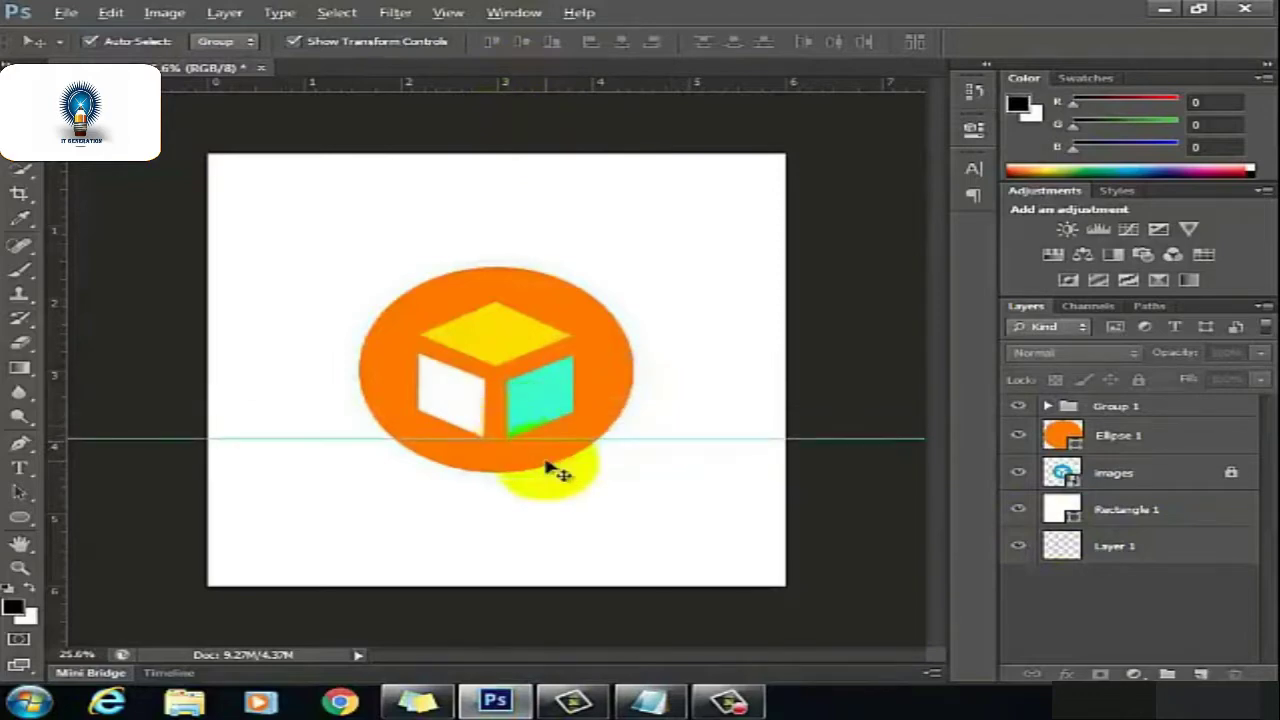
pyautogui.scroll(3, 548, 463)
pyautogui.scroll(2, 548, 463)
pyautogui.click(505, 383)
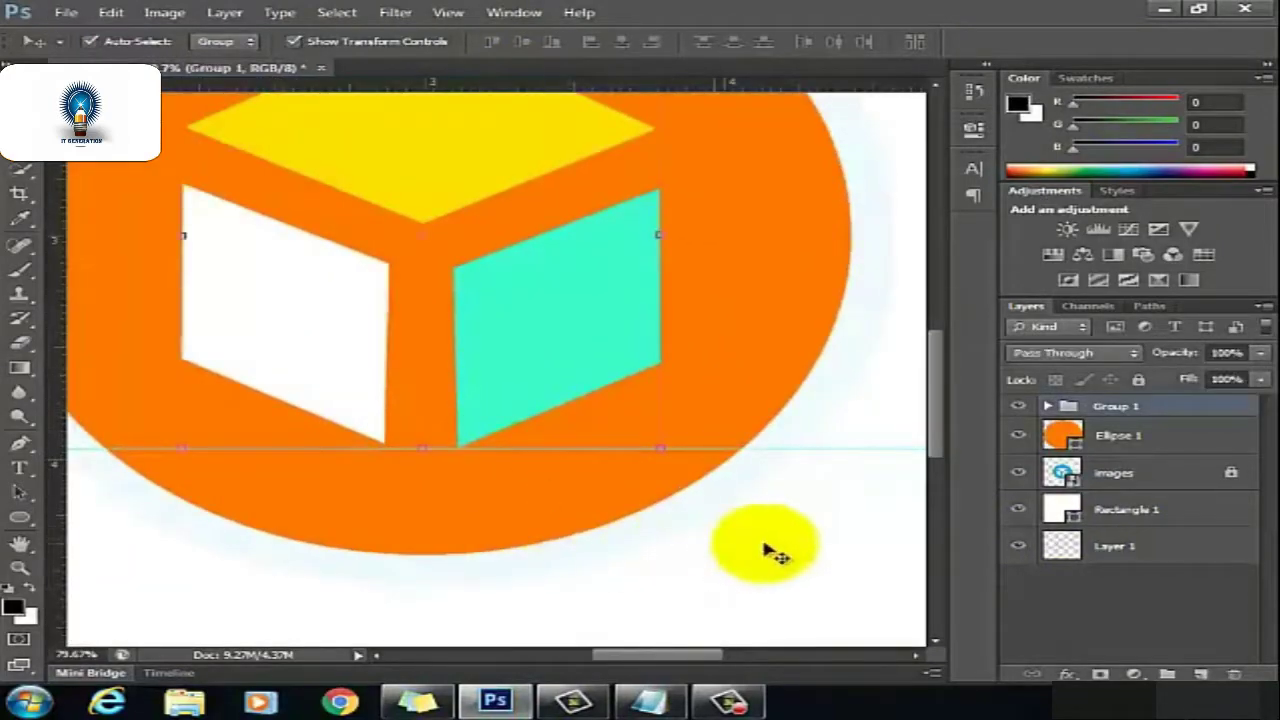
pyautogui.click(1046, 406)
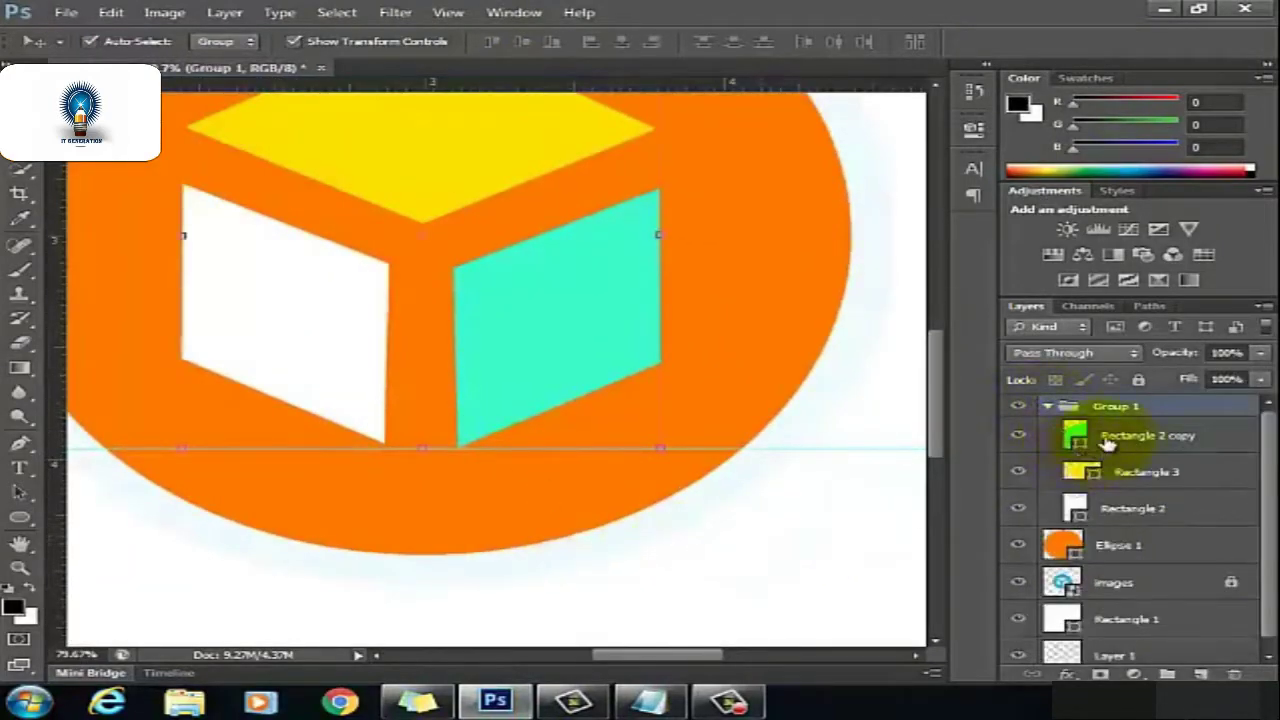
pyautogui.click(1108, 445)
pyautogui.press('Up')
pyautogui.press('Up')
pyautogui.press('Up')
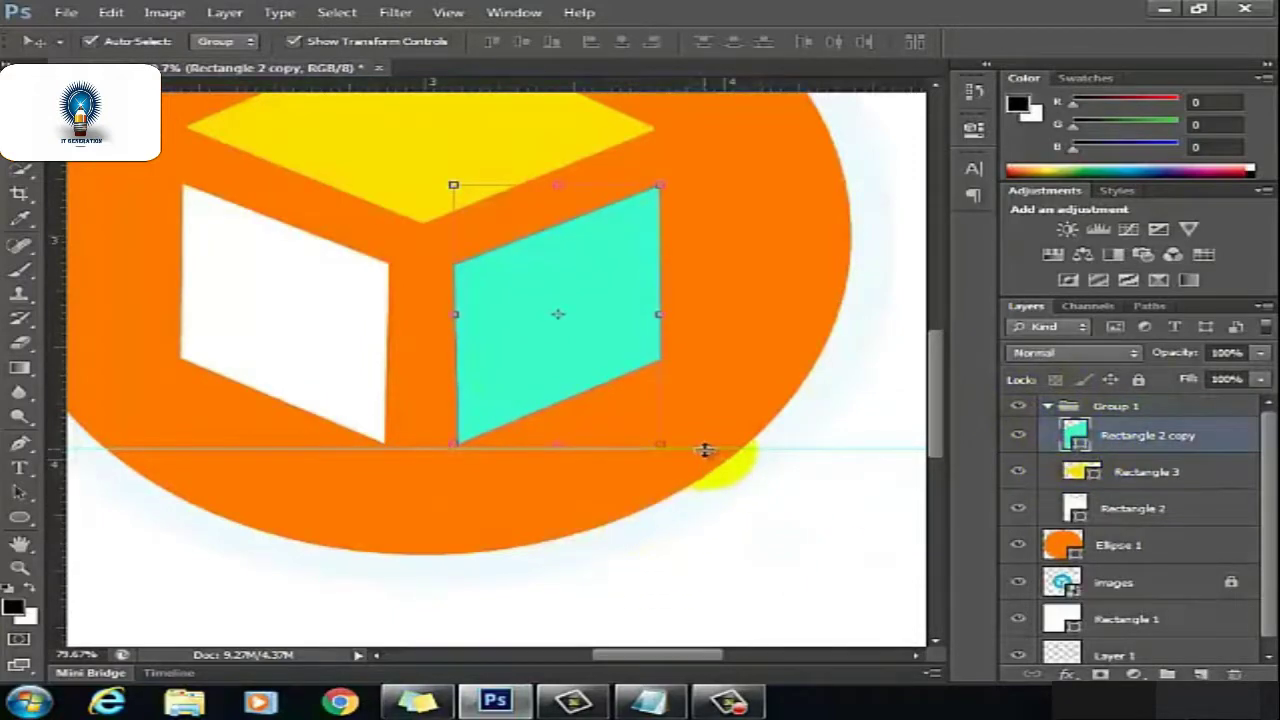
pyautogui.moveTo(705, 448); pyautogui.dragTo(705, 443)
# - Drag the guide back to the ruler and leave no layer selected
pyautogui.click(786, 560)
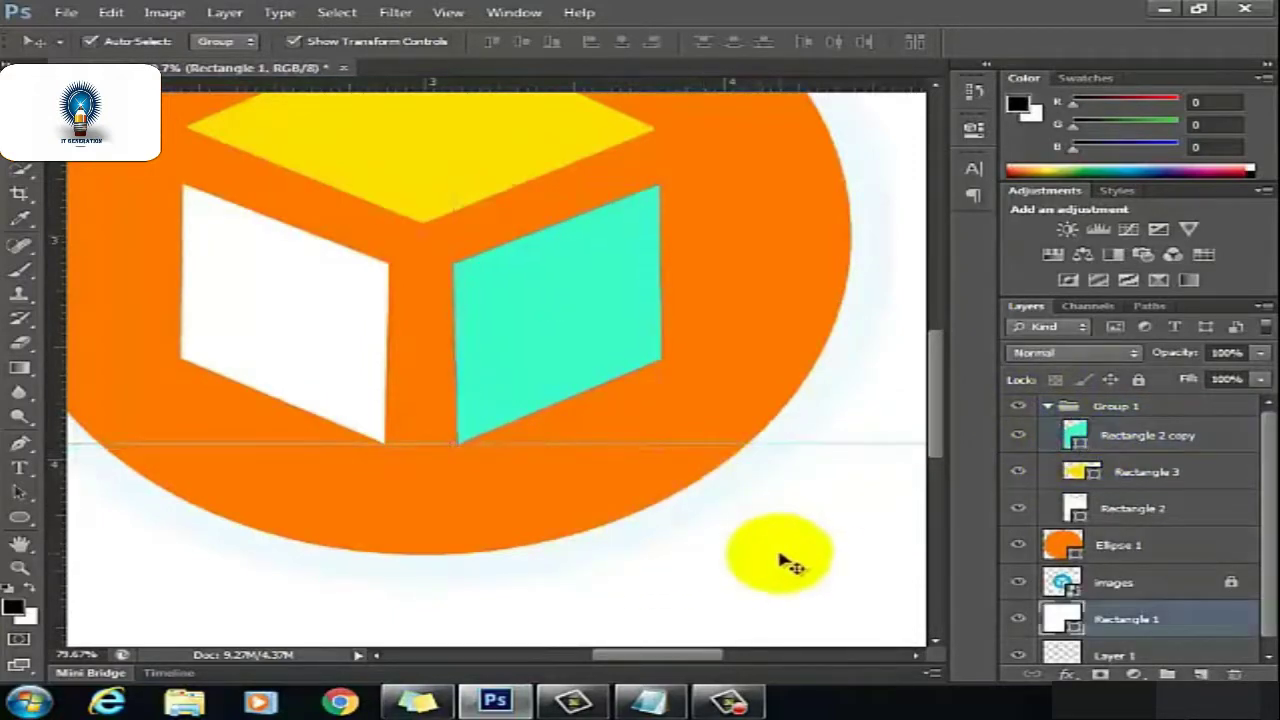
pyautogui.scroll(-3, 574, 494)
pyautogui.scroll(-2, 580, 500)
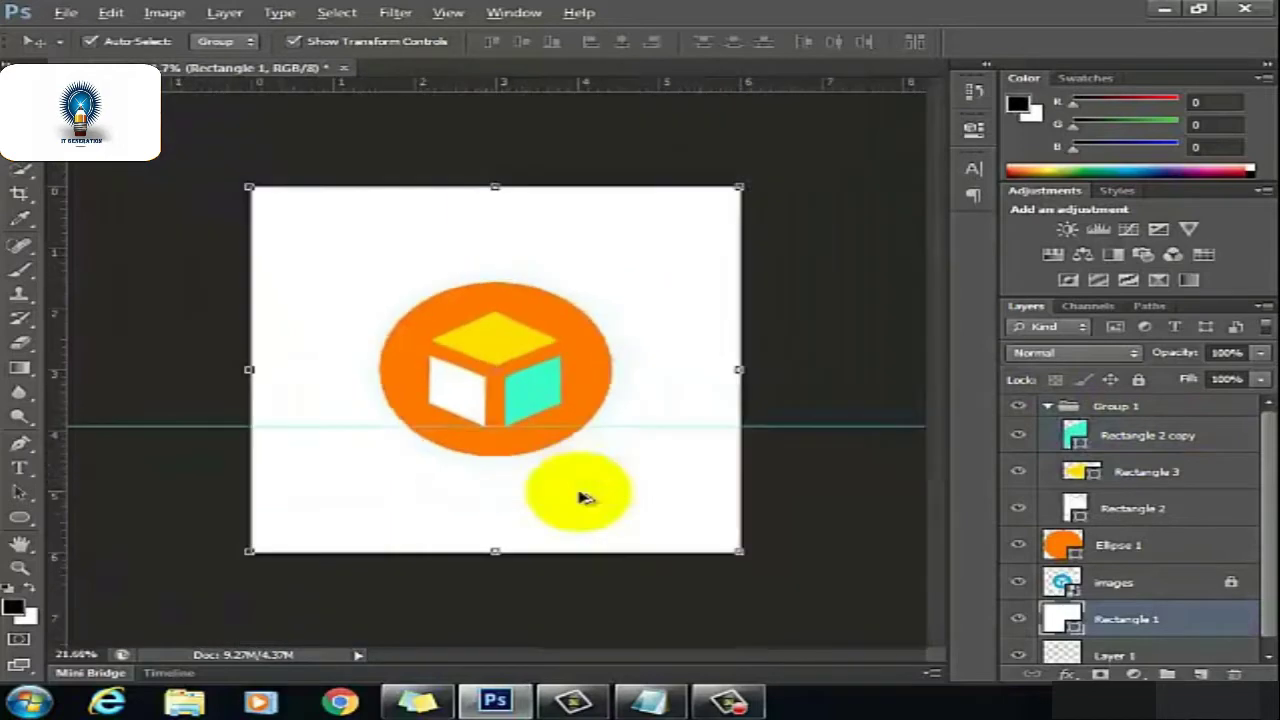
pyautogui.click(895, 501)
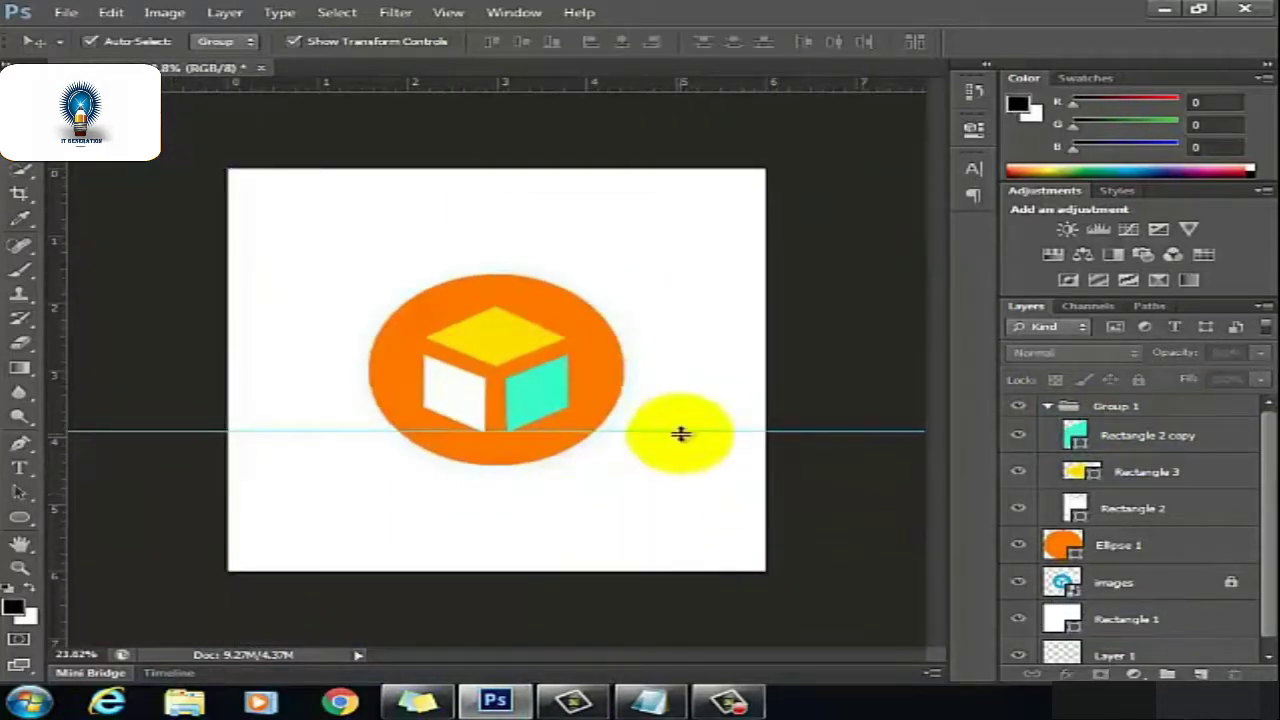
pyautogui.moveTo(680, 433); pyautogui.dragTo(771, 55)
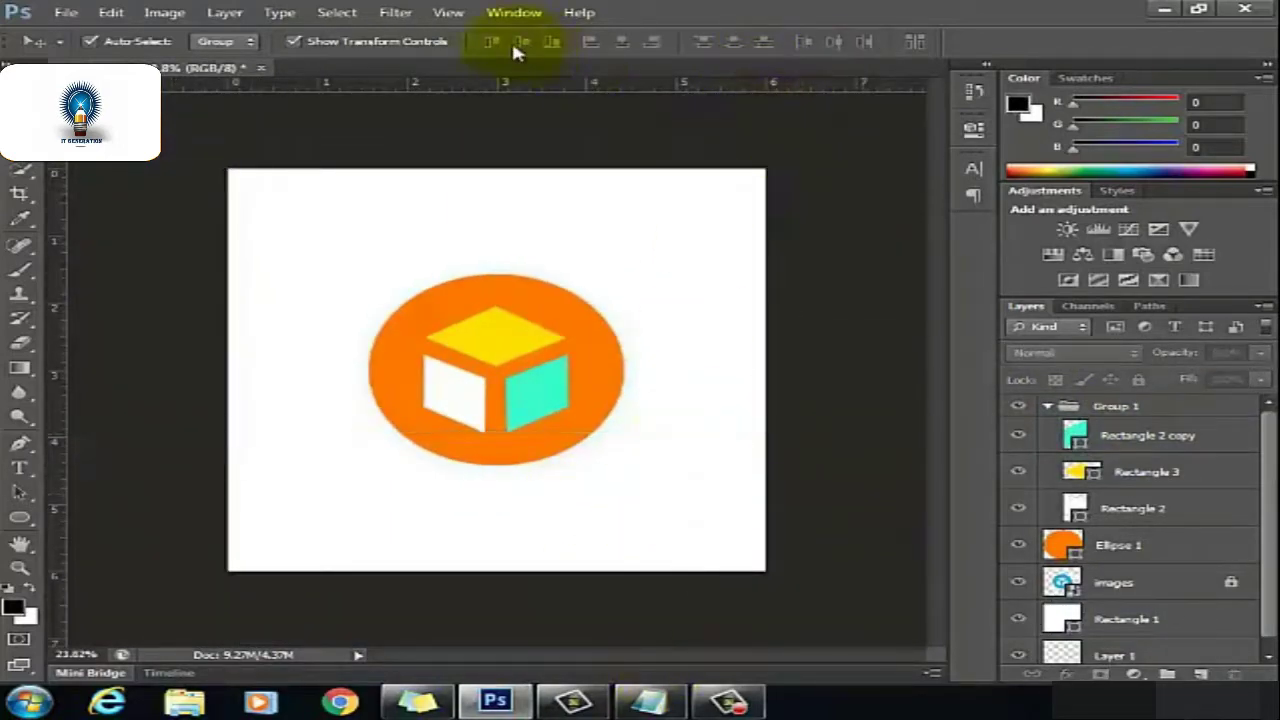
pyautogui.click(653, 276)
pyautogui.click(850, 430)
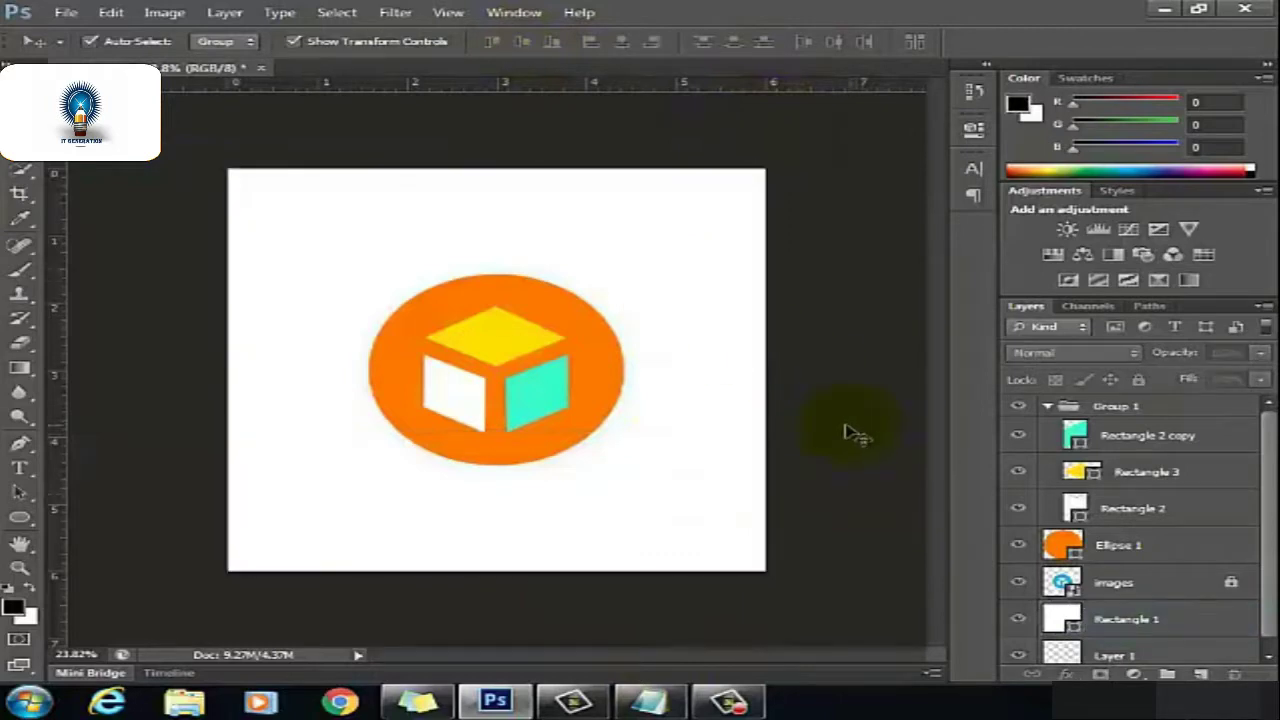
# - Apply a larger, soft Drop Shadow effect to the orange Ellipse 1 circle
pyautogui.click(383, 395)
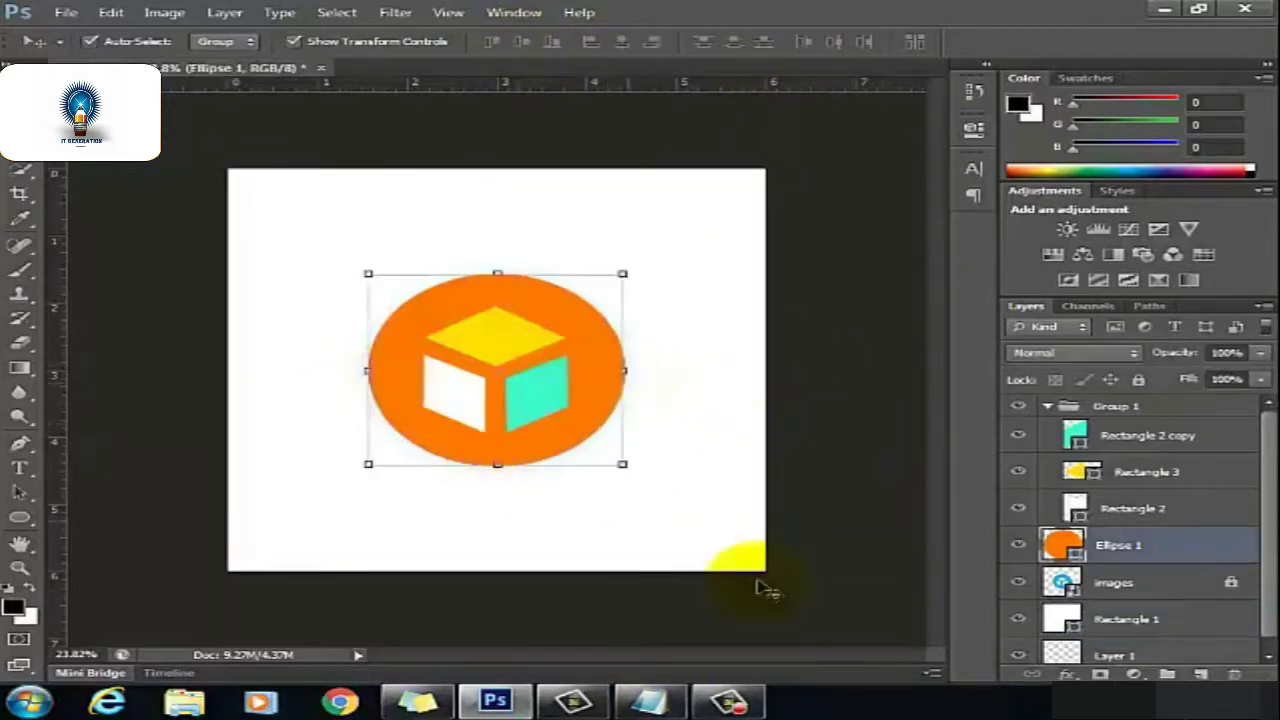
pyautogui.click(1067, 675)
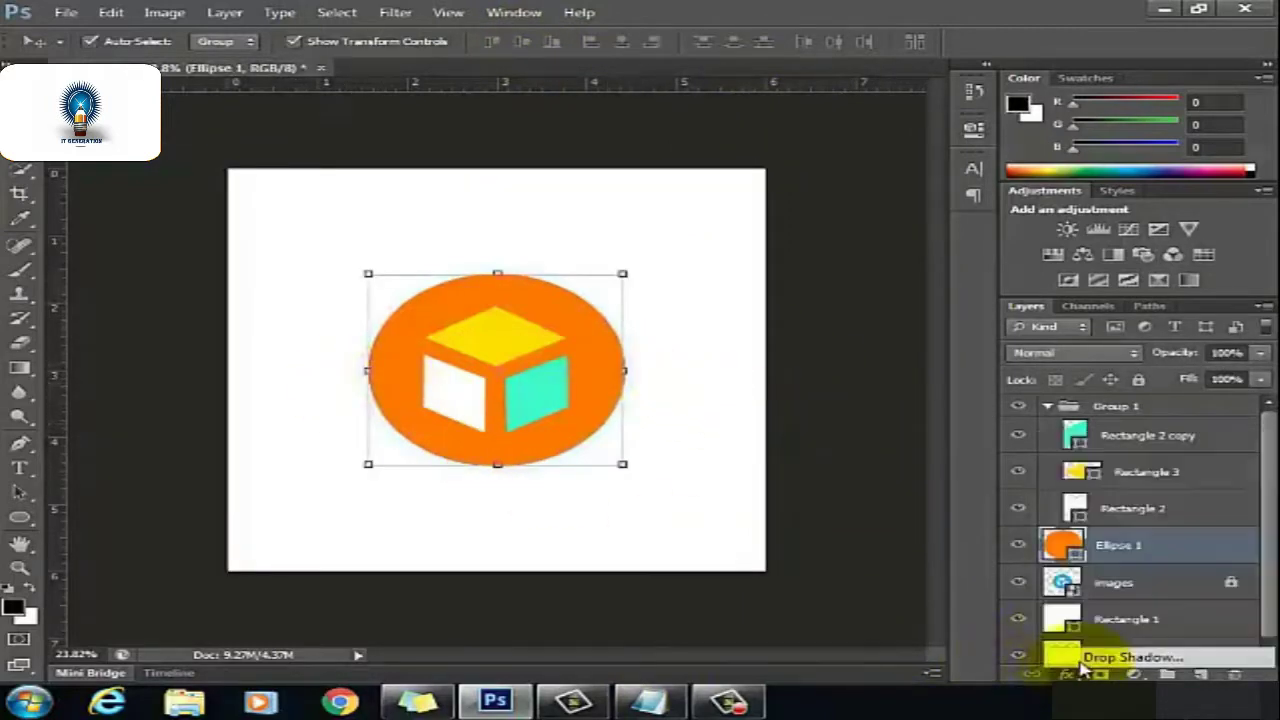
pyautogui.click(1060, 651)
pyautogui.moveTo(852, 152); pyautogui.dragTo(1082, 160)
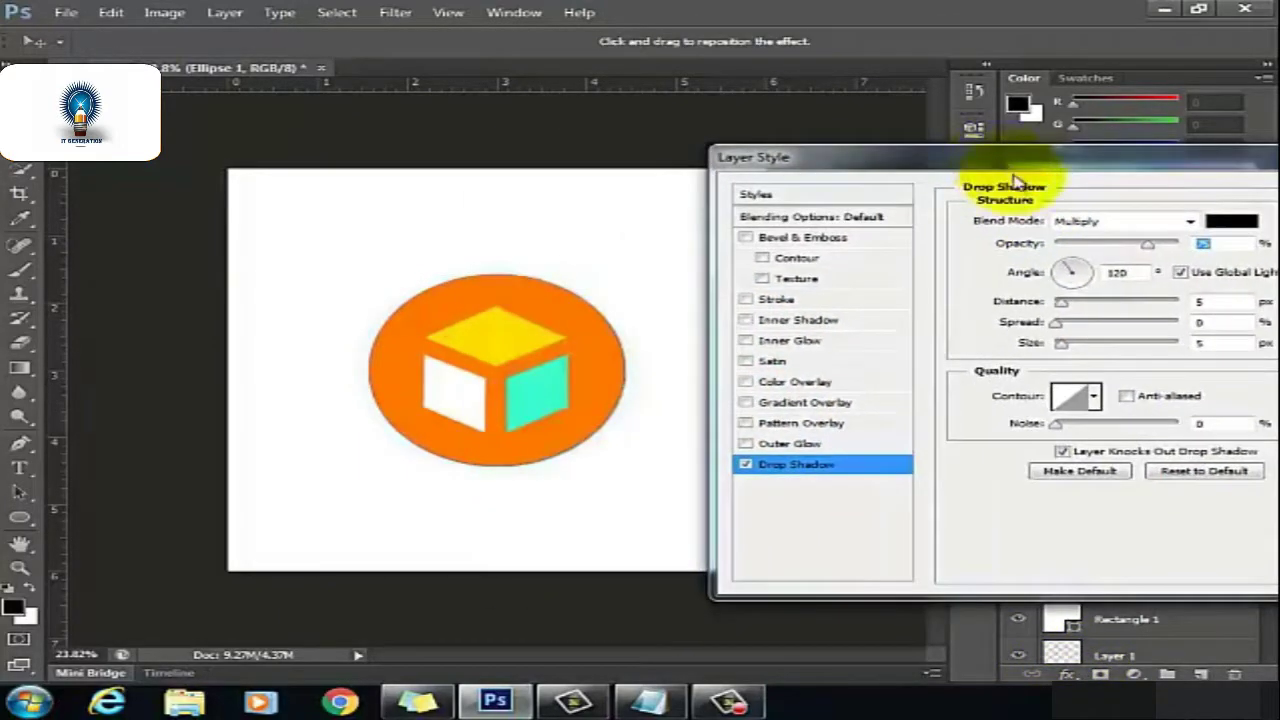
pyautogui.moveTo(1072, 345); pyautogui.dragTo(1080, 348)
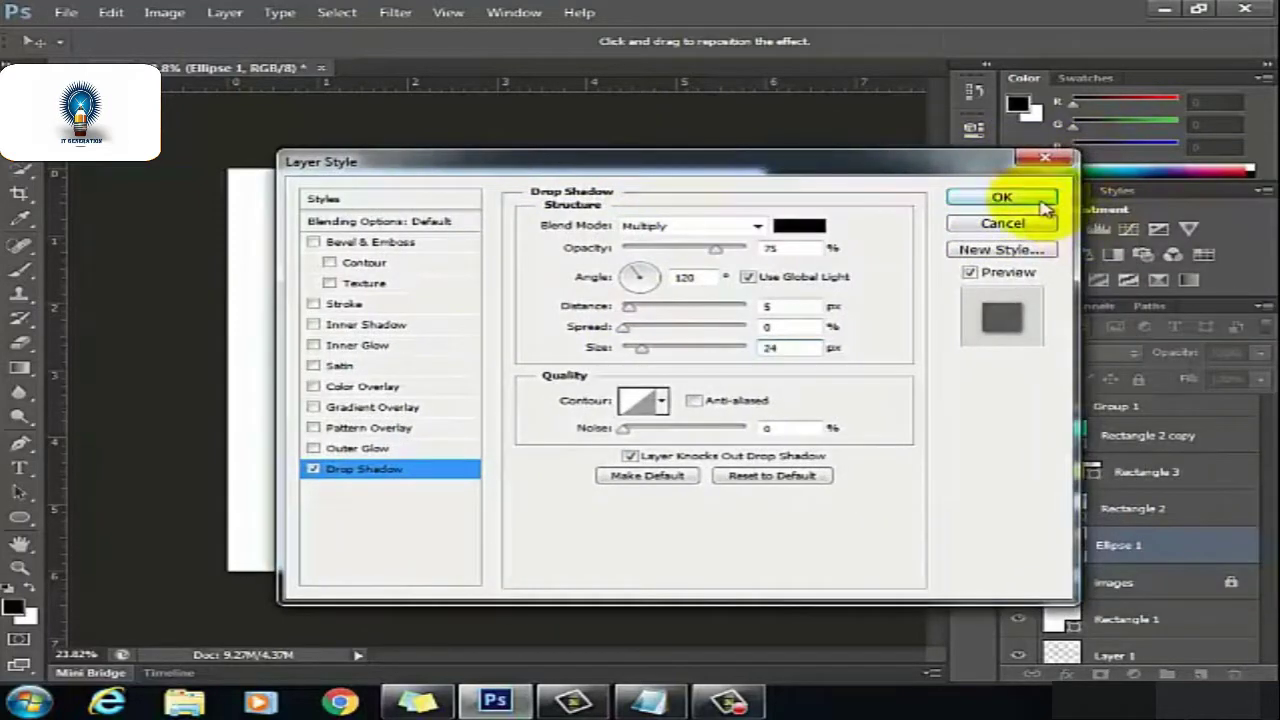
pyautogui.click(1020, 195)
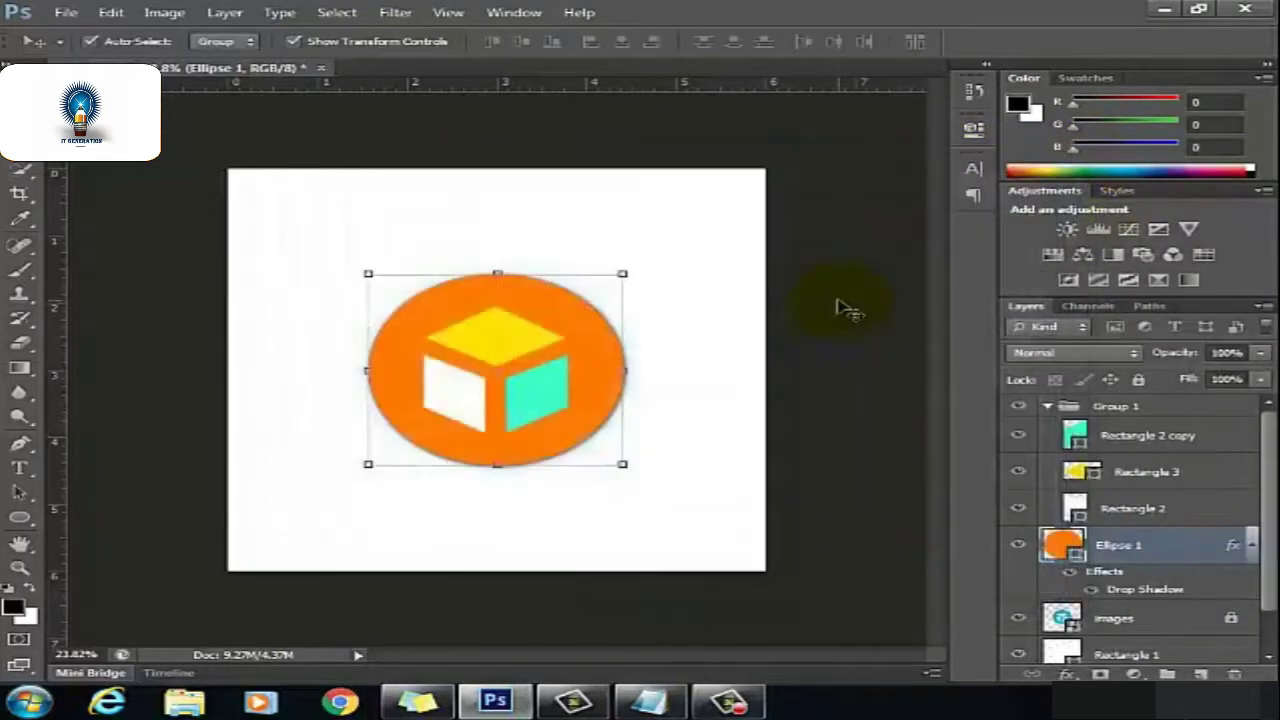
pyautogui.click(840, 308)
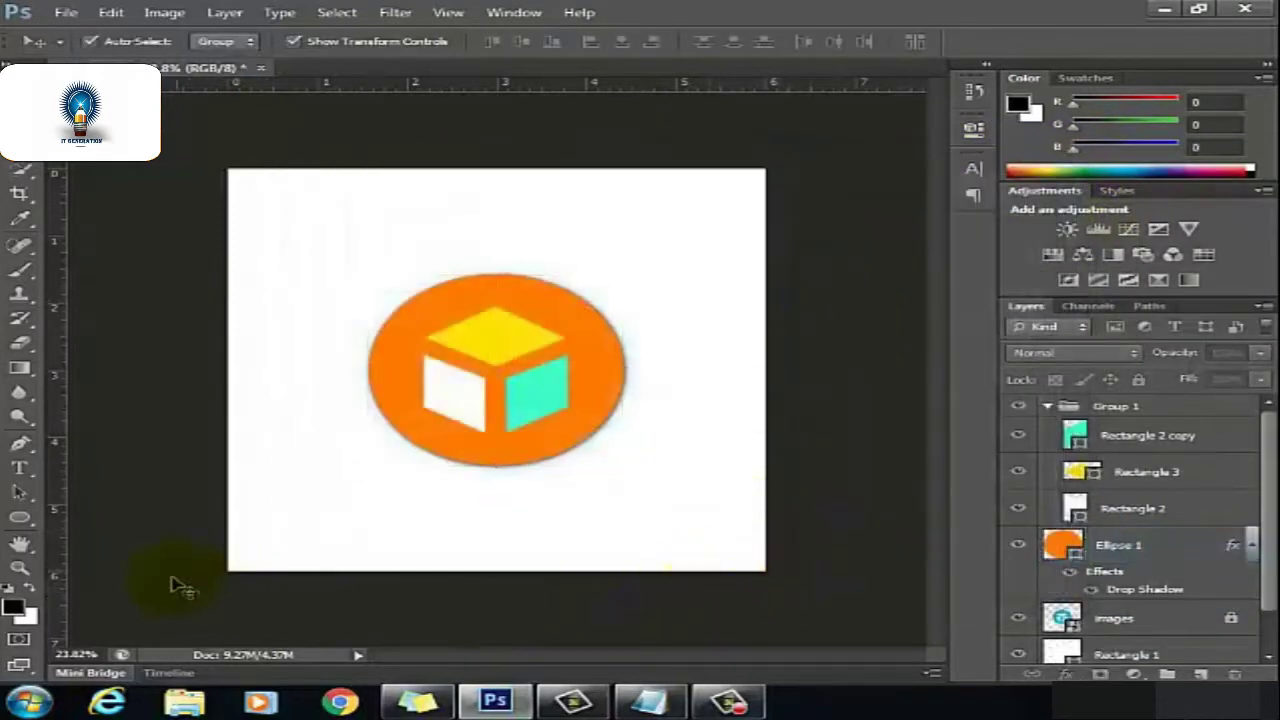
# - Type the caption 'Your Text Here' in 24 pt dark red below the circle
pyautogui.click(19, 467)
pyautogui.click(376, 509)
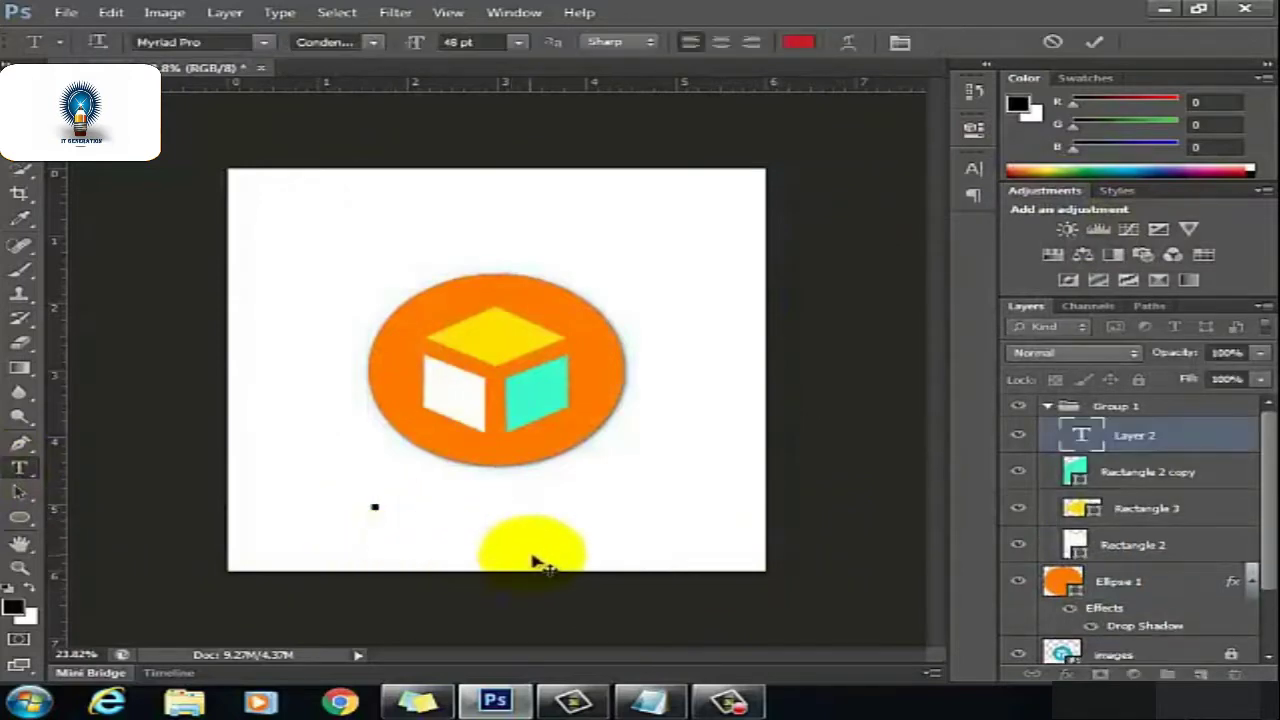
pyautogui.click(520, 43)
pyautogui.click(514, 236)
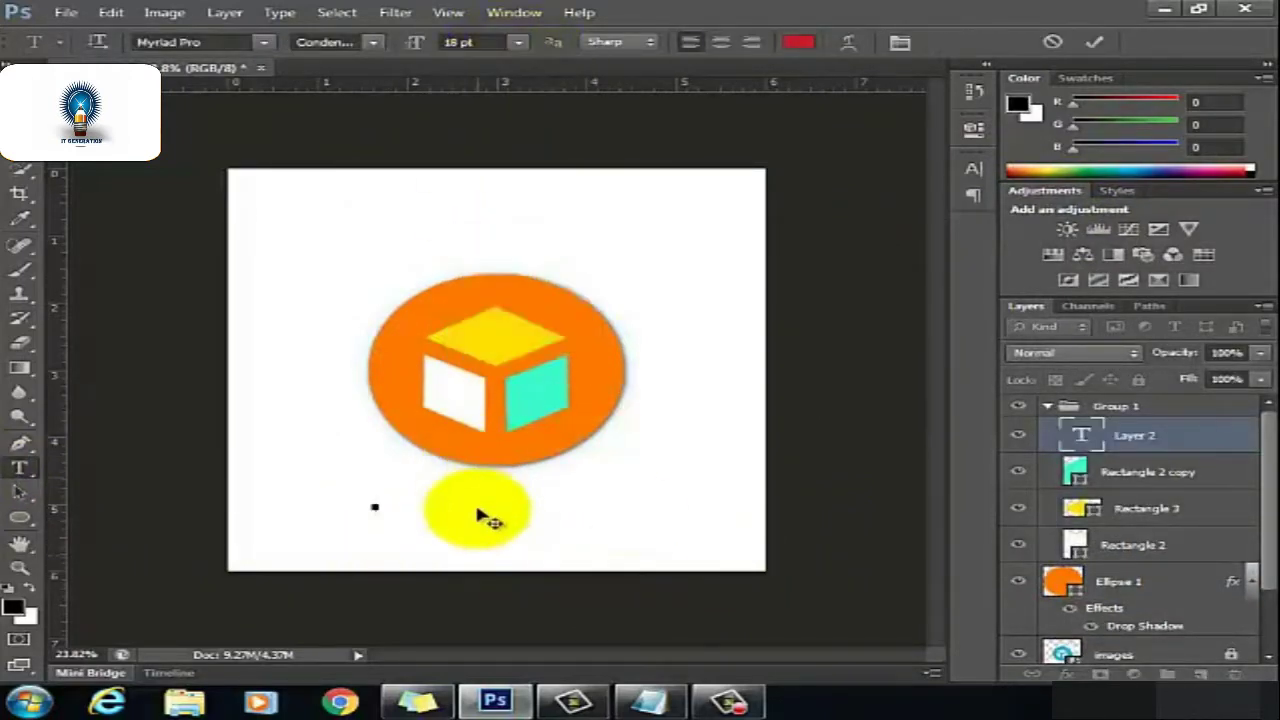
pyautogui.click(519, 43)
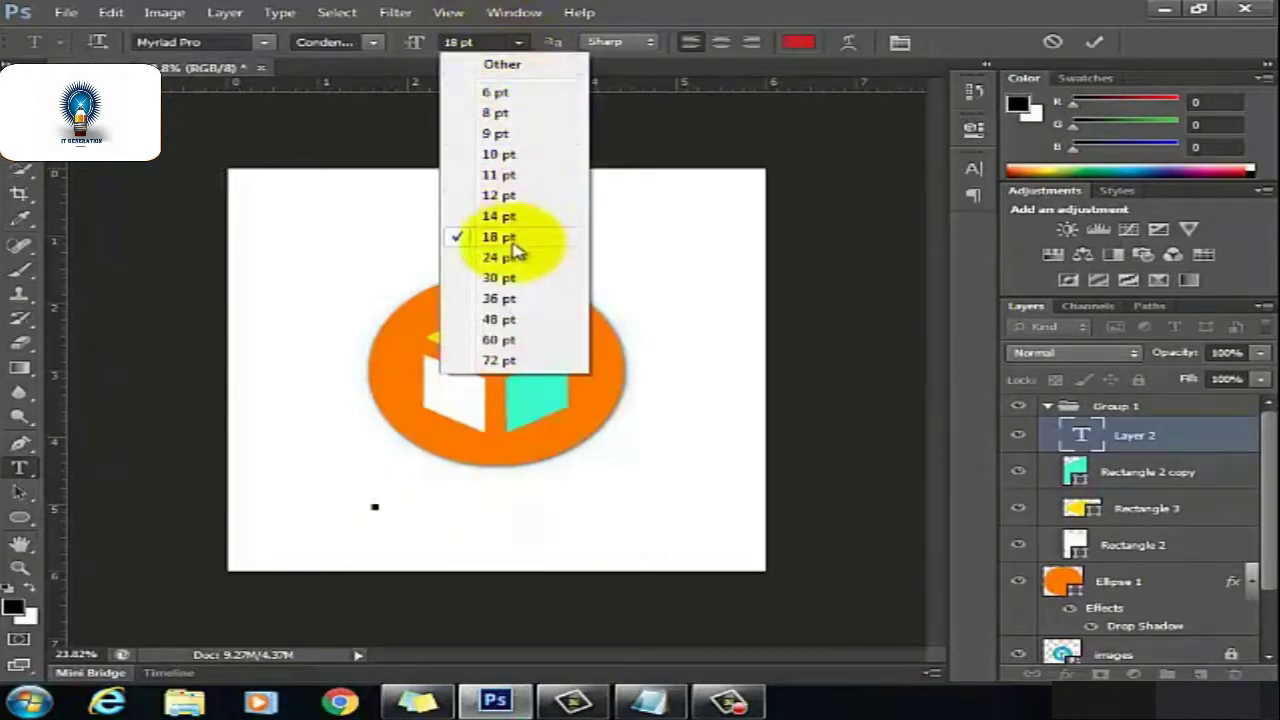
pyautogui.click(510, 256)
pyautogui.write('Your Text Here')
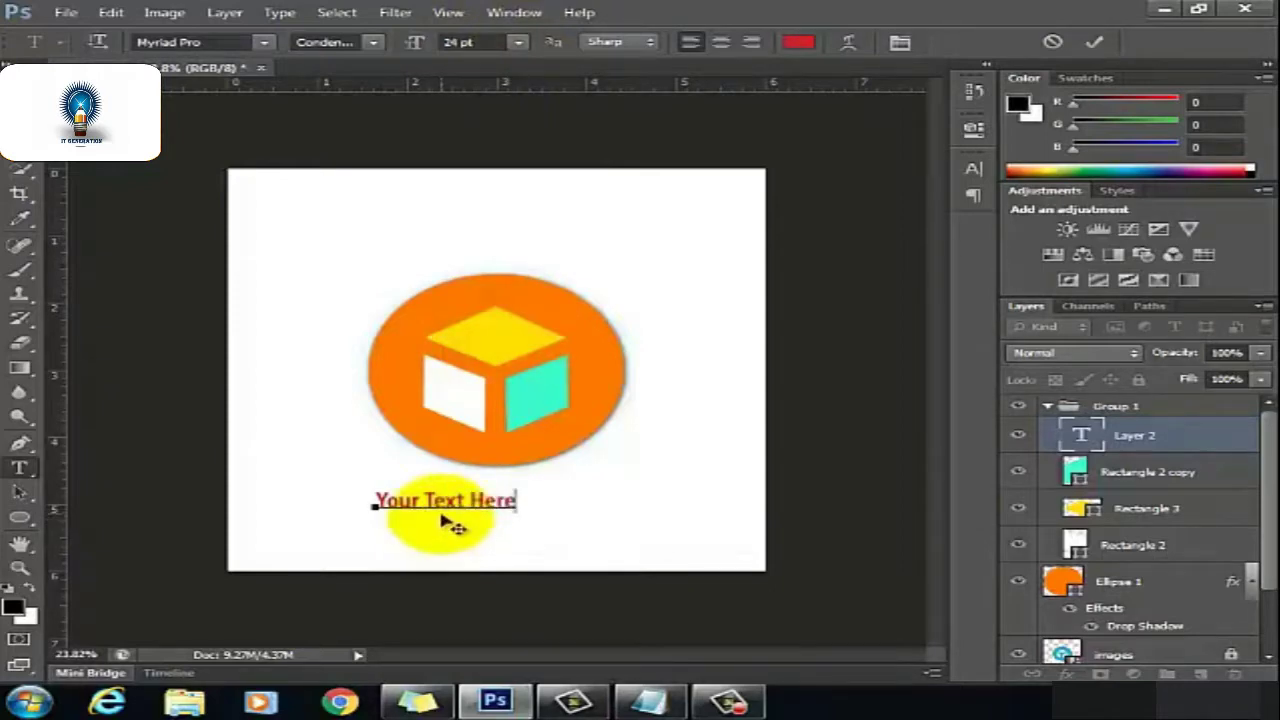
pyautogui.click(453, 527)
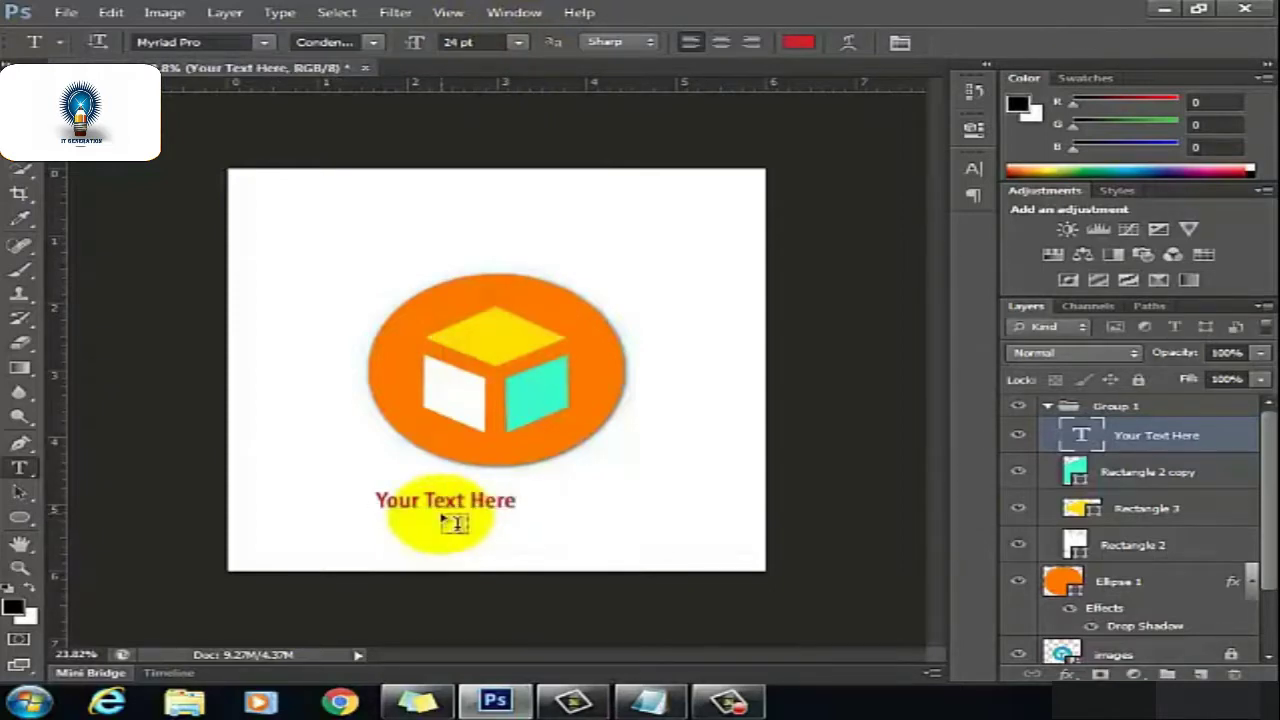
# - Centre the caption horizontally on the canvas with Align horizontal centers
pyautogui.hotkey('ctrl', 'a')
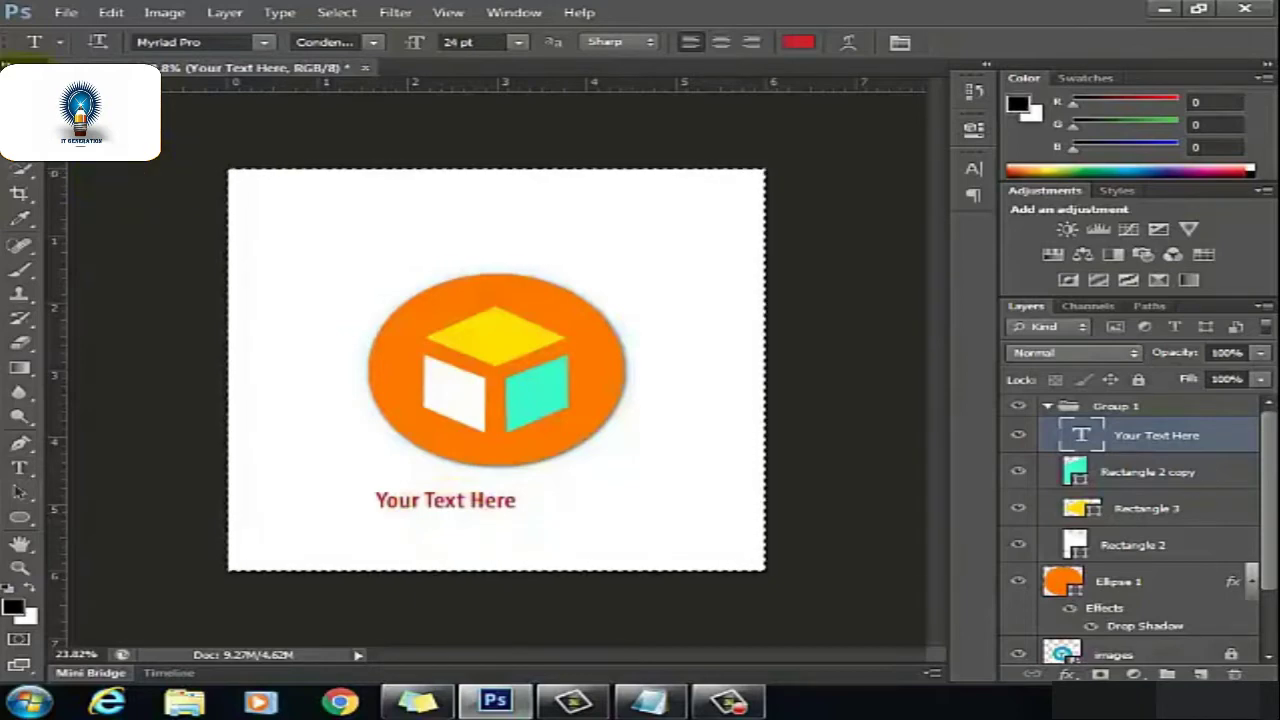
pyautogui.press('v')
pyautogui.click(621, 41)
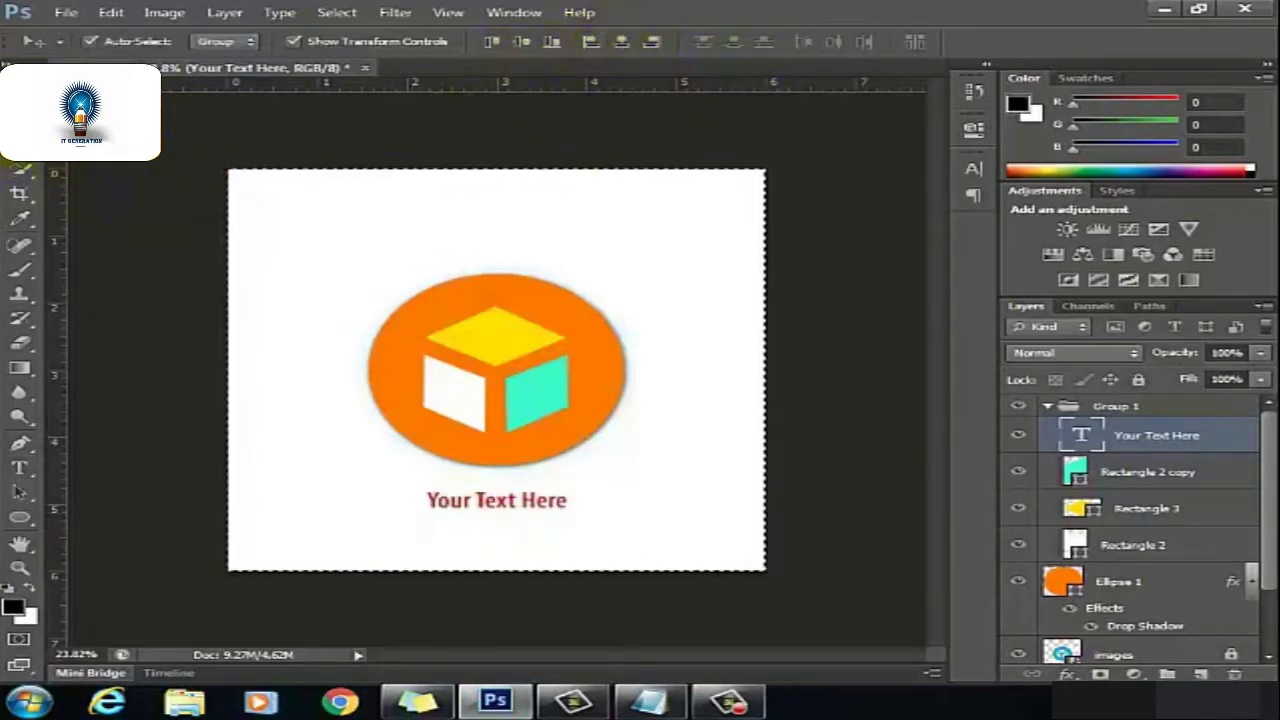
# - Clear the selection and scale the caption up proportionally with Free Transform
pyautogui.press('m')
pyautogui.hotkey('ctrl', 'd')
pyautogui.press('v')
pyautogui.hotkey('ctrl', 't')
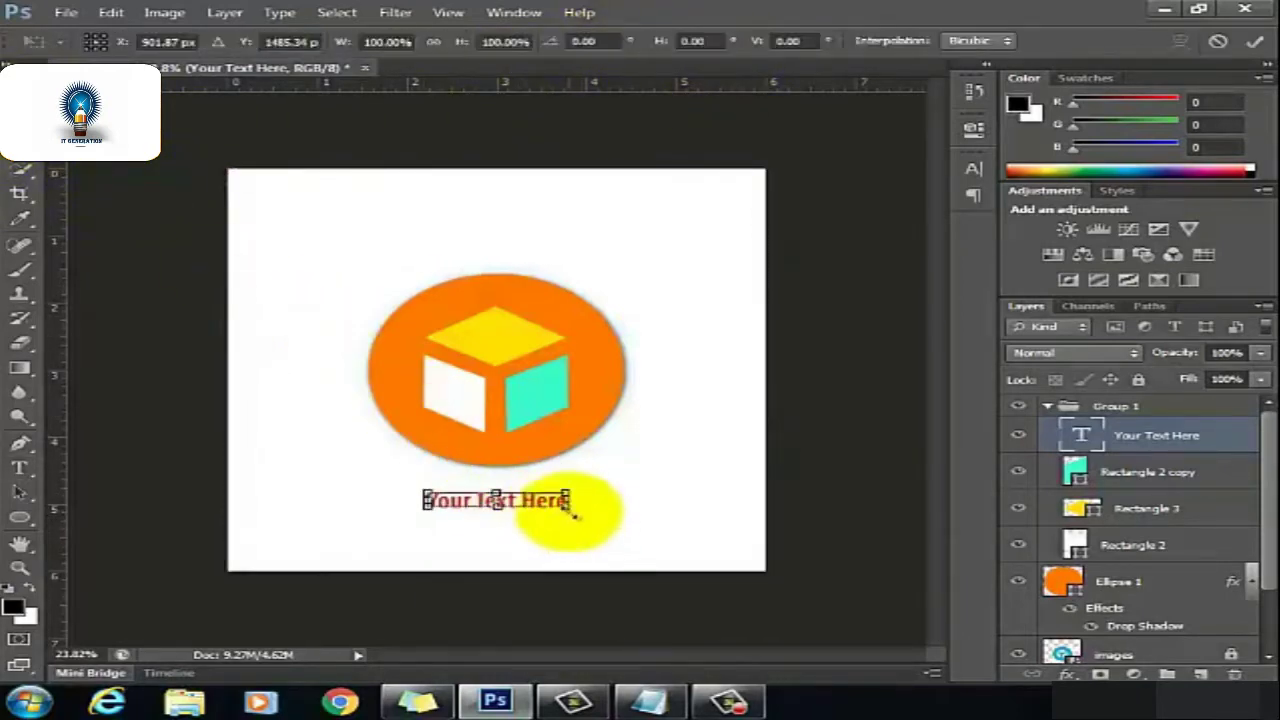
pyautogui.moveTo(570, 510); pyautogui.dragTo(612, 530)
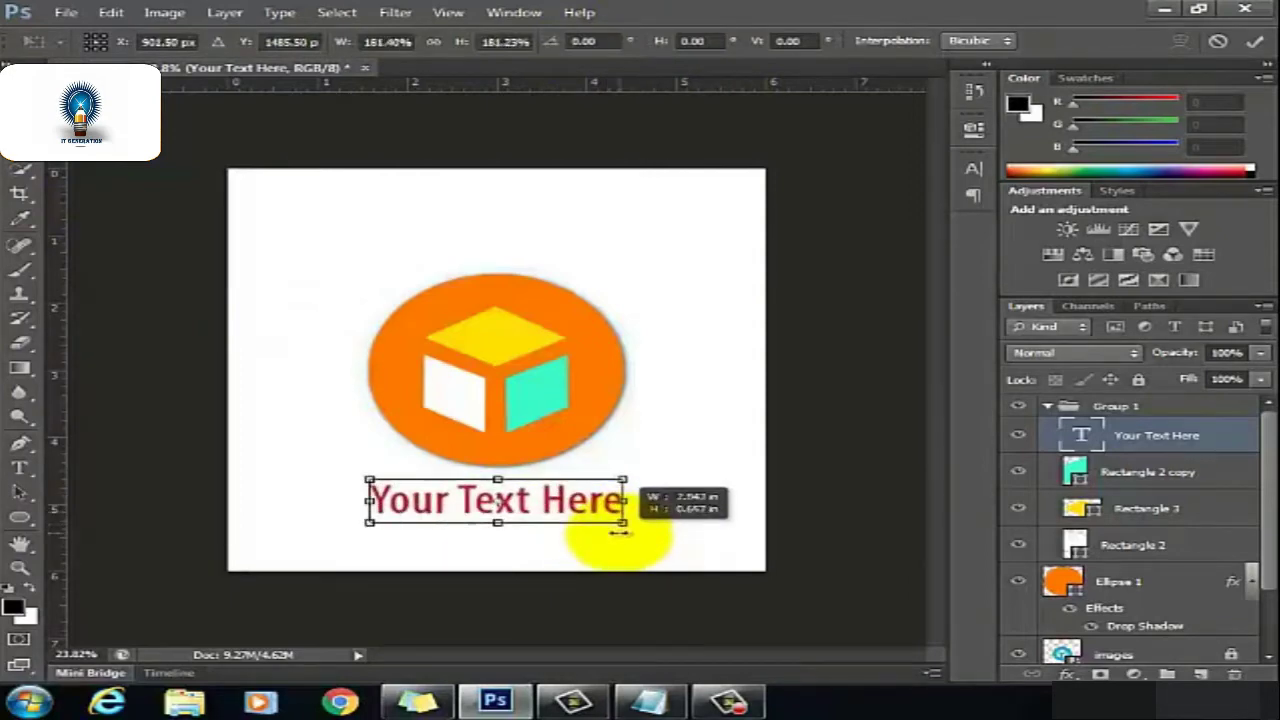
pyautogui.press('Return')
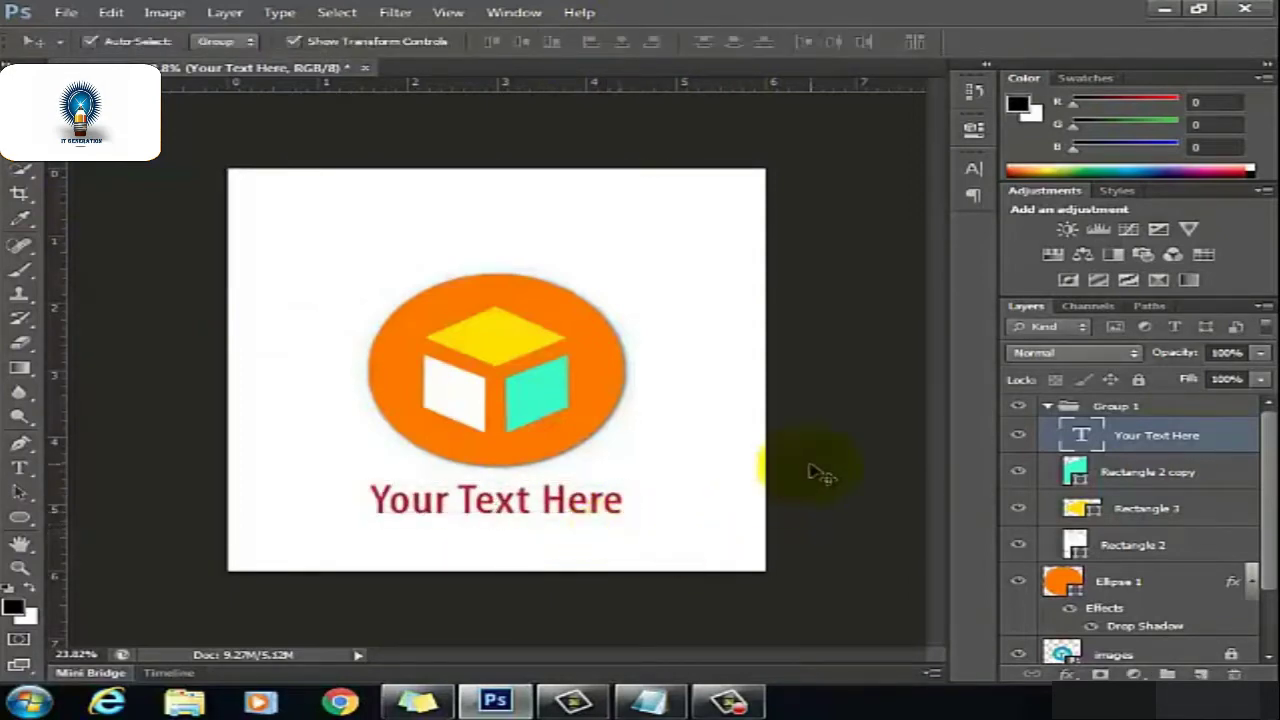
# - Move the caption layer above Group 1 to the top of the stack and enlarge it slightly more
pyautogui.click(812, 470)
pyautogui.click(575, 514)
pyautogui.click(838, 530)
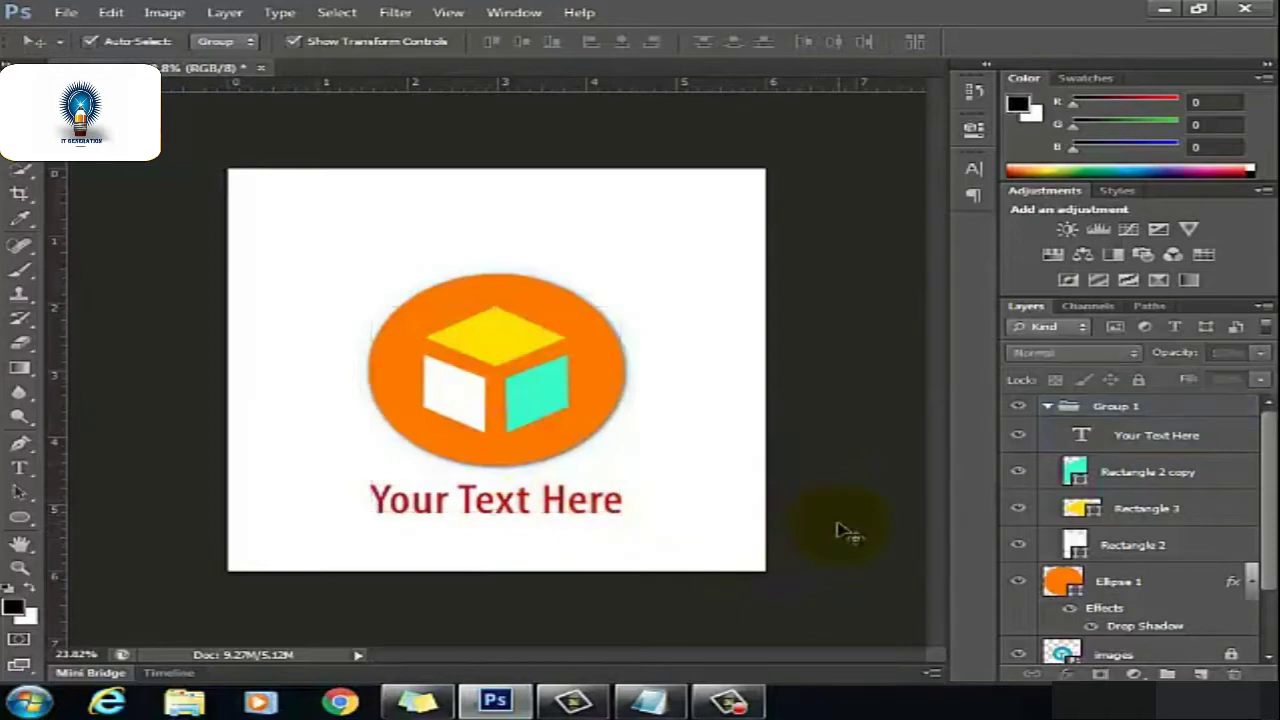
pyautogui.moveTo(1106, 440)
pyautogui.mouseDown()
pyautogui.moveTo(1117, 415)
pyautogui.moveTo(1105, 408)
pyautogui.mouseUp()
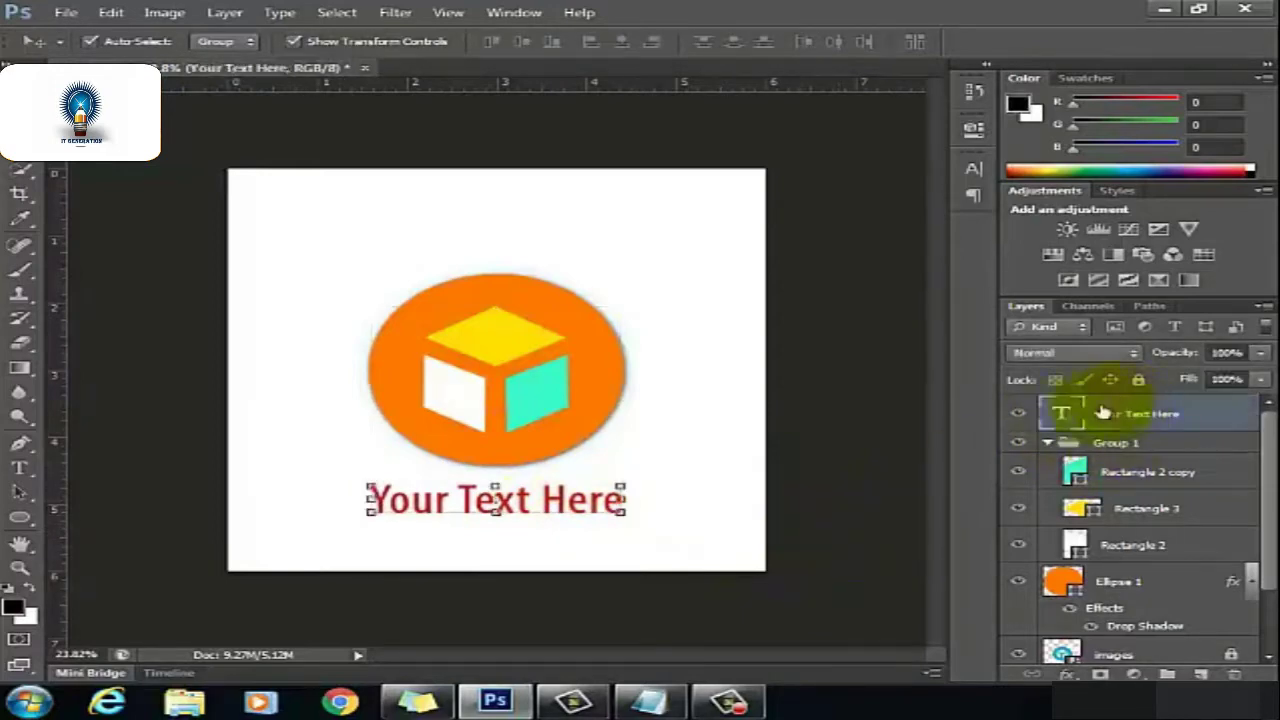
pyautogui.click(757, 523)
pyautogui.click(634, 514)
pyautogui.moveTo(622, 515)
pyautogui.mouseDown()
pyautogui.moveTo(646, 528)
pyautogui.moveTo(636, 523)
pyautogui.mouseUp()
# - Commit the caption's final enlarged size and deselect it
pyautogui.click(822, 520)
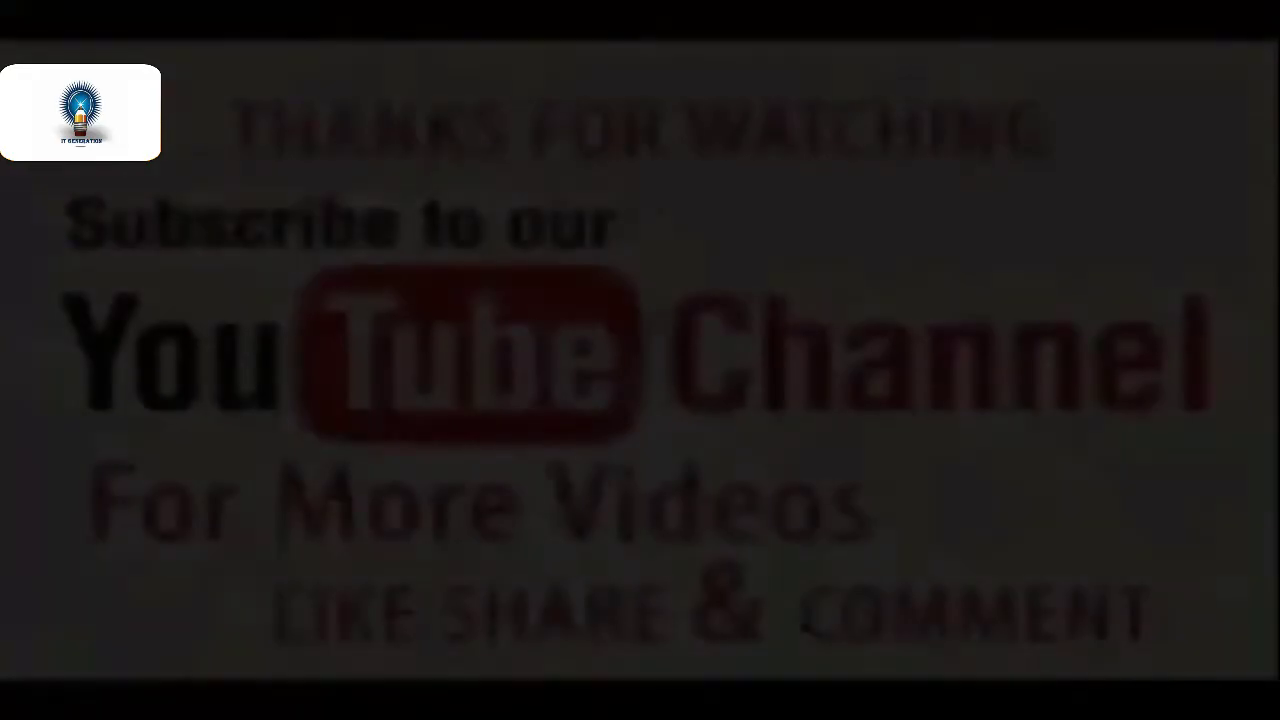